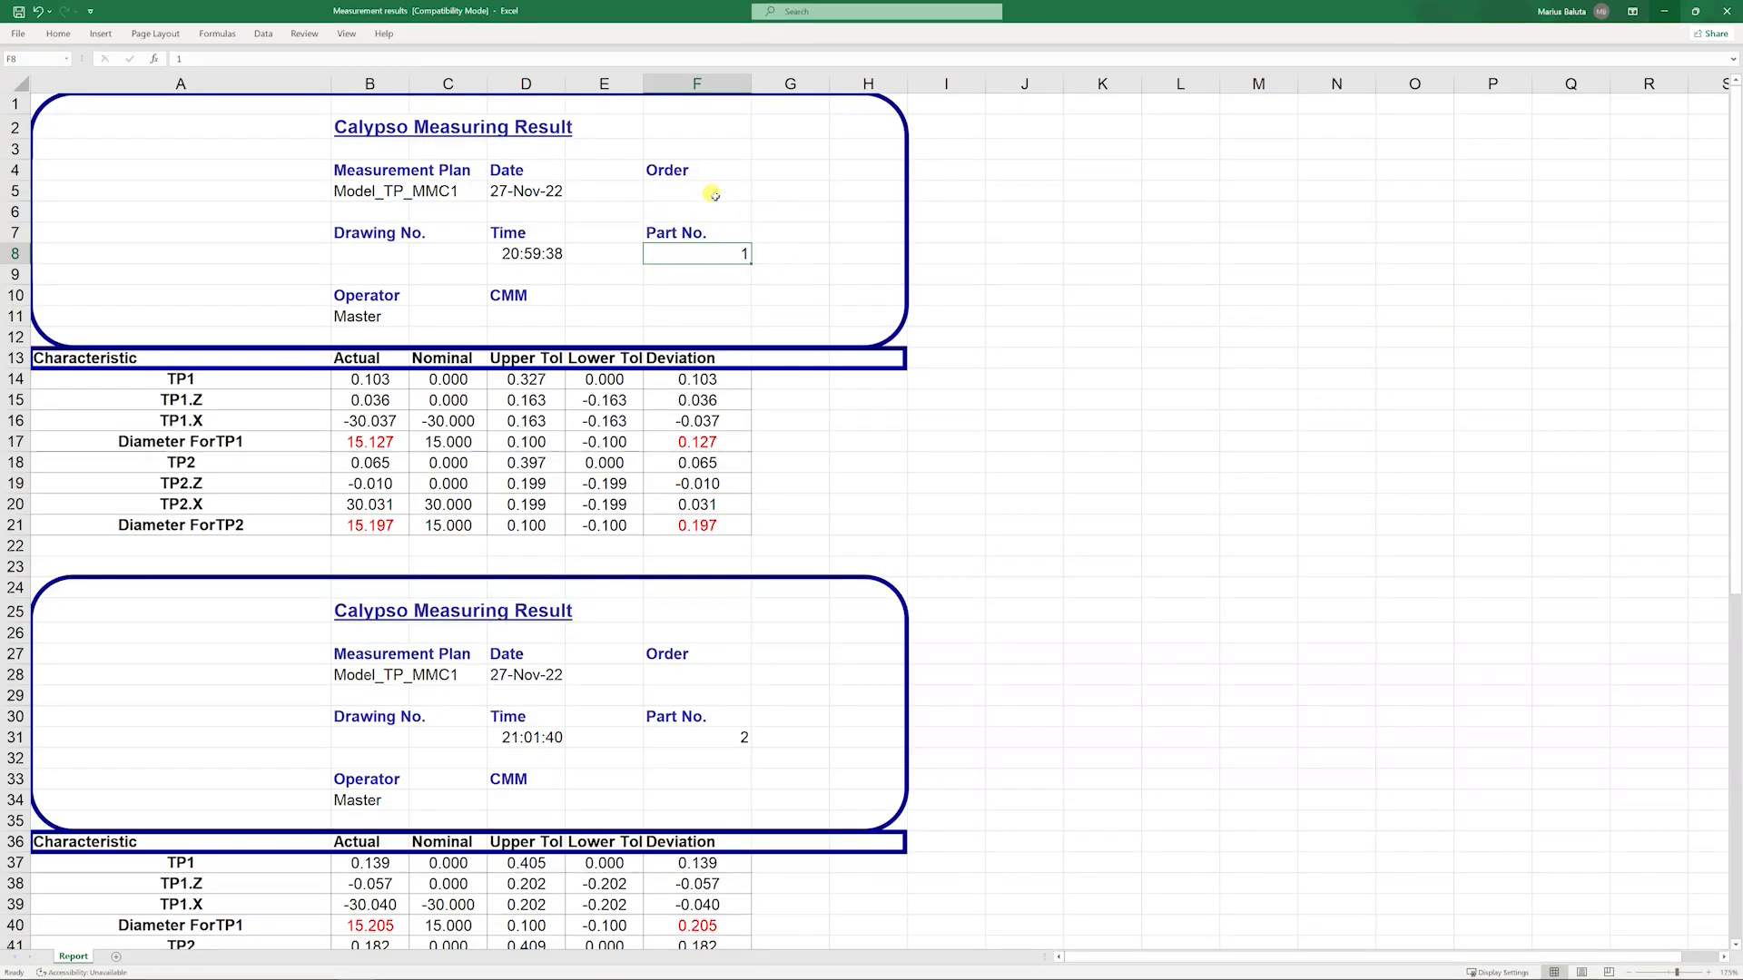
pyautogui.click(238, 382)
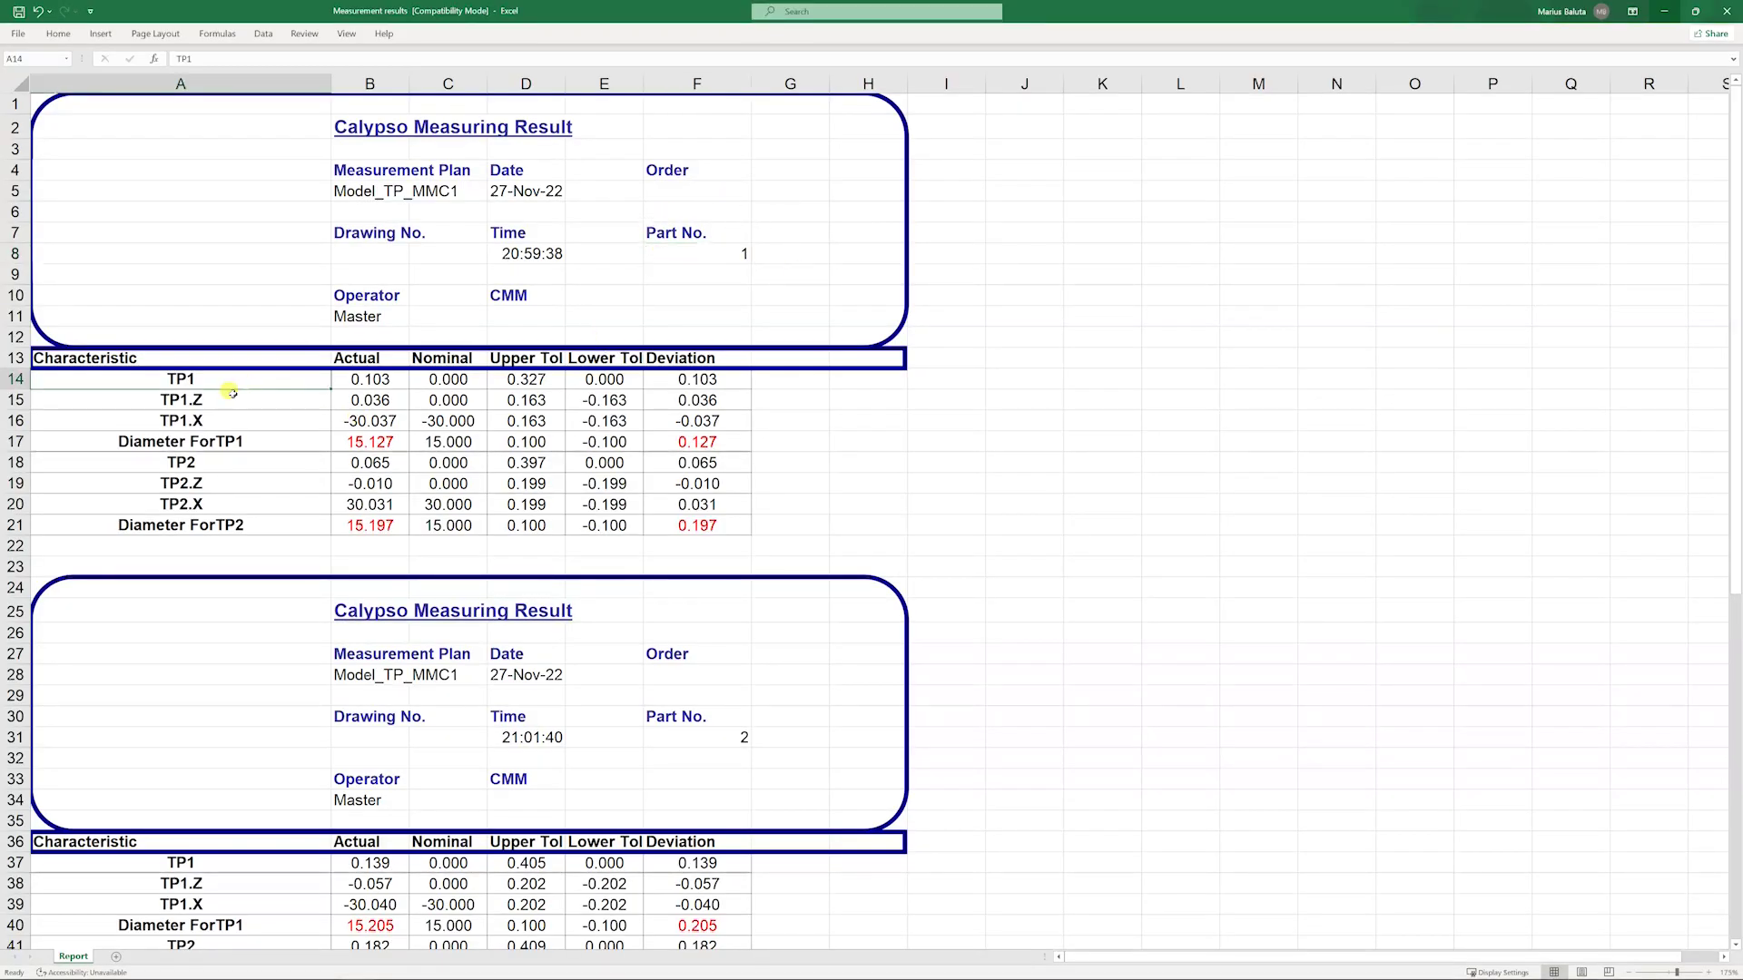
pyautogui.click(218, 404)
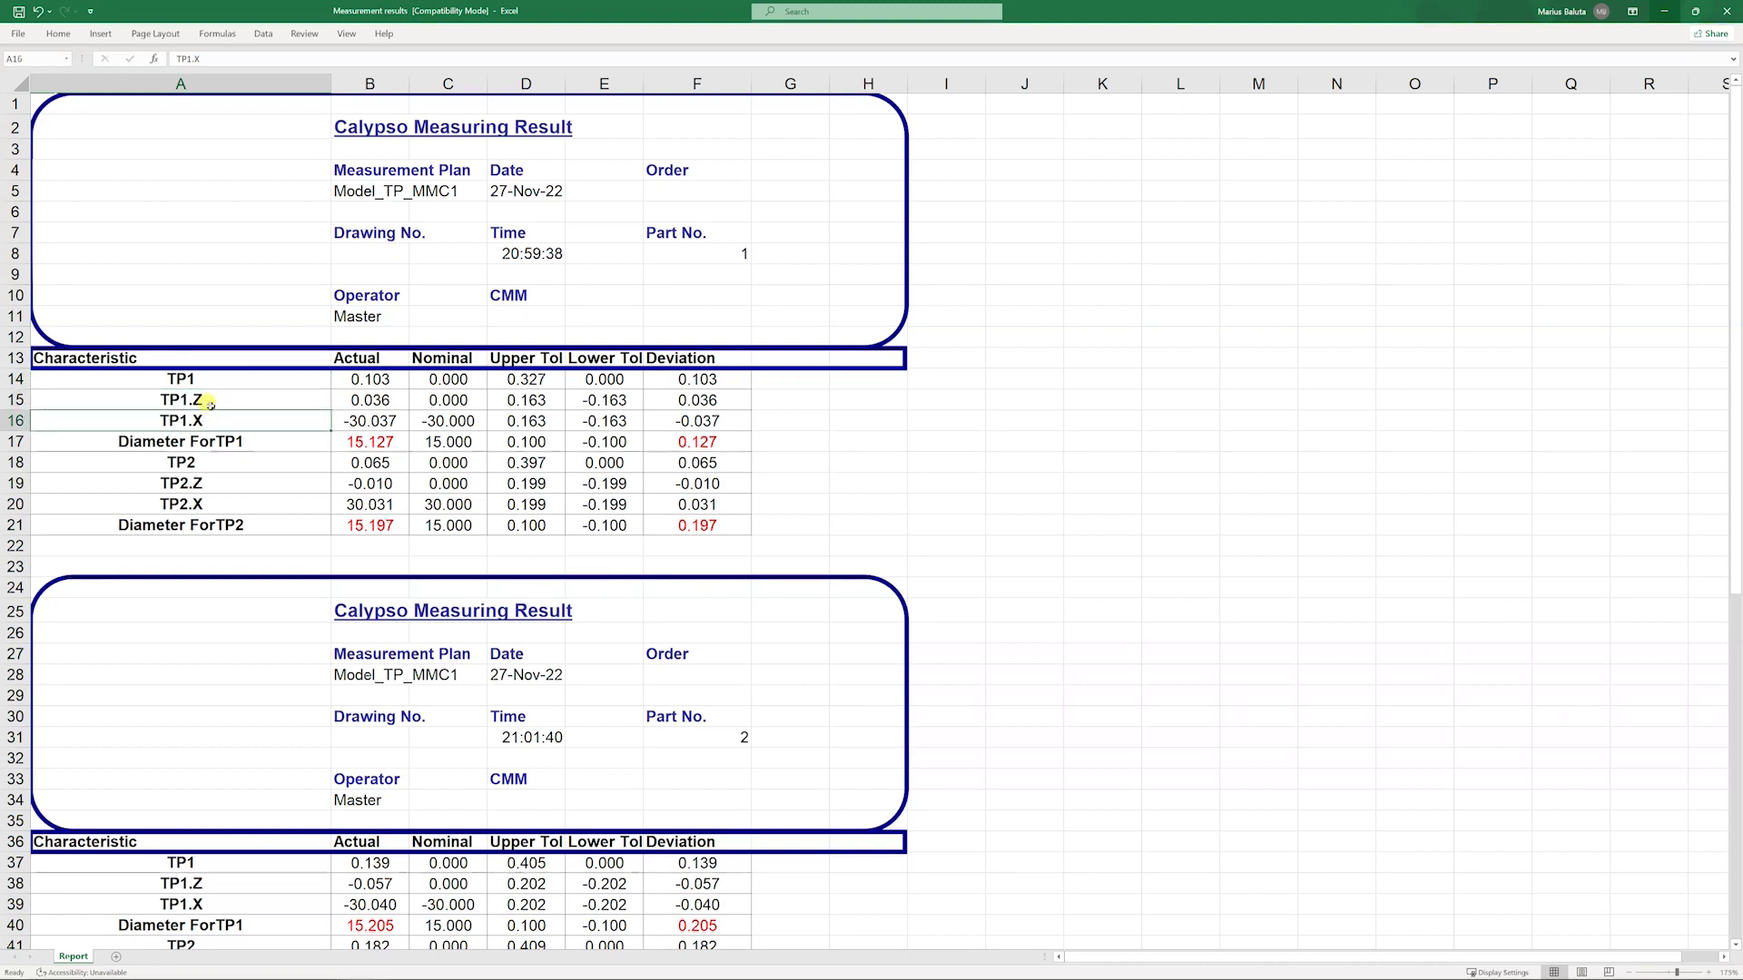
pyautogui.click(210, 405)
pyautogui.click(232, 442)
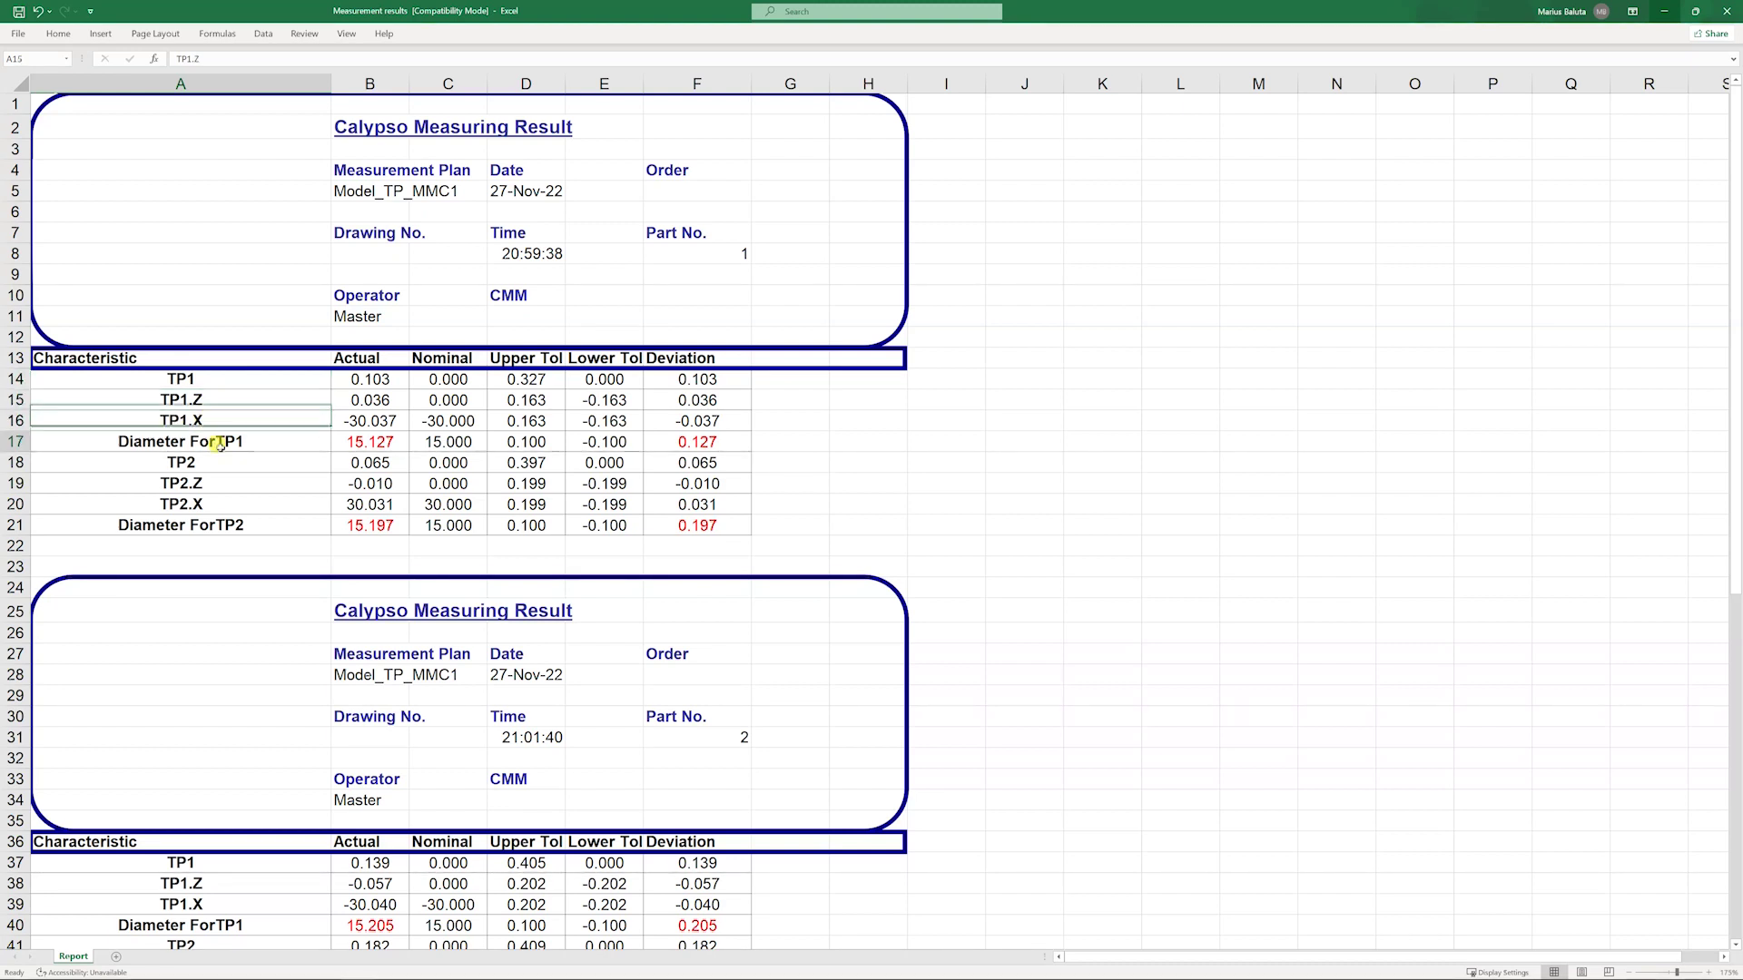
pyautogui.click(231, 382)
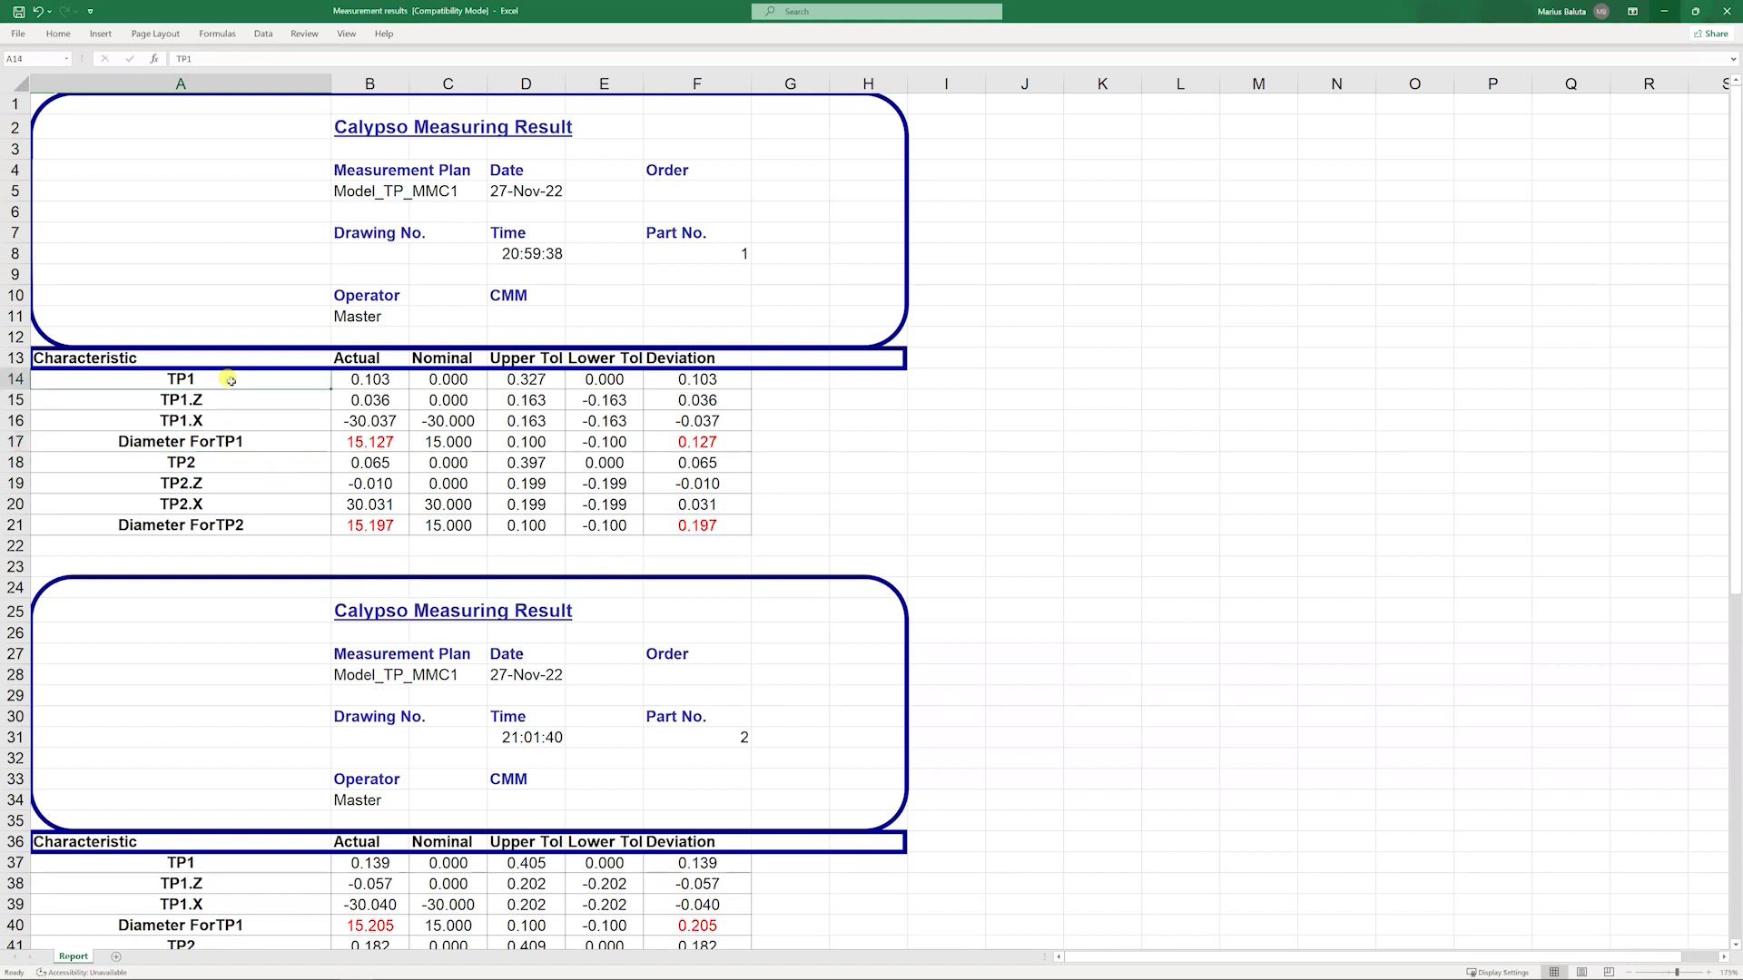
pyautogui.moveTo(230, 381); pyautogui.dragTo(214, 441)
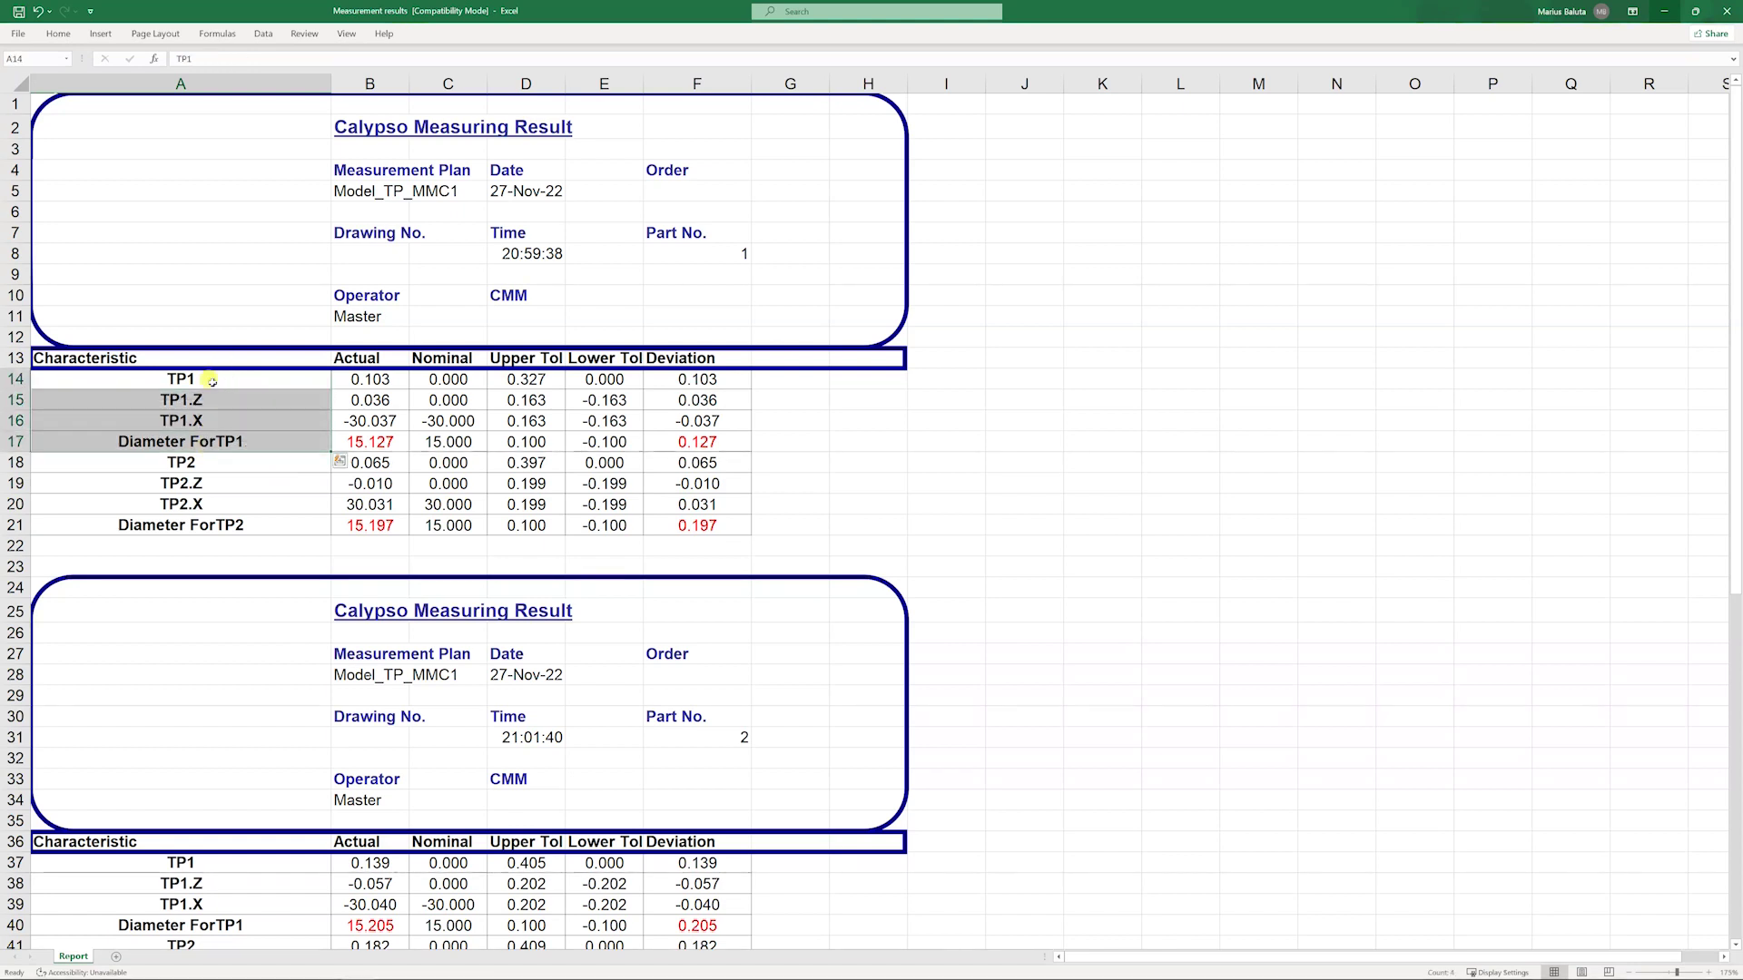
pyautogui.moveTo(219, 464); pyautogui.dragTo(218, 527)
pyautogui.click(222, 463)
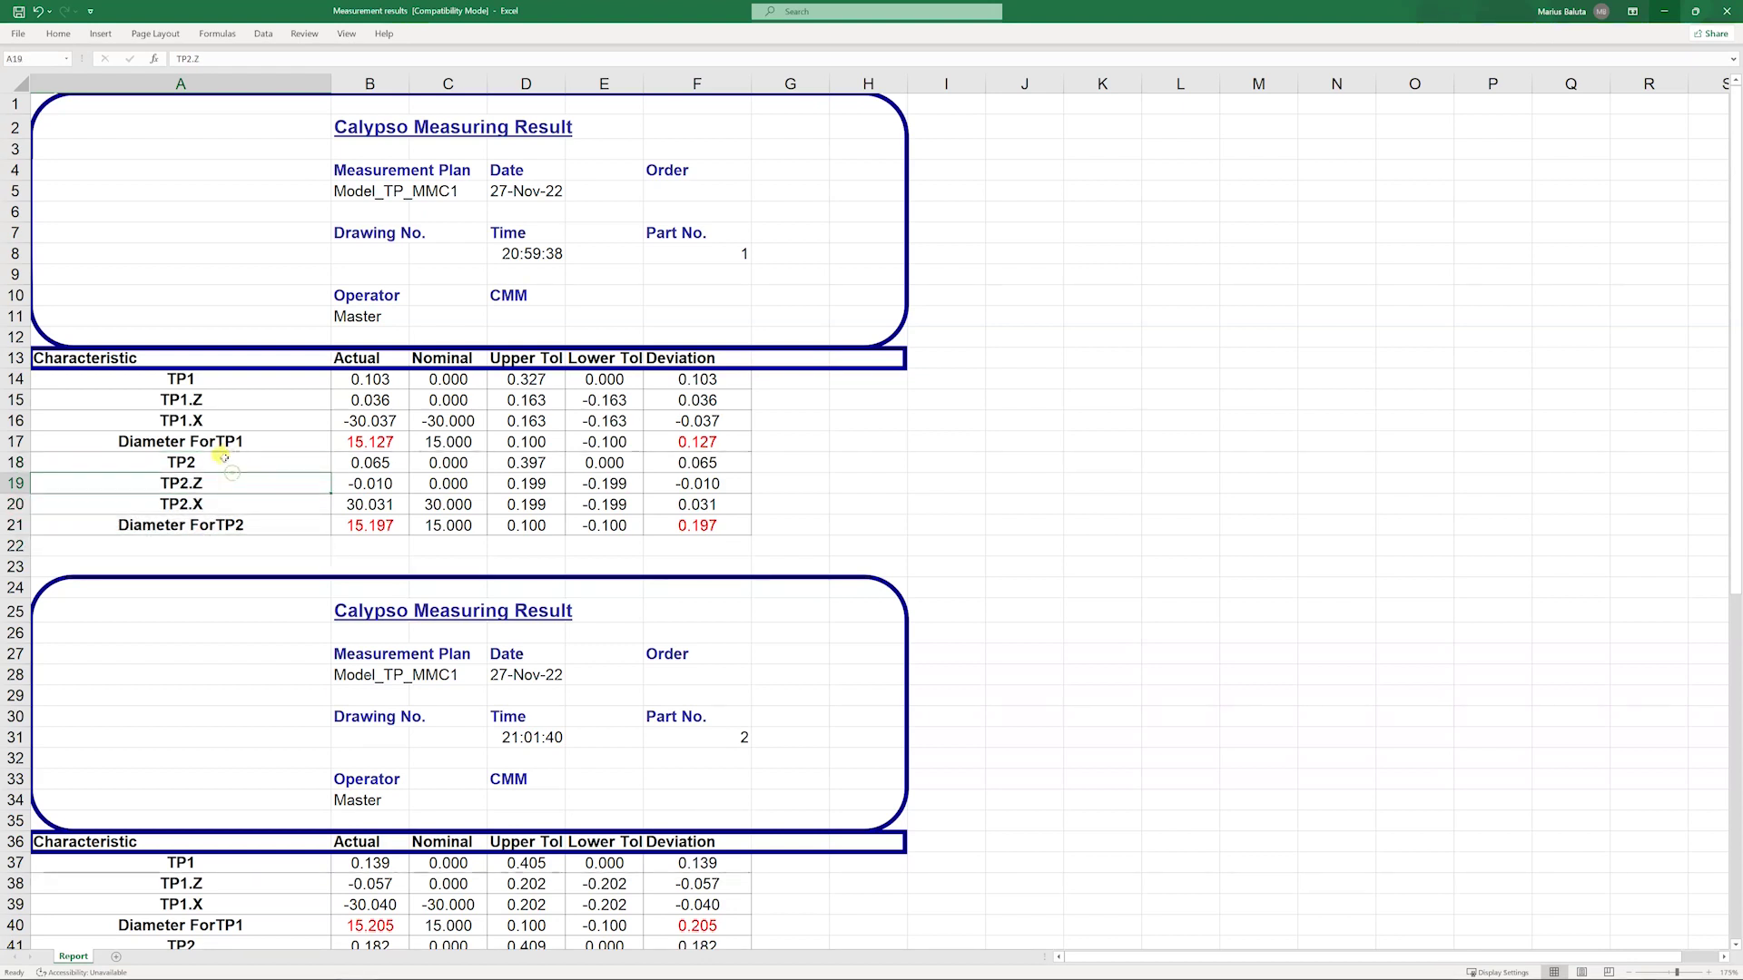
pyautogui.click(213, 380)
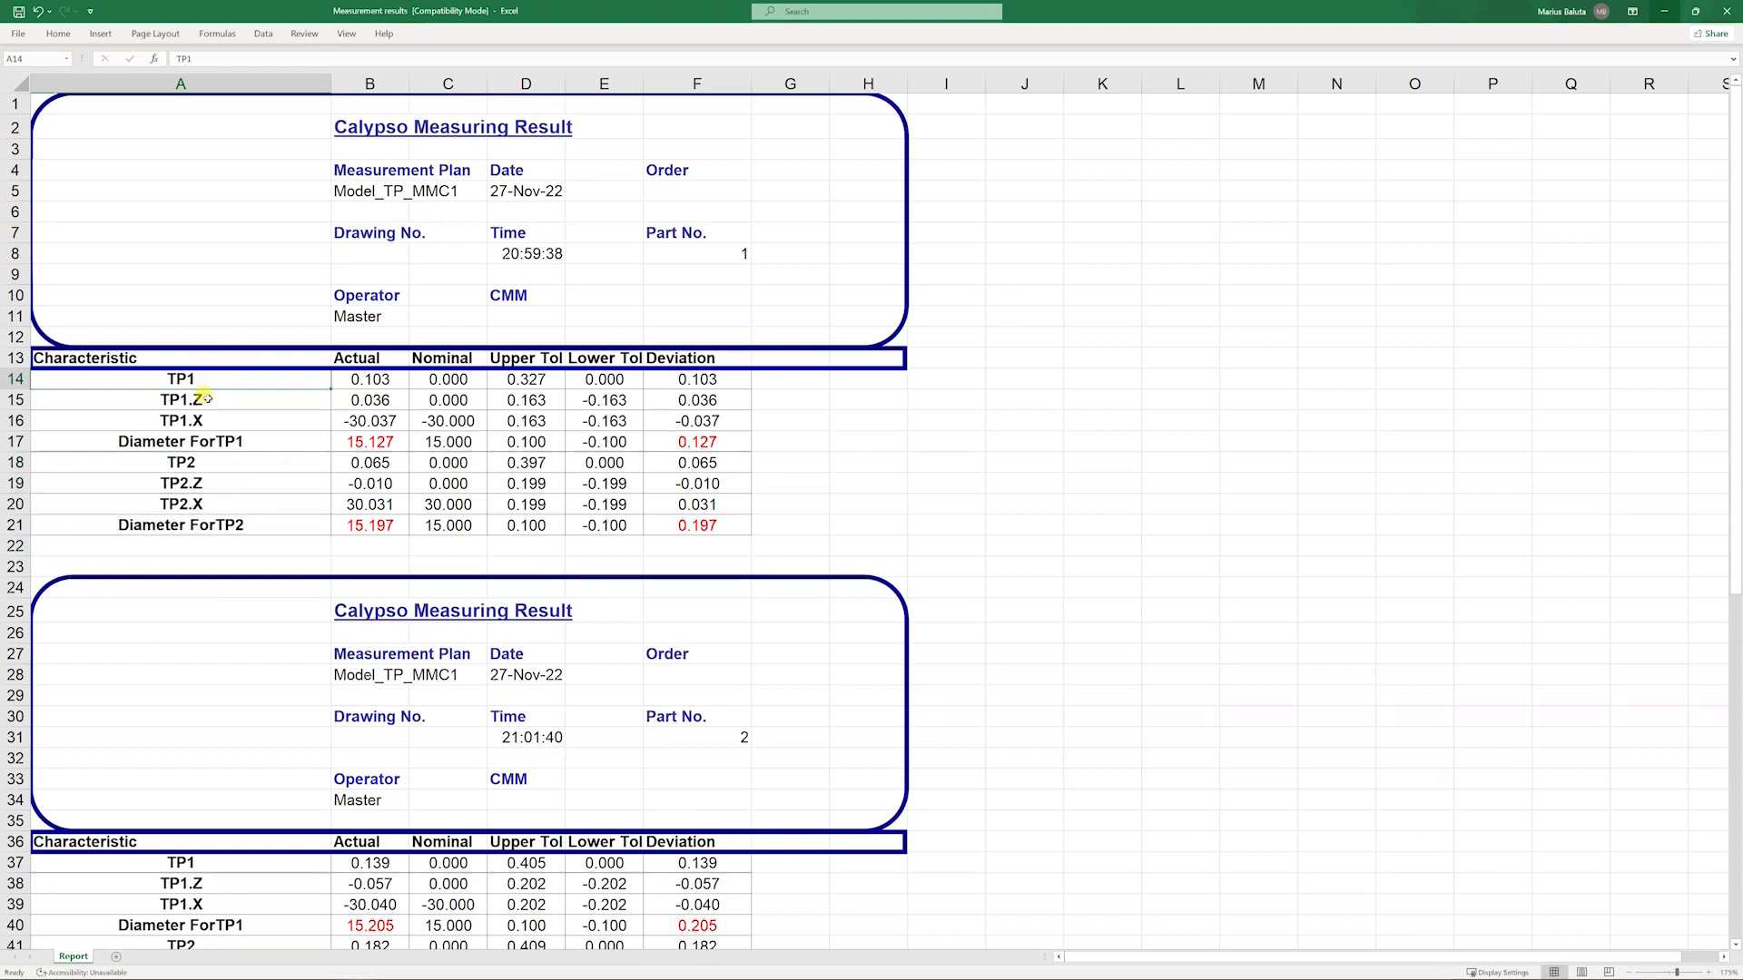
pyautogui.click(202, 400)
pyautogui.moveTo(202, 419); pyautogui.dragTo(213, 442)
pyautogui.click(214, 442)
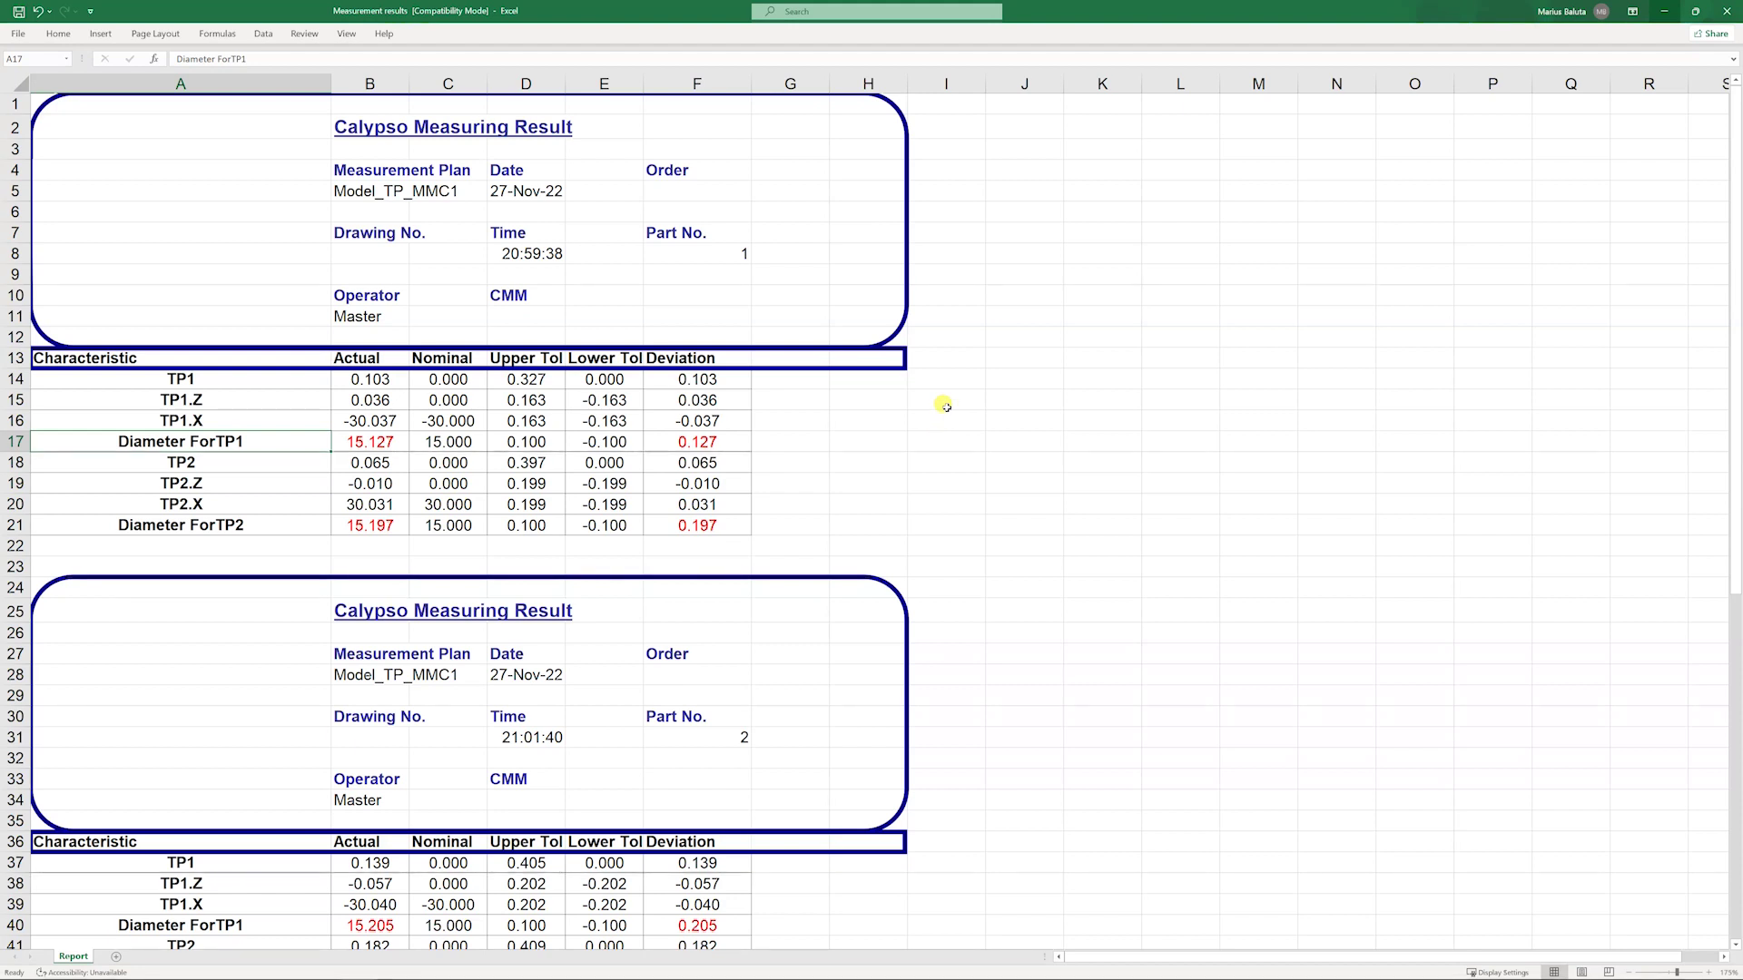
pyautogui.click(724, 443)
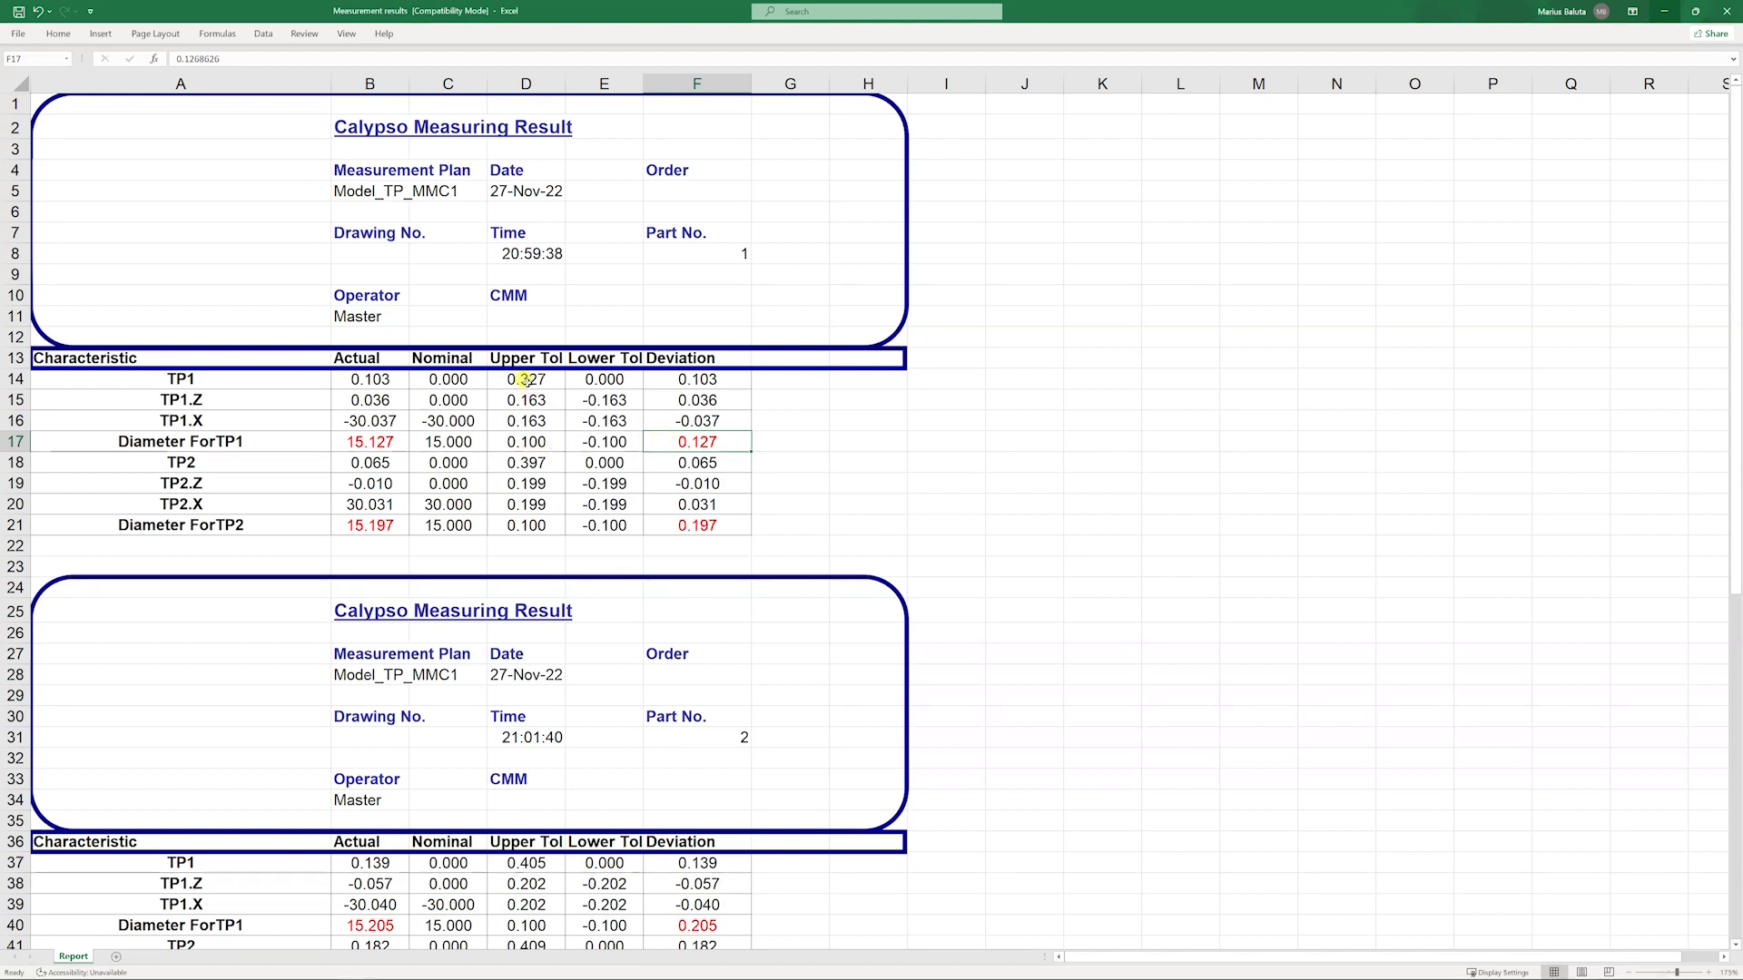
pyautogui.click(536, 382)
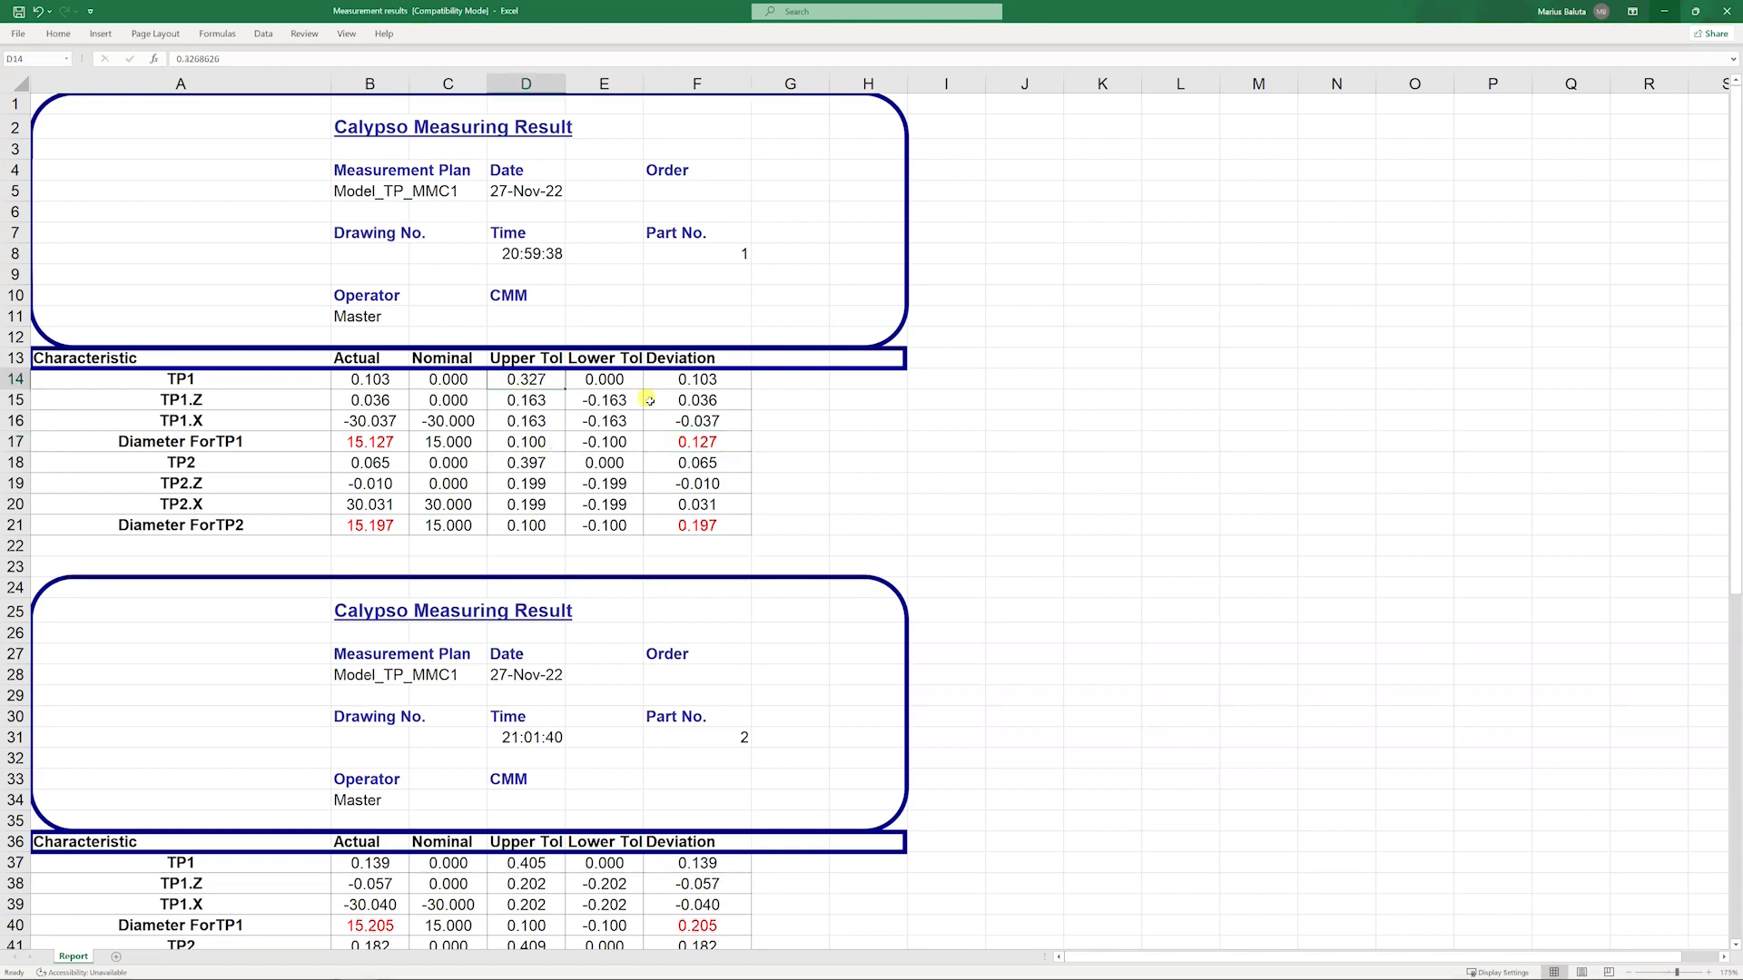
pyautogui.click(735, 441)
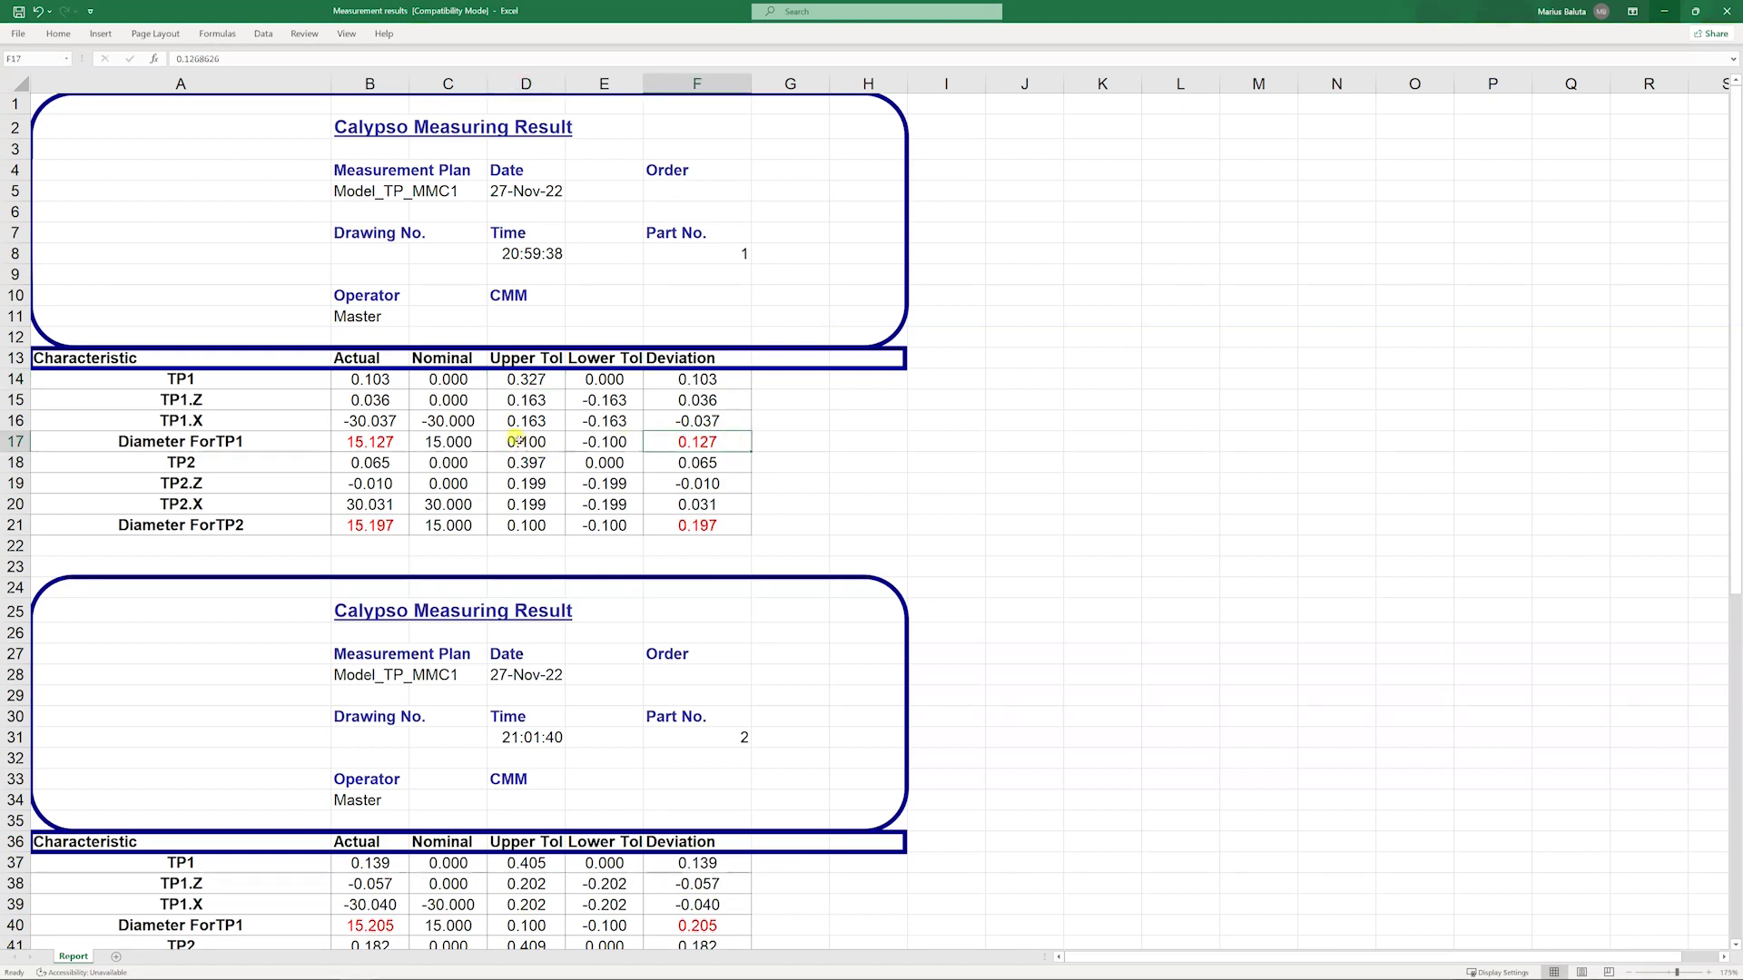
pyautogui.click(514, 442)
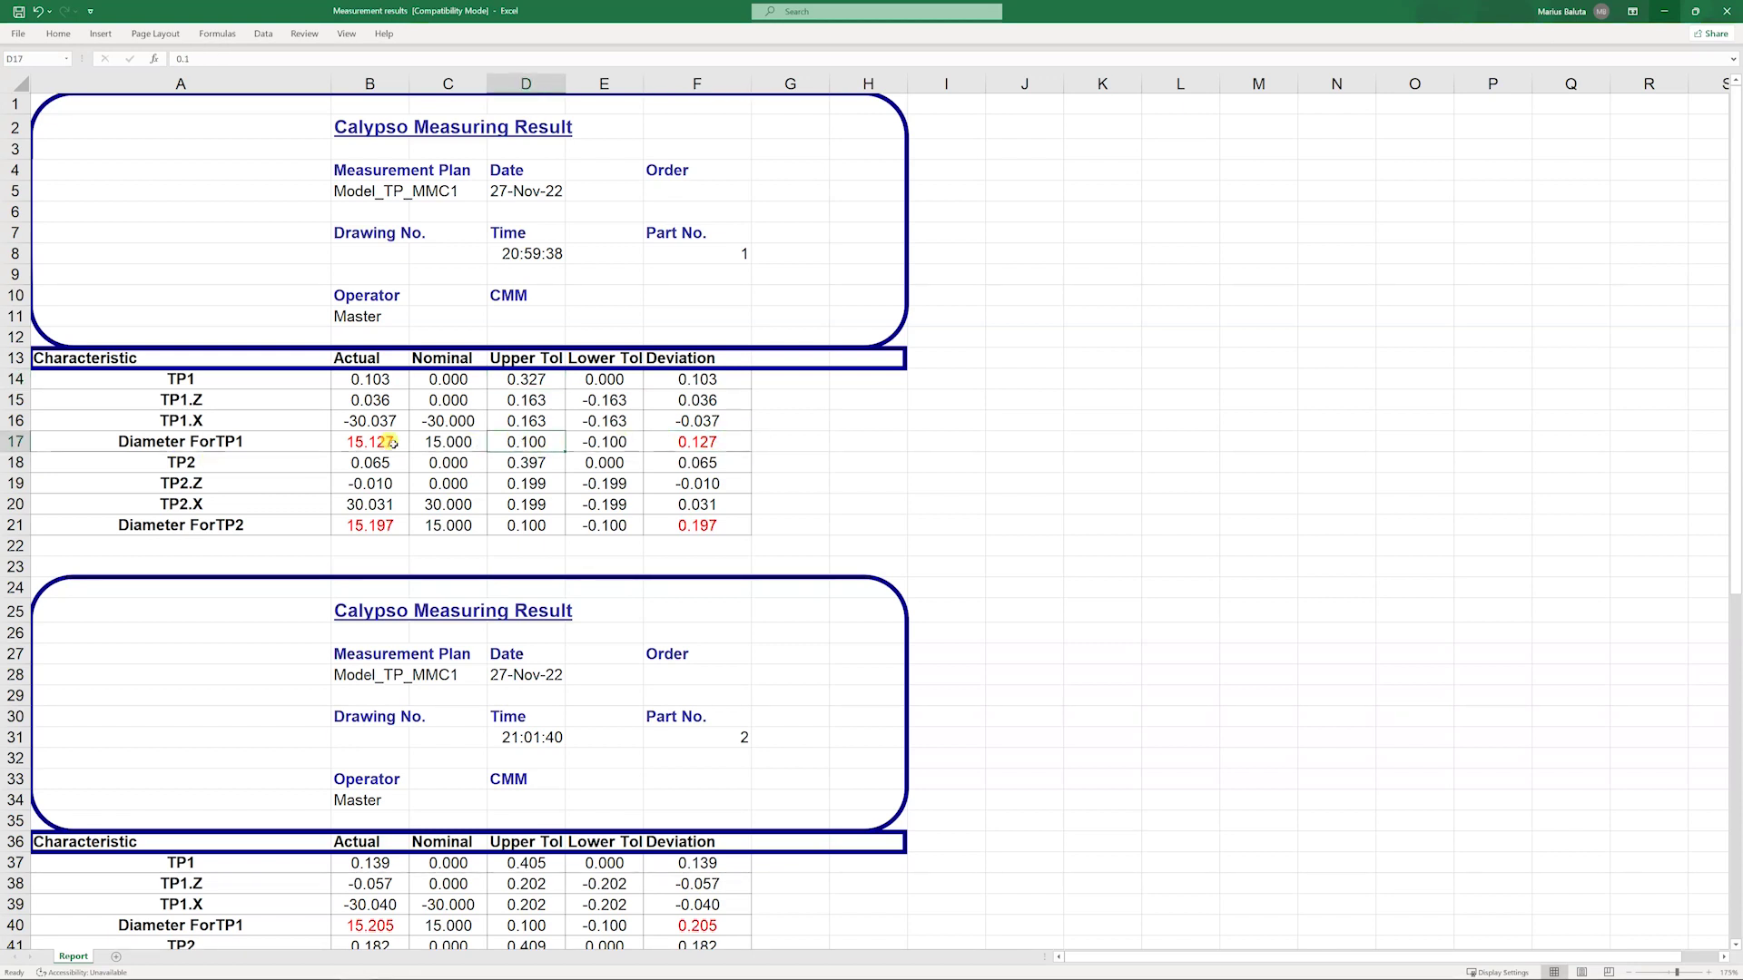
pyautogui.click(526, 381)
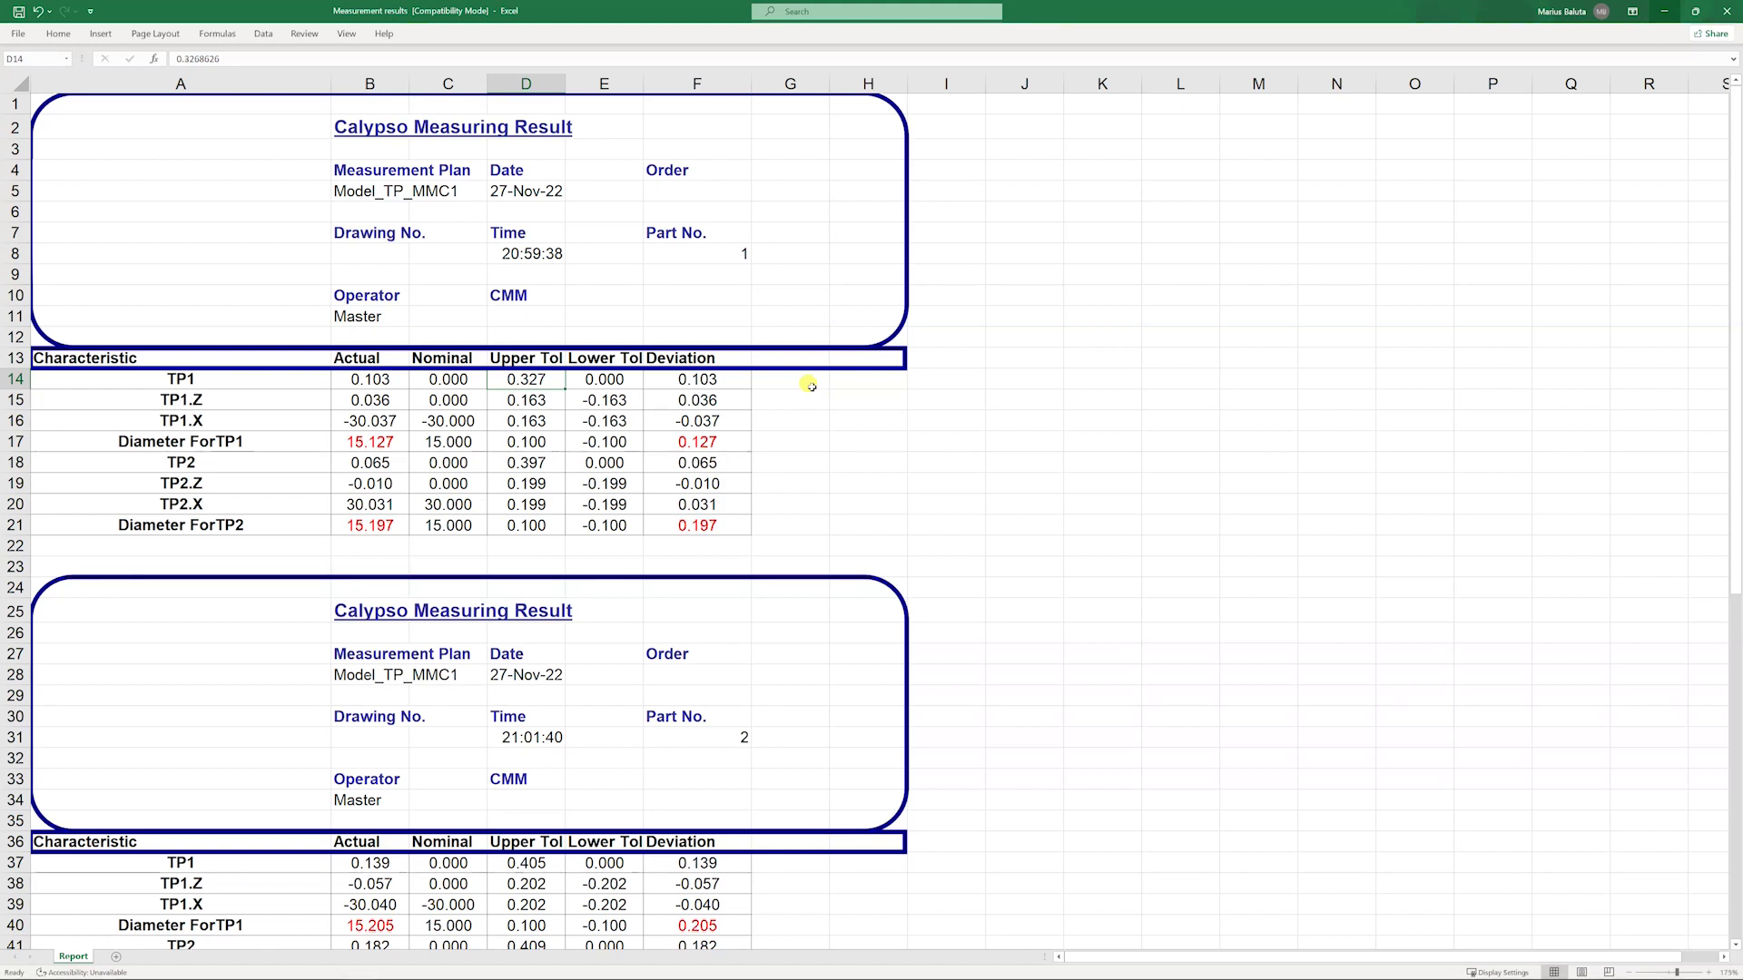
pyautogui.click(669, 439)
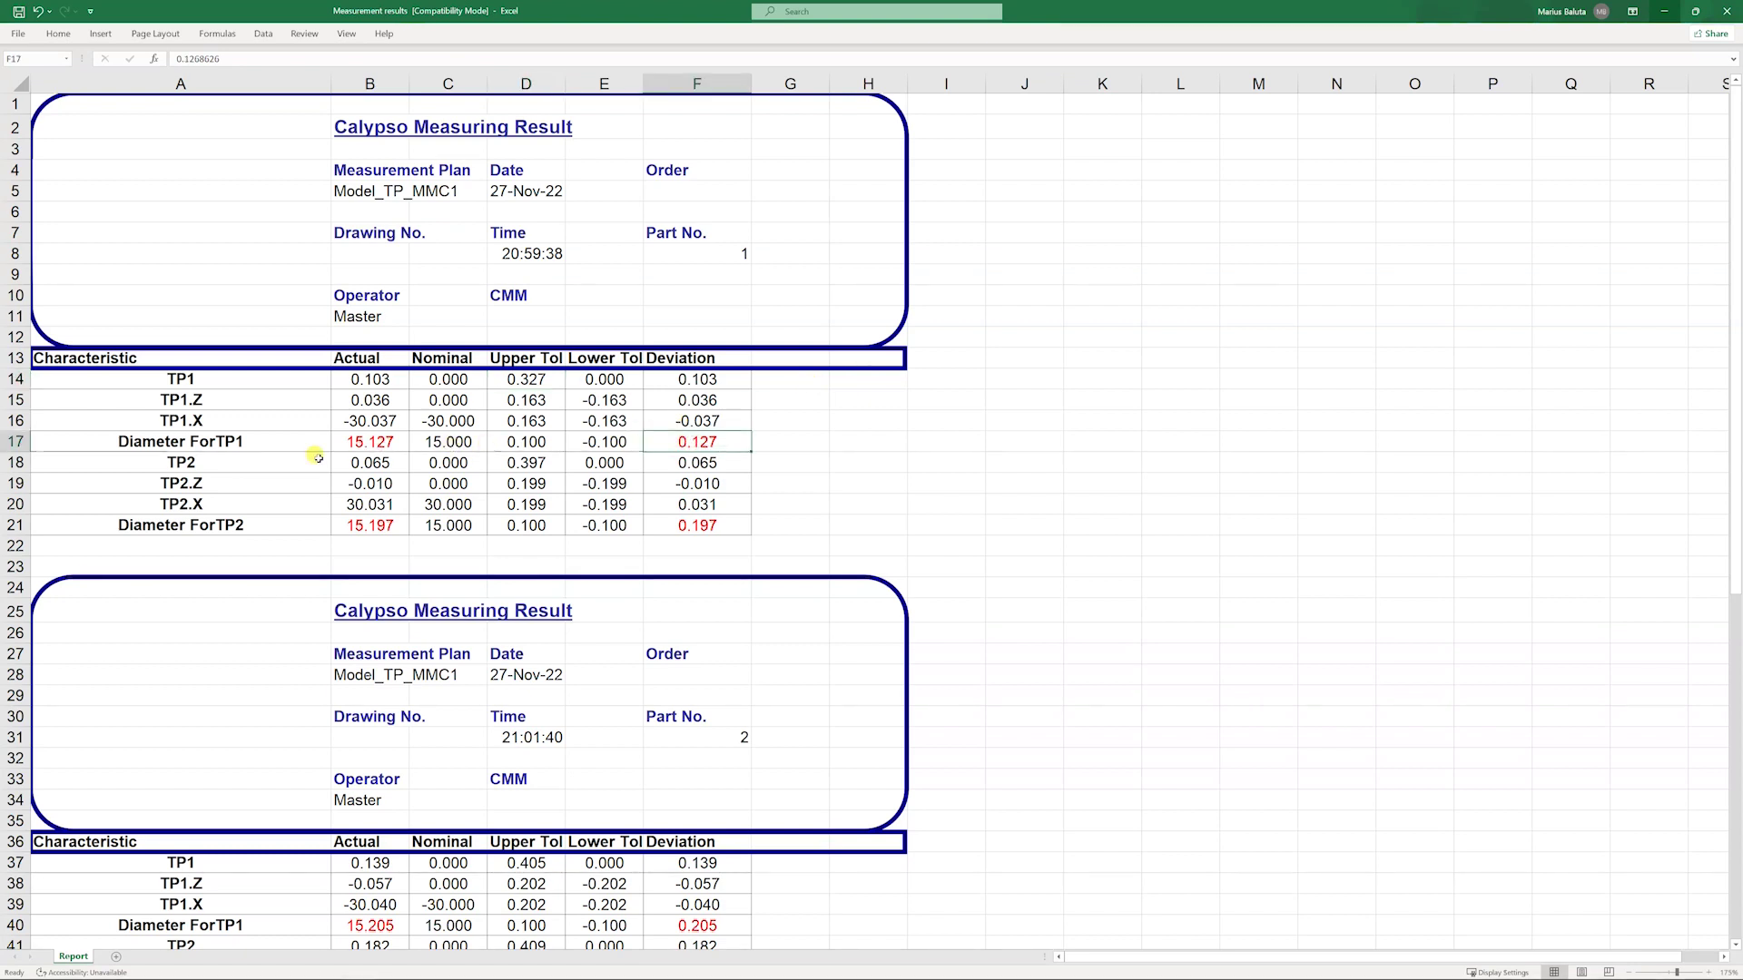
pyautogui.click(225, 385)
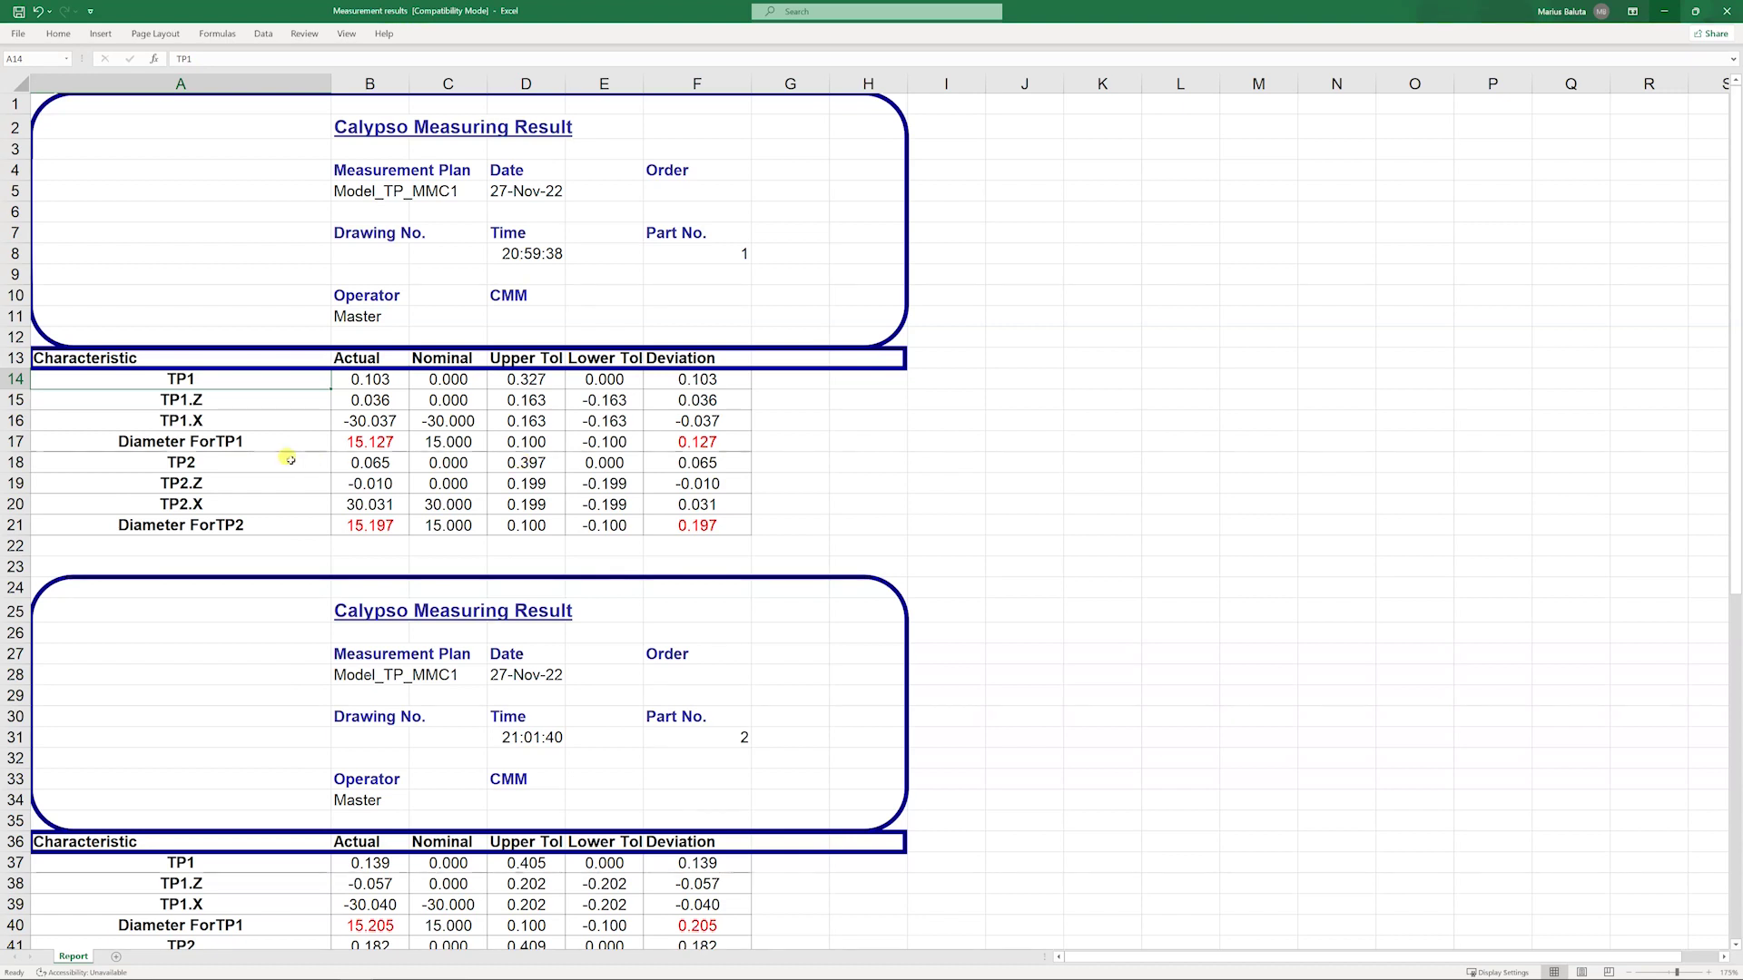
# Check part 1's TP2 actual value and the Diameter ForTP2 deviation and upper tolerance
pyautogui.click(381, 463)
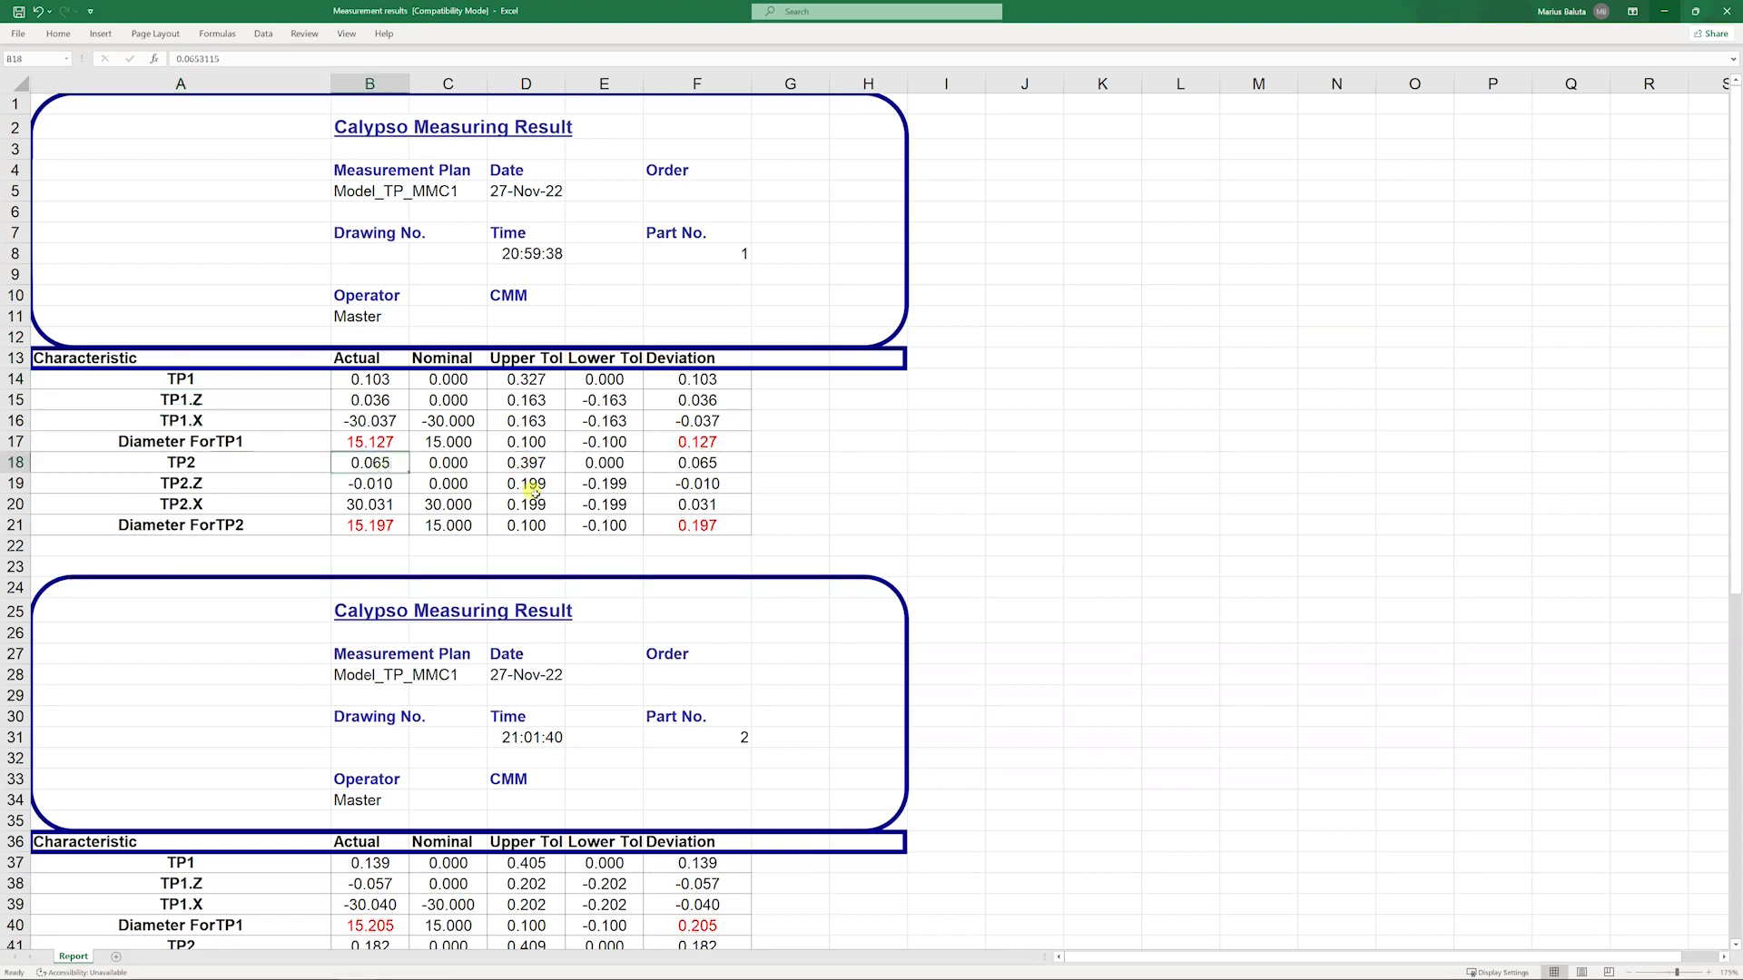
pyautogui.click(697, 527)
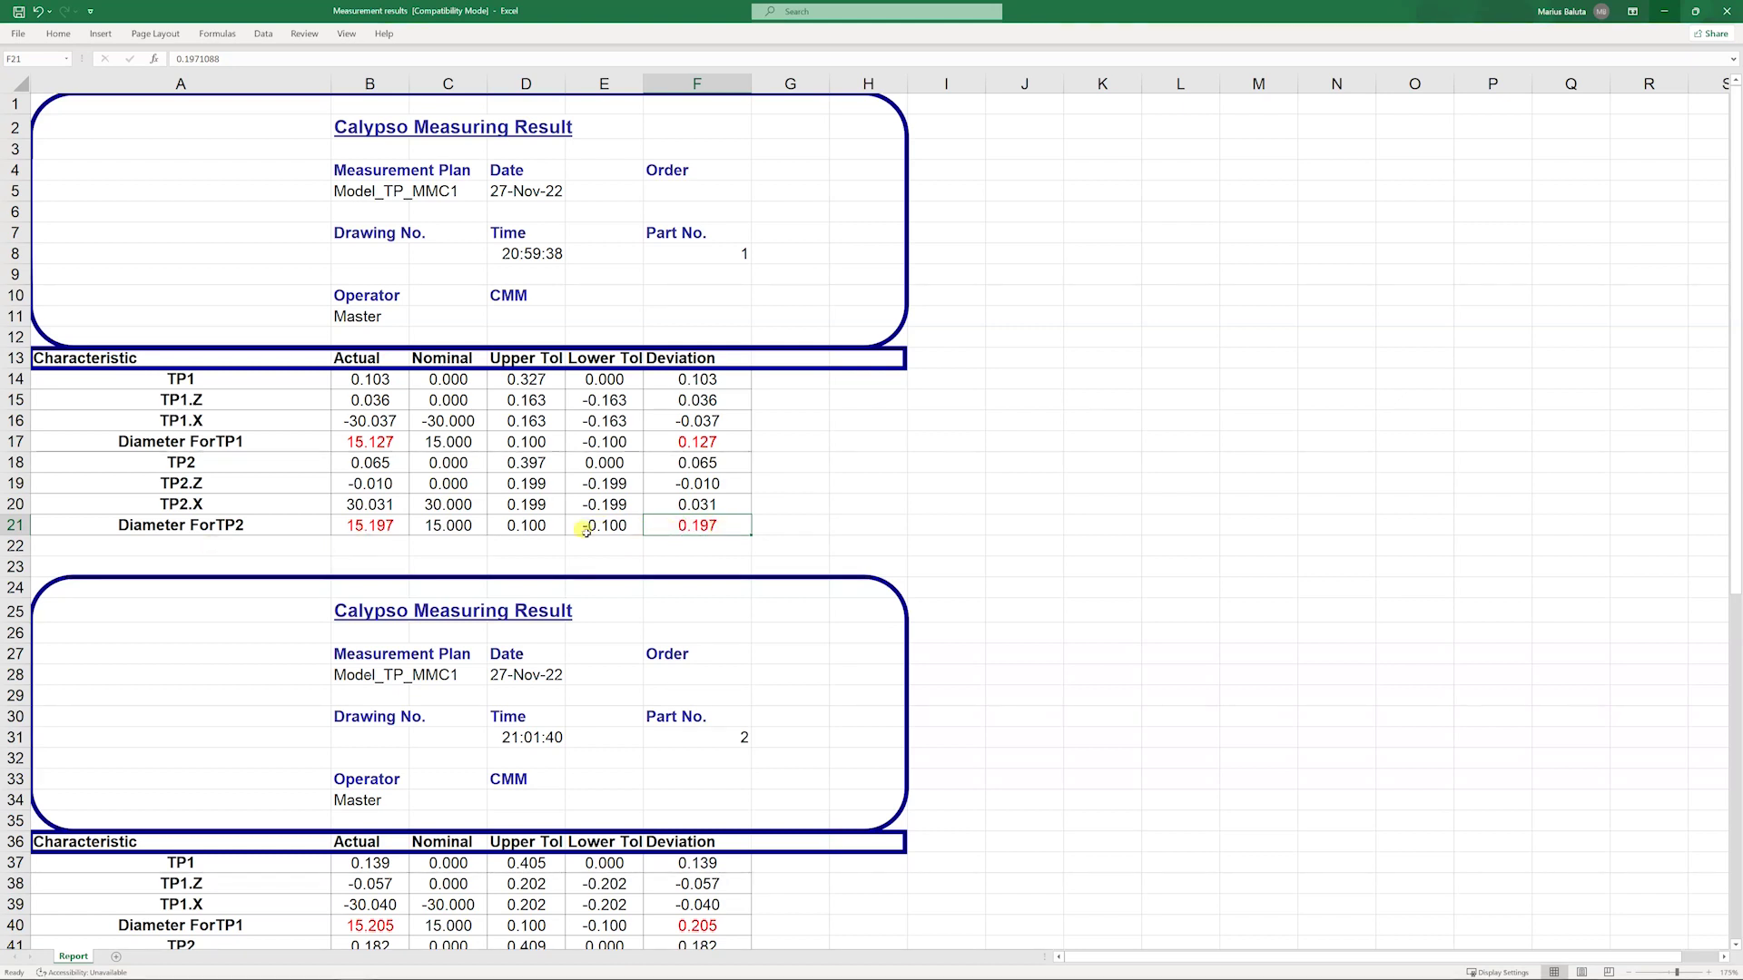
pyautogui.click(527, 528)
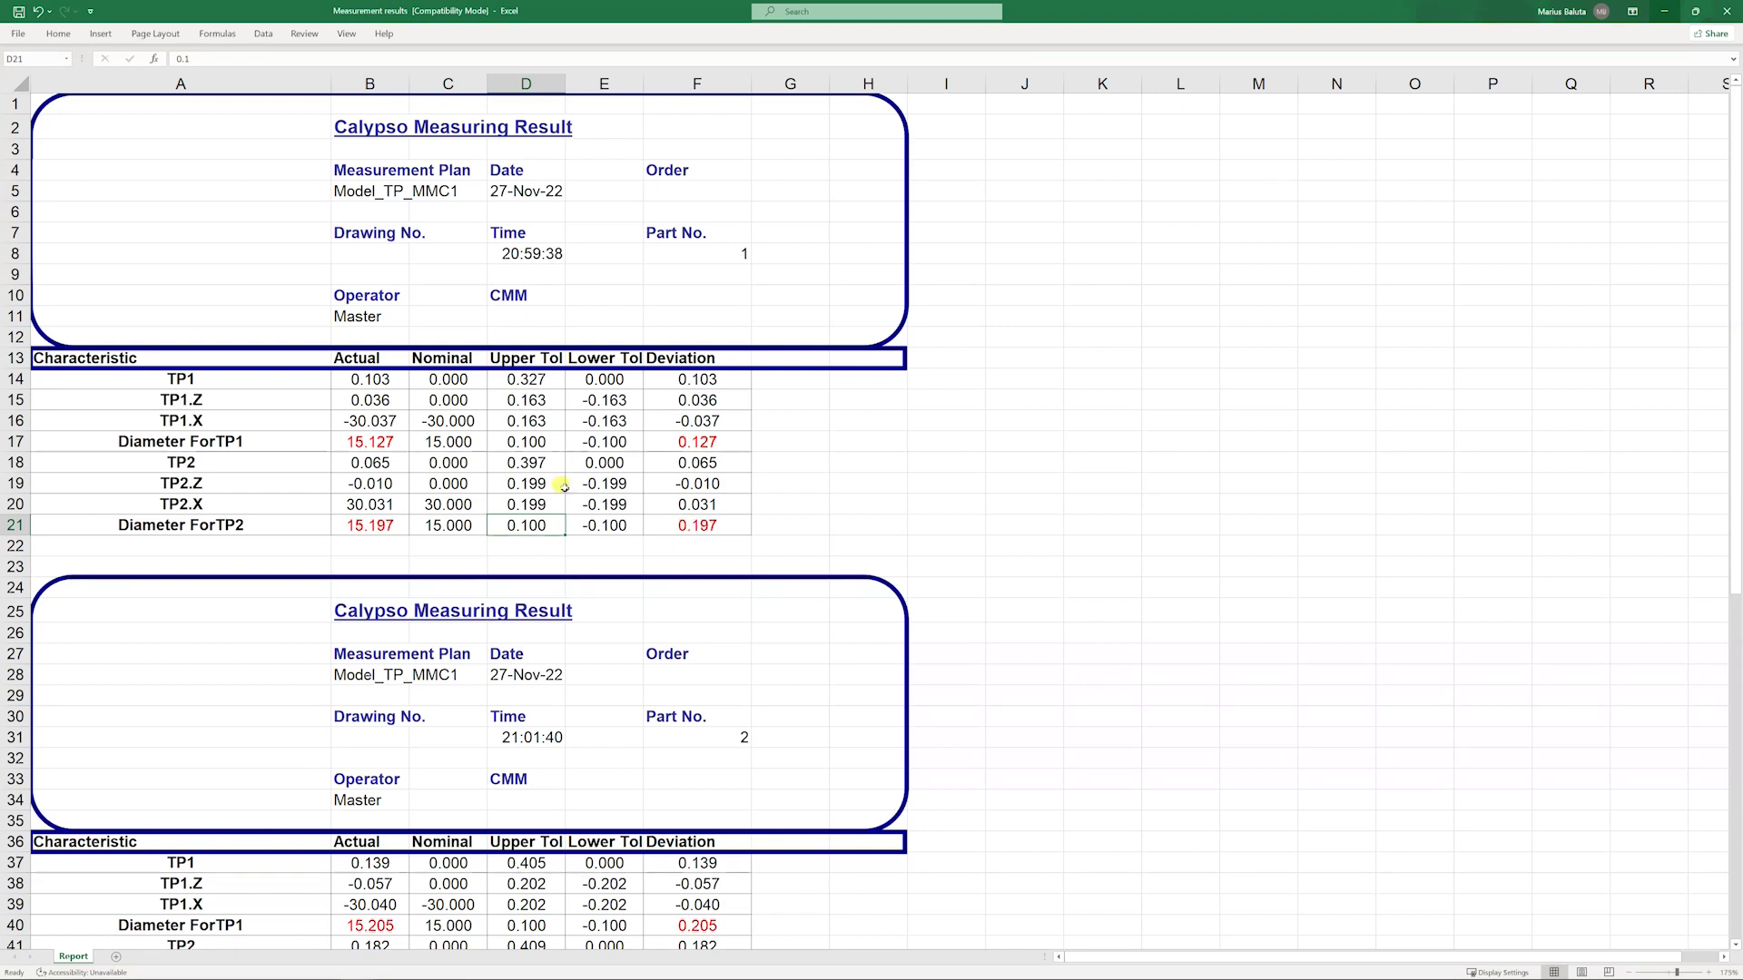
pyautogui.click(696, 526)
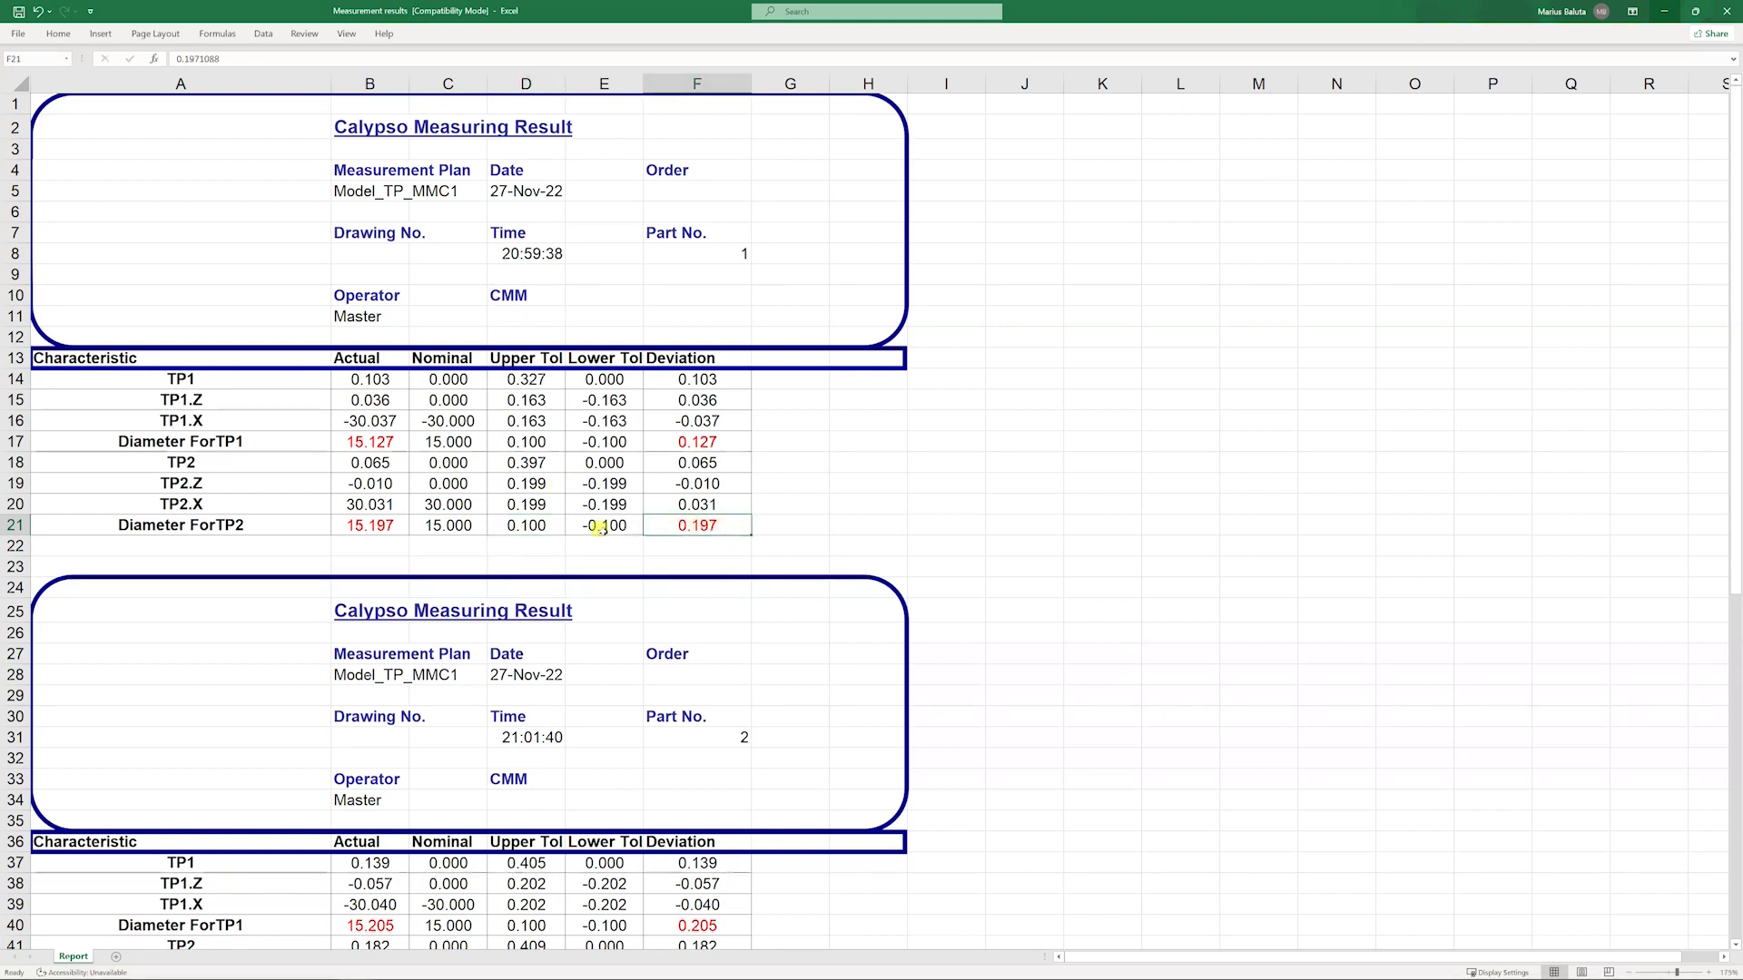
pyautogui.click(545, 527)
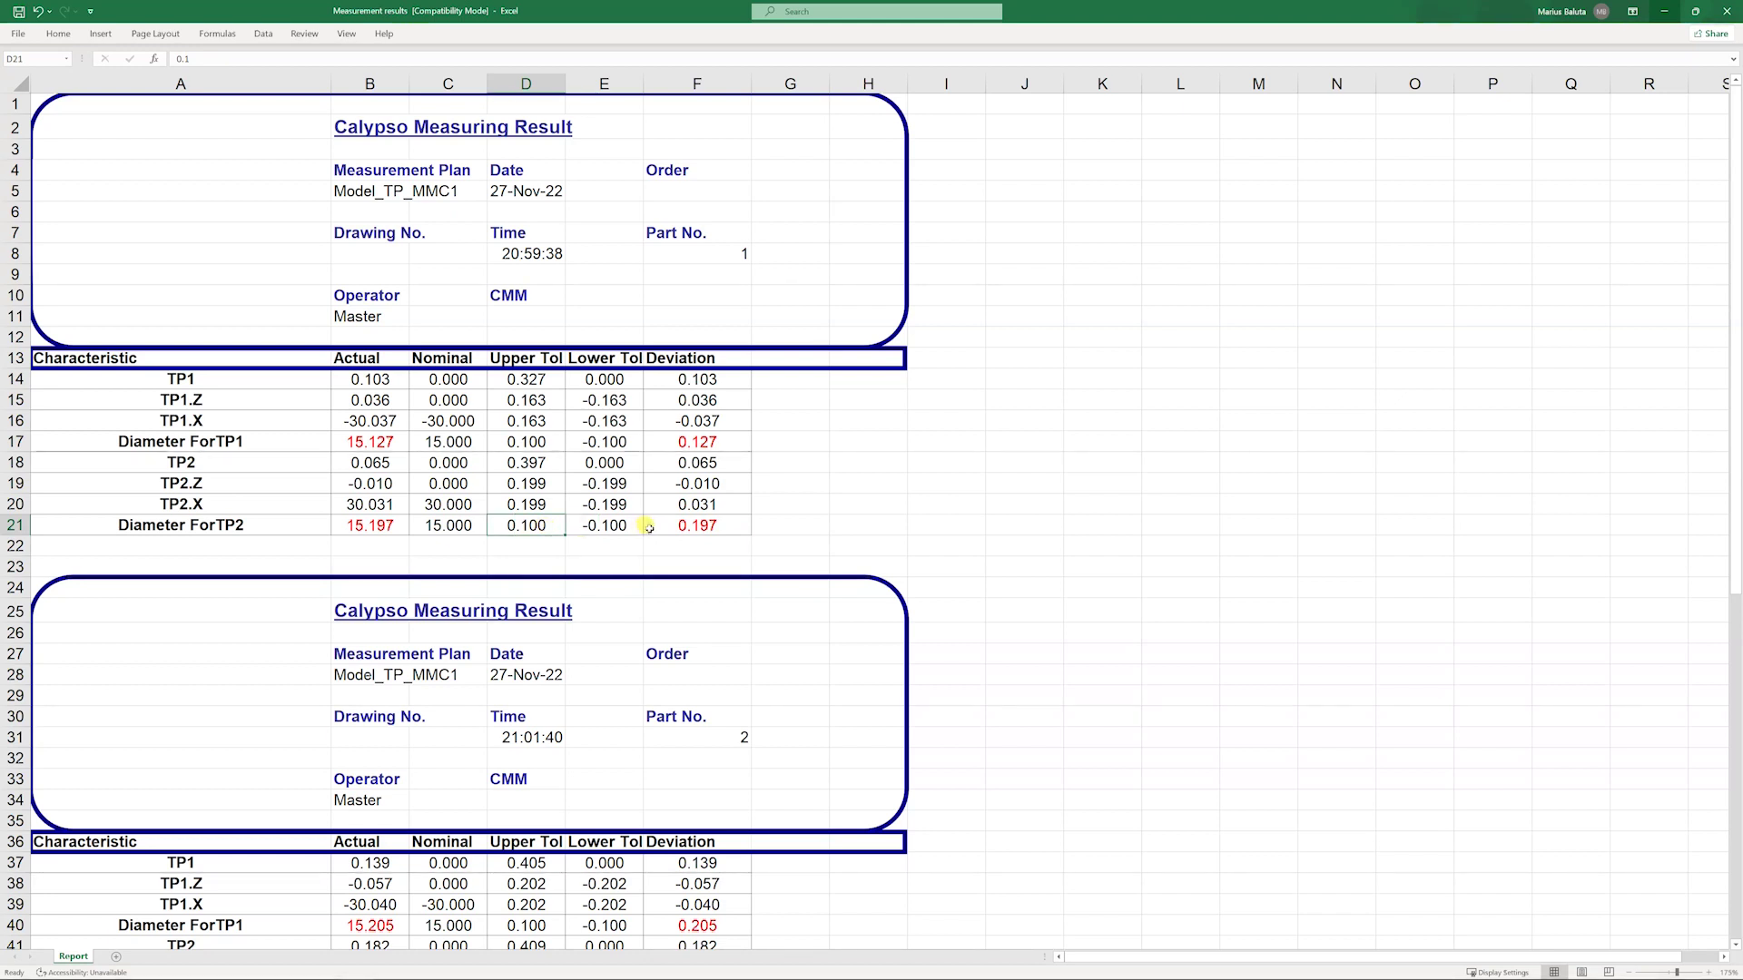
pyautogui.click(525, 459)
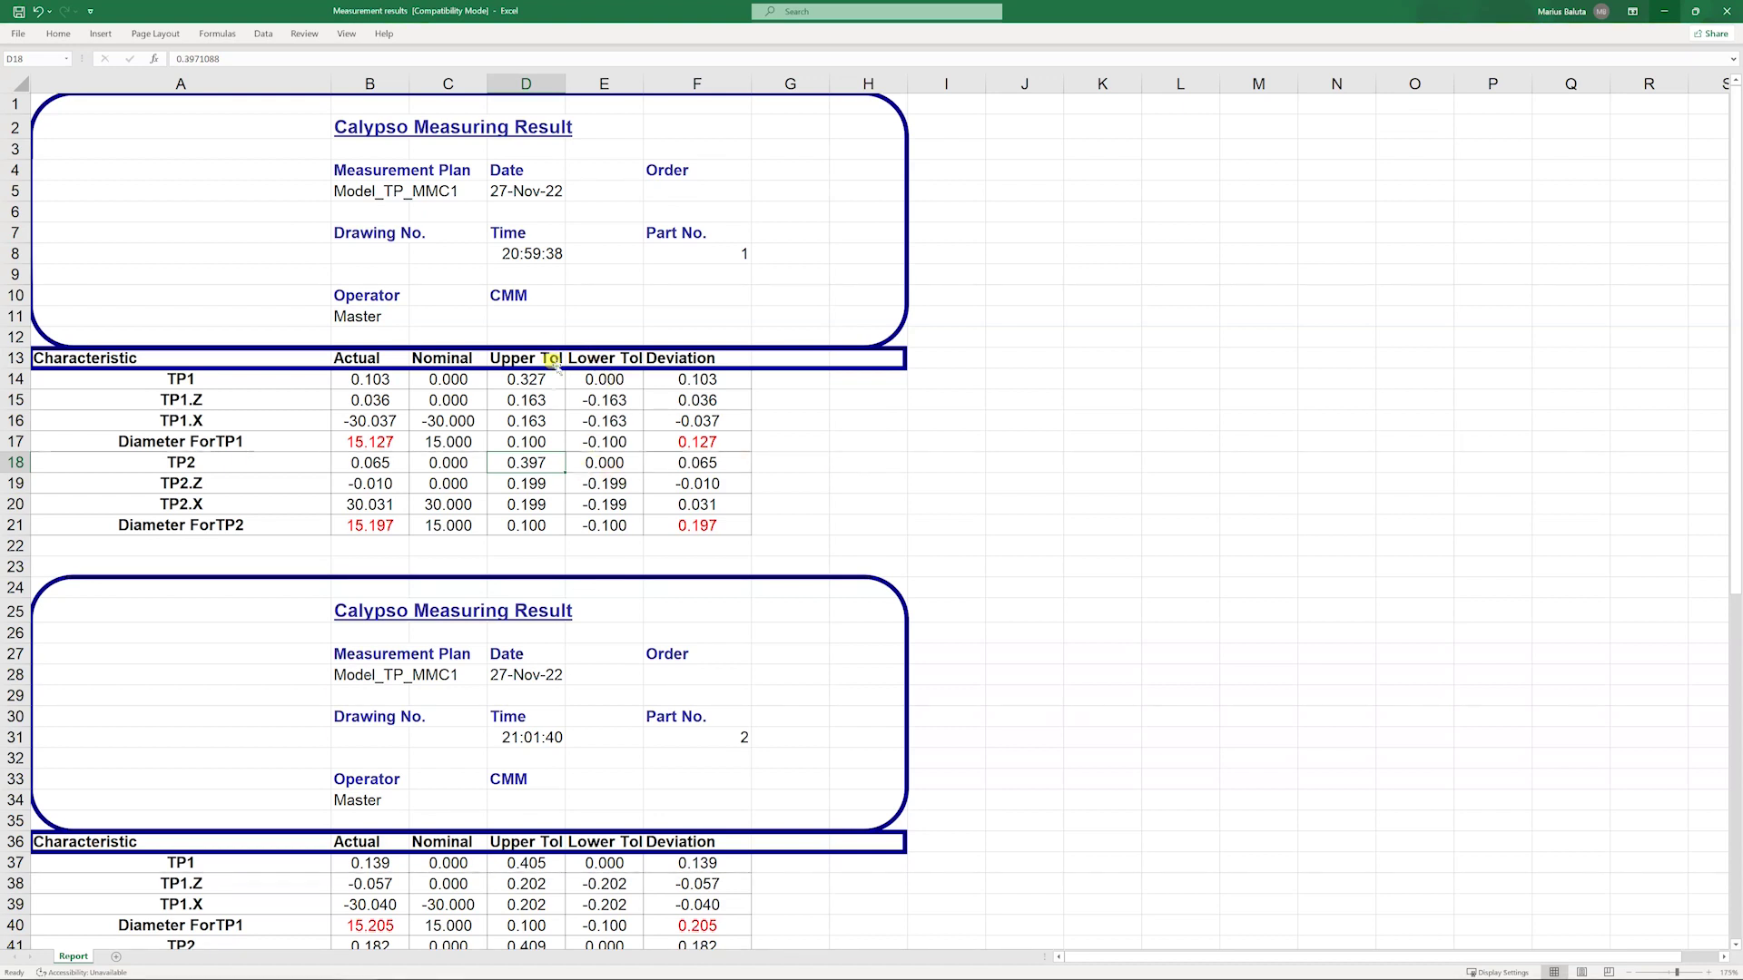
# Recheck the TP2 and Diameter ForTP2 upper tolerances, then scroll down to Part No. 2
pyautogui.click(223, 459)
pyautogui.click(899, 484)
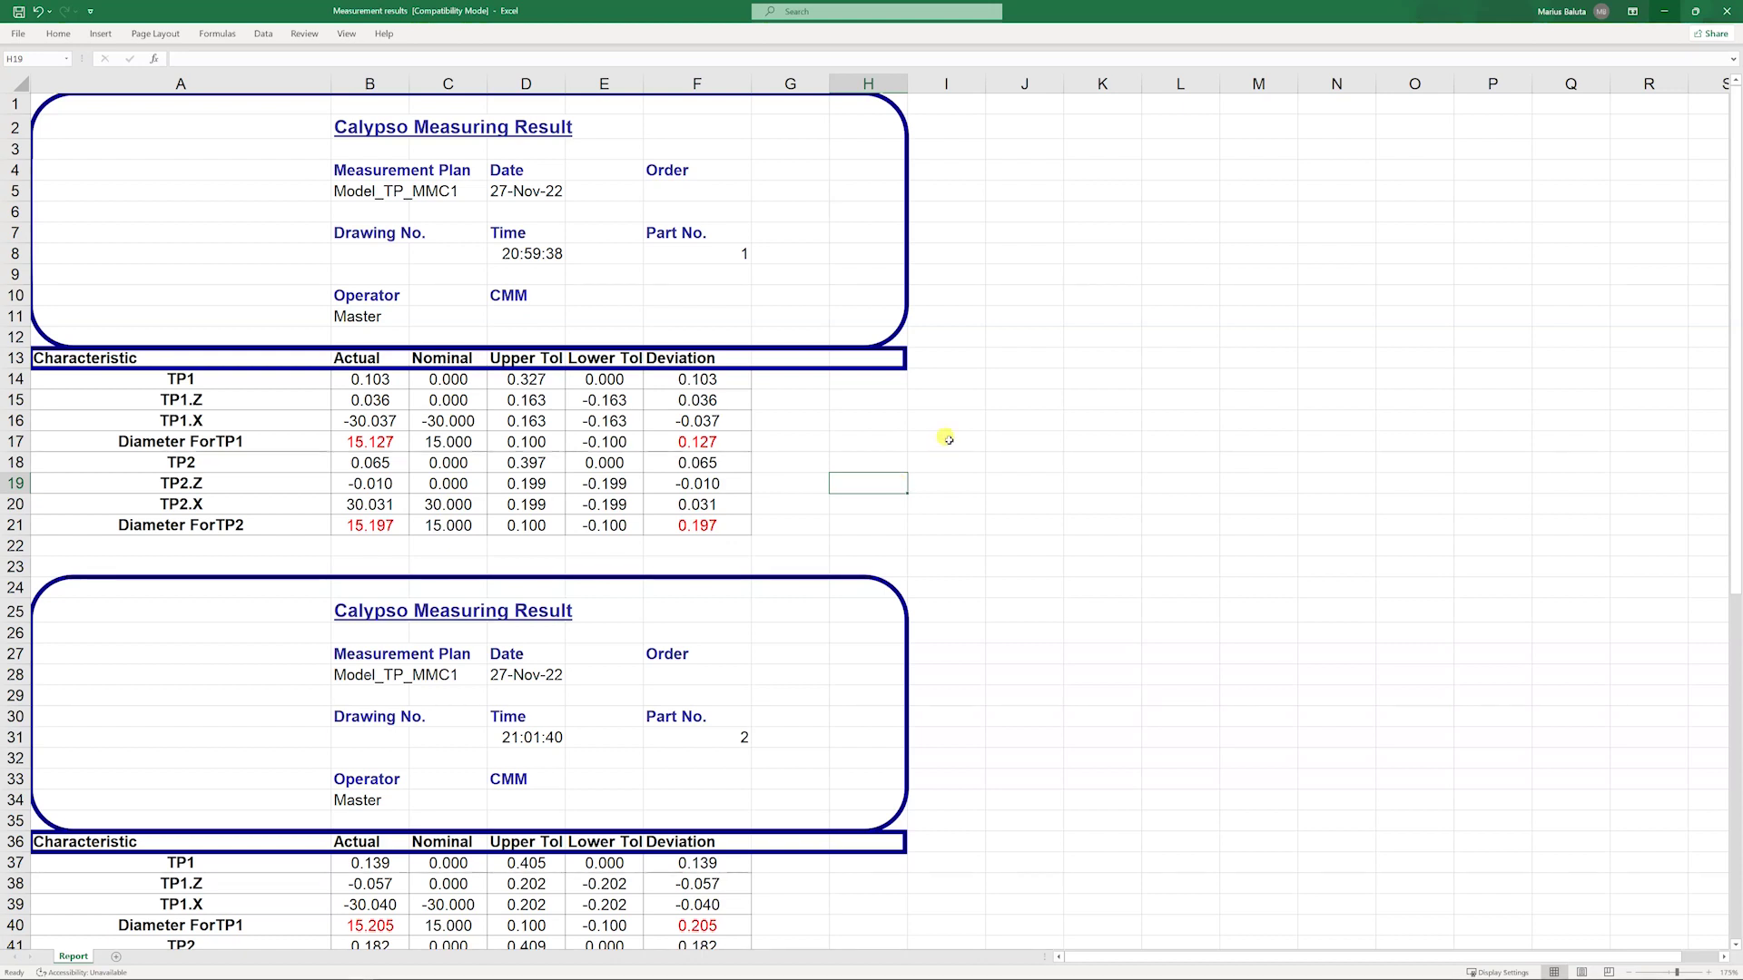
pyautogui.click(529, 462)
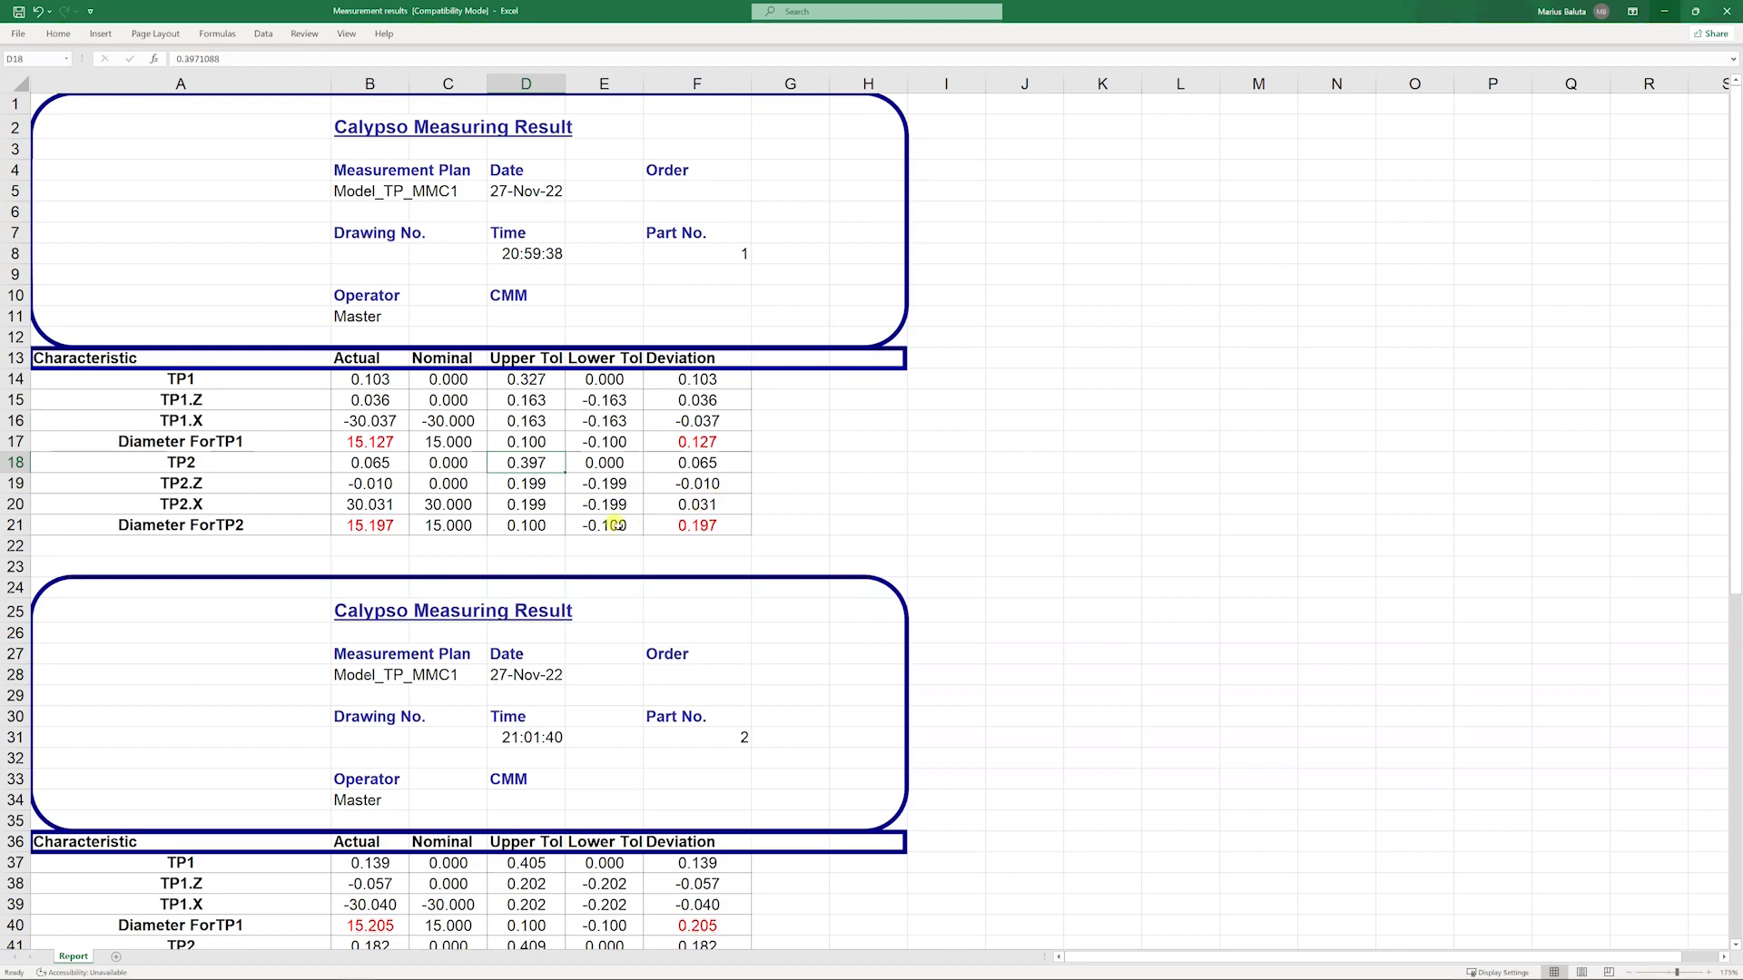
pyautogui.click(547, 523)
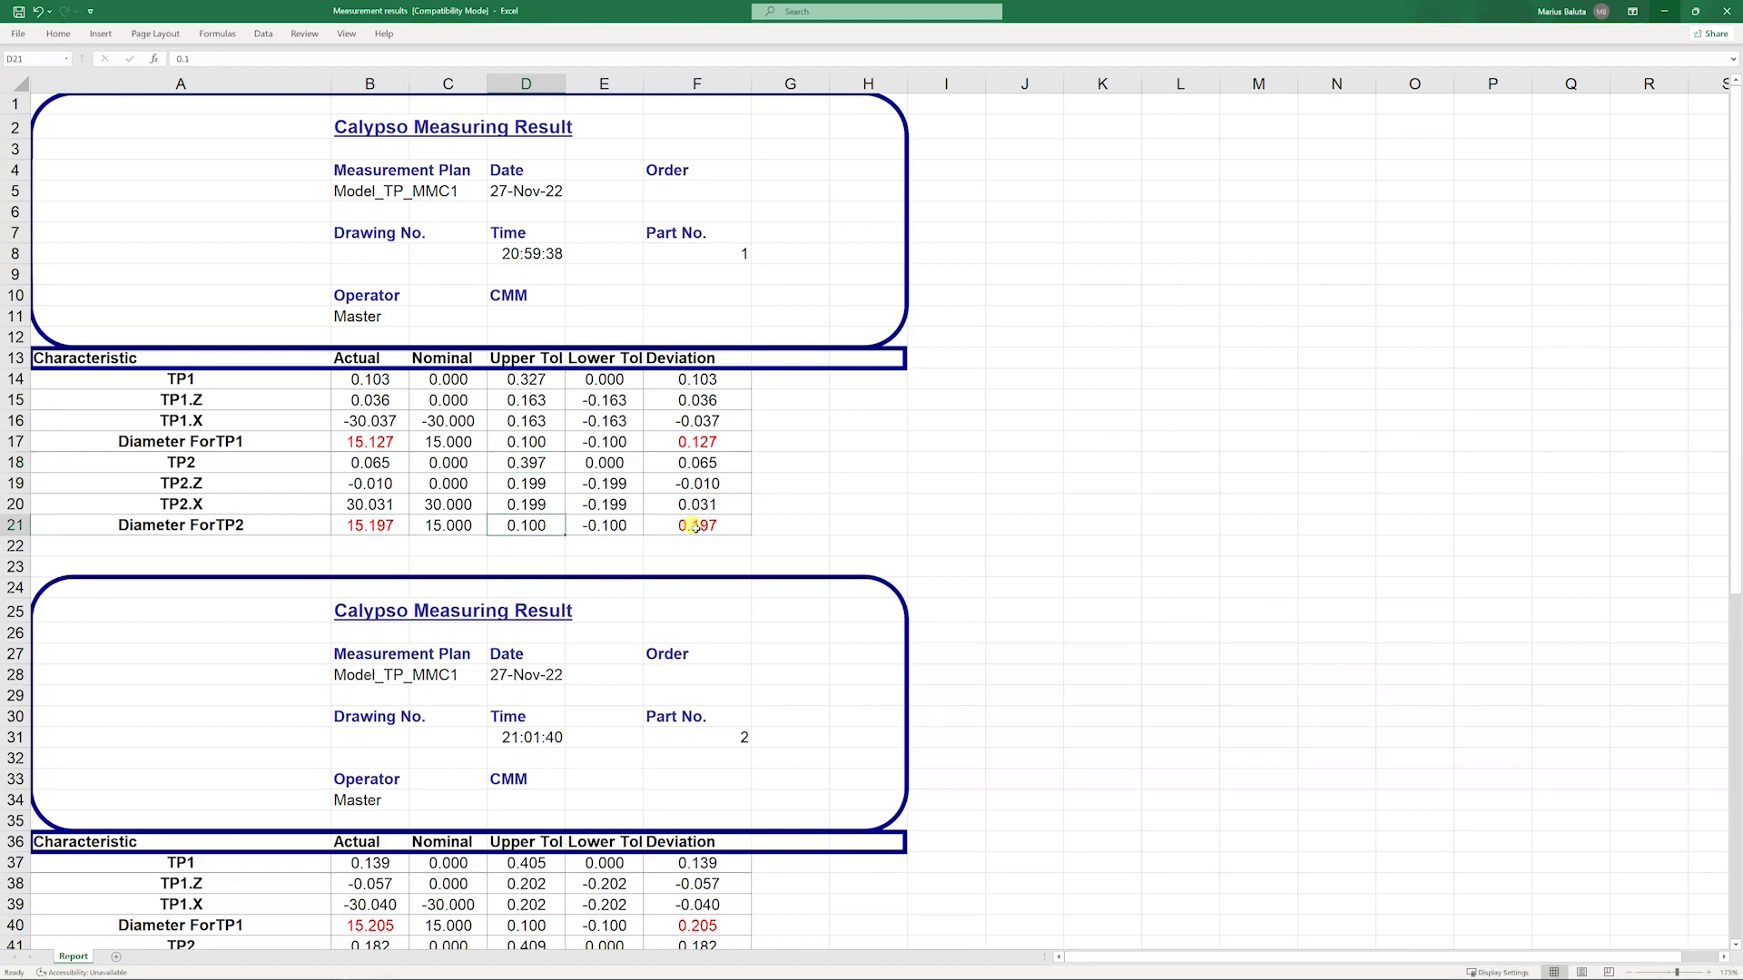
pyautogui.click(1030, 569)
pyautogui.scroll(-5, 1030, 569)
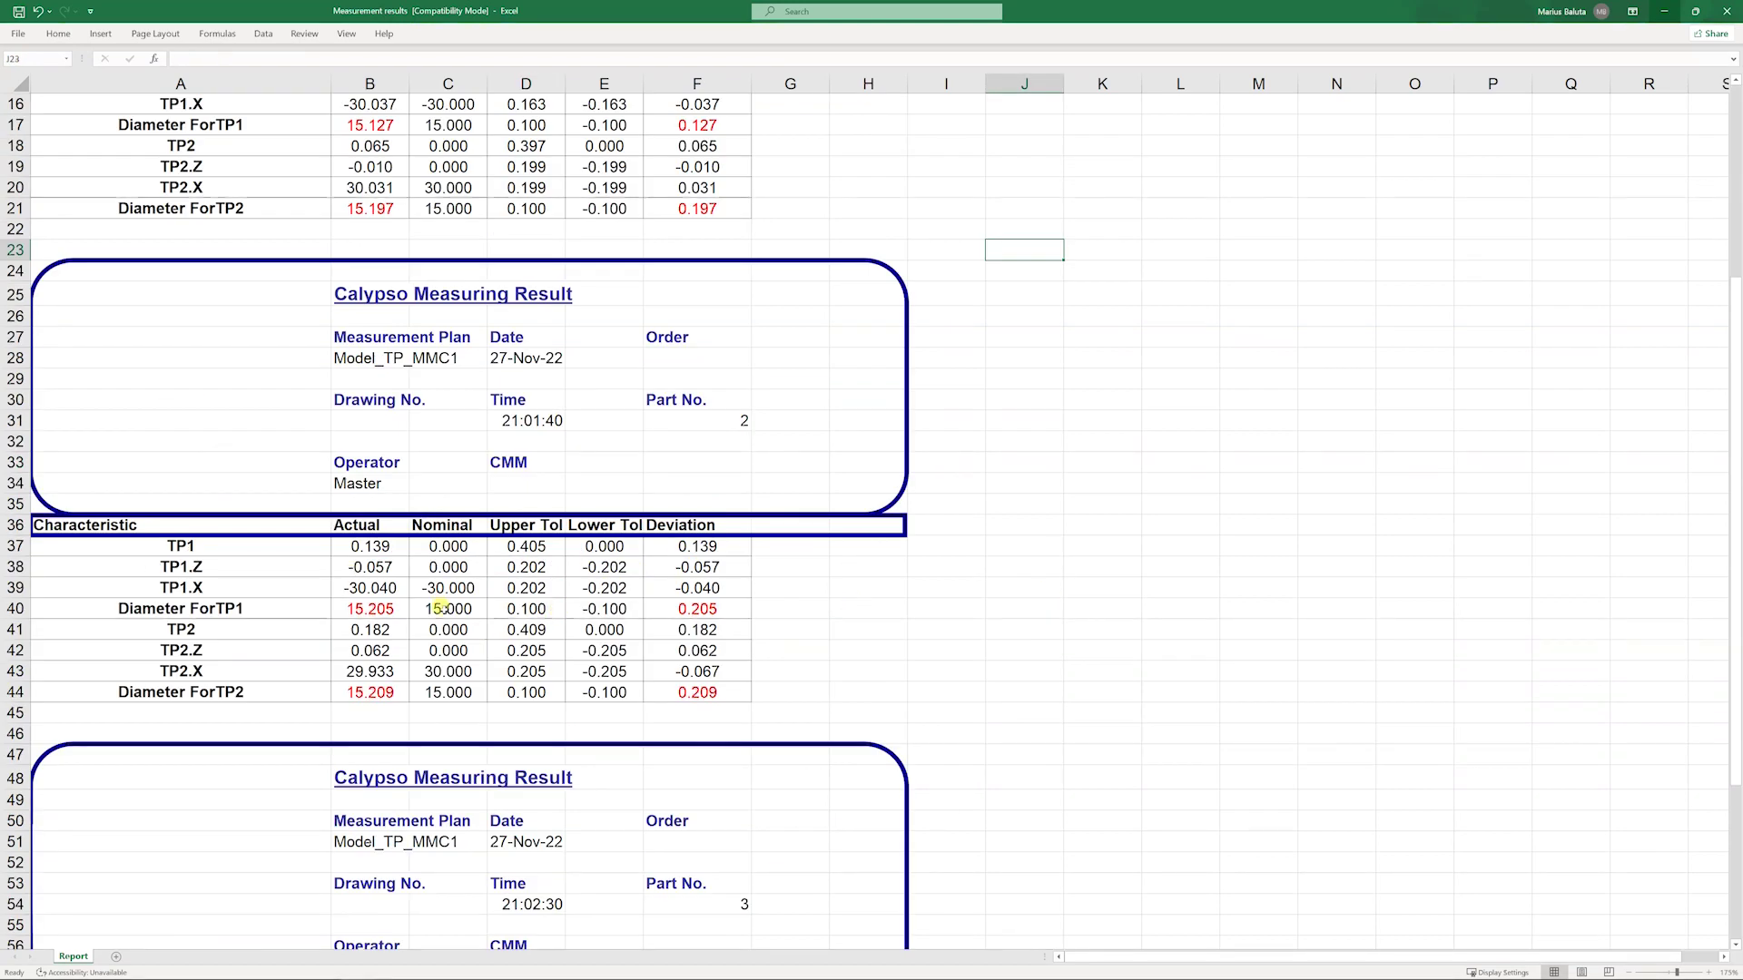
pyautogui.click(697, 611)
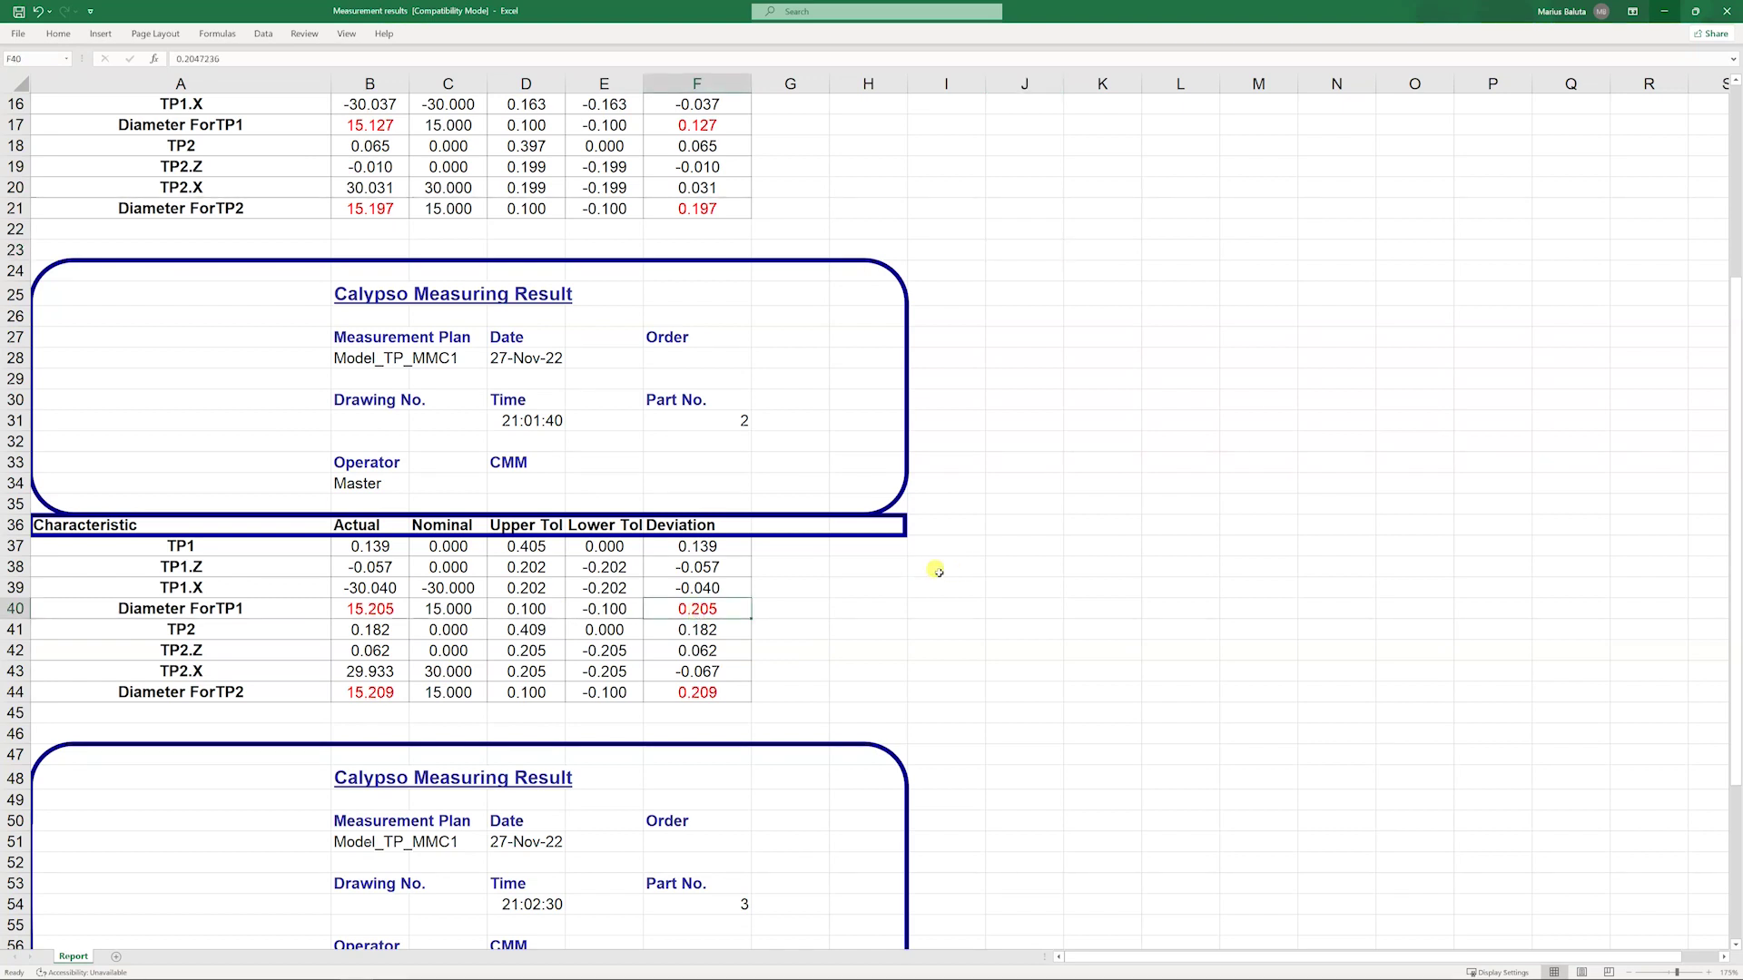
pyautogui.click(524, 547)
pyautogui.click(760, 608)
pyautogui.click(676, 614)
pyautogui.click(537, 605)
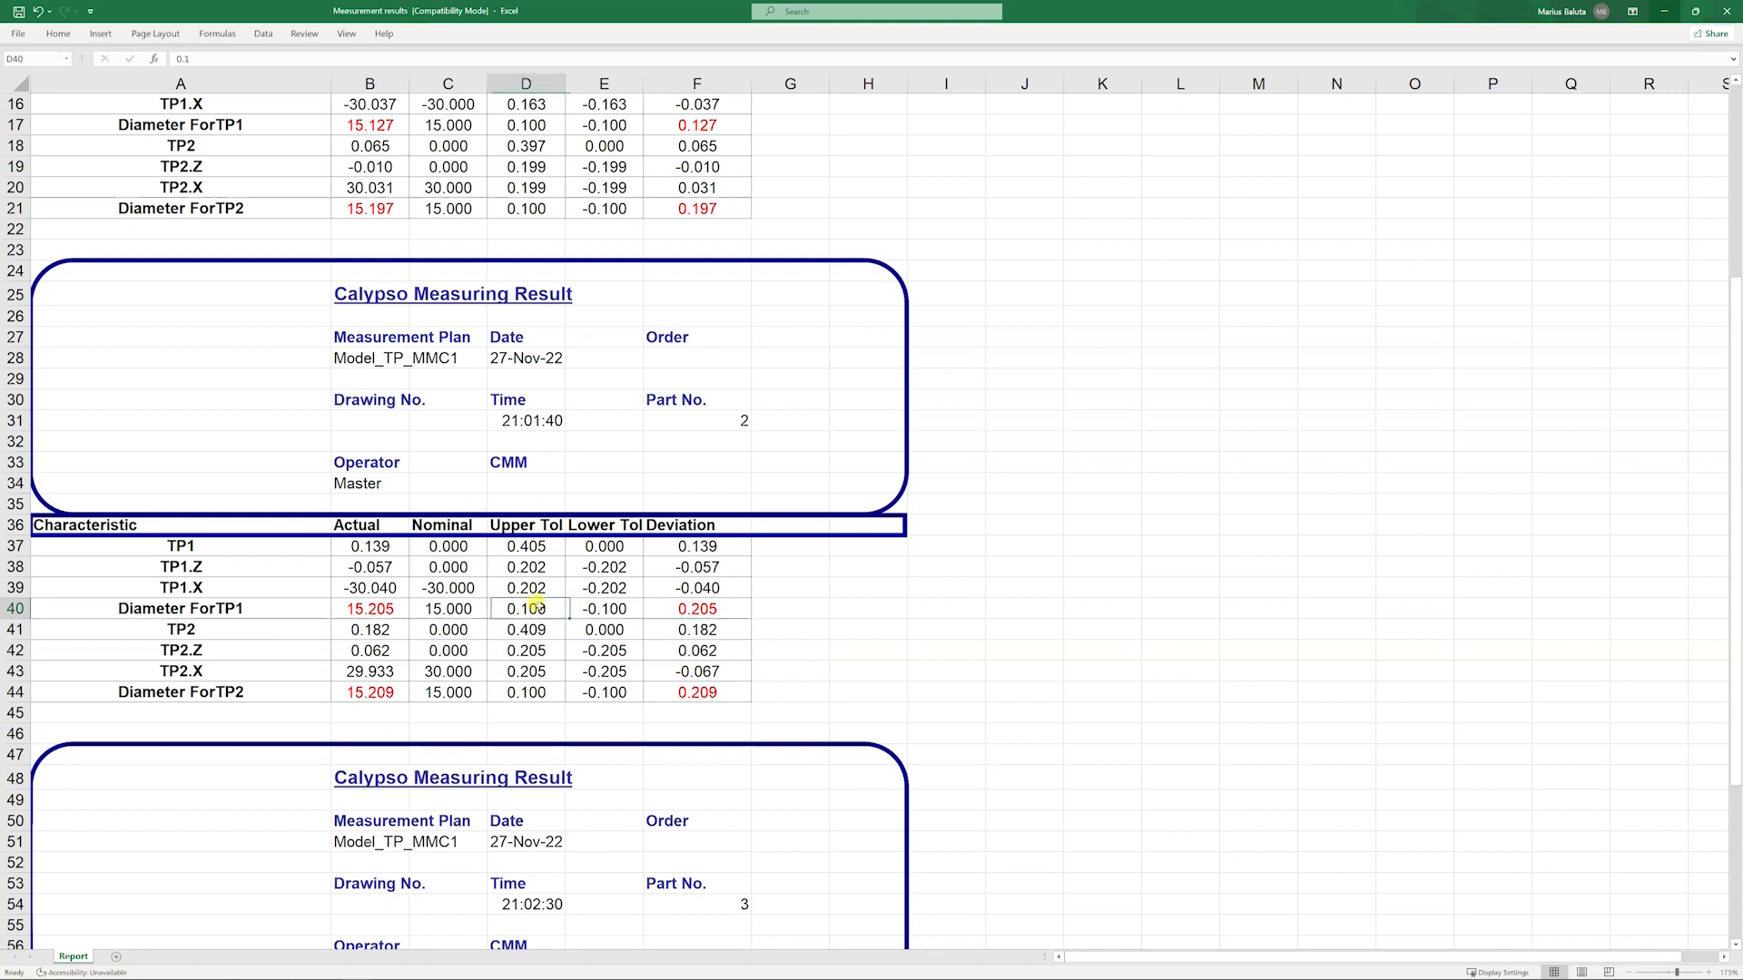
pyautogui.click(533, 548)
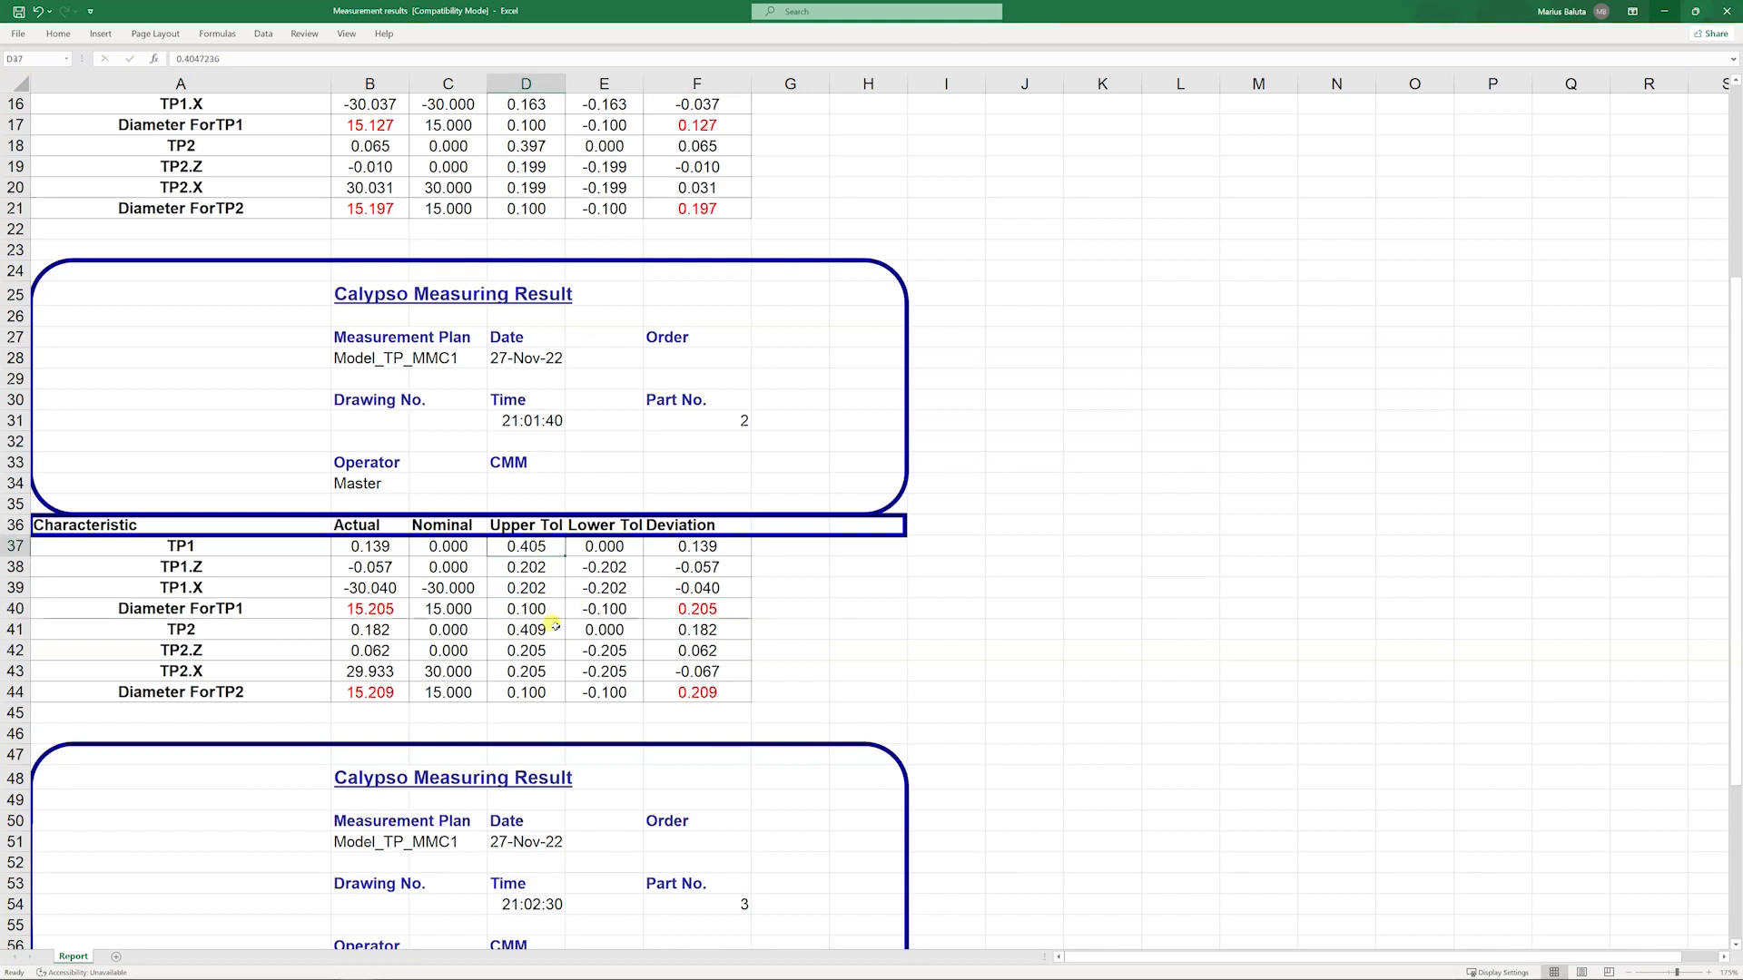
pyautogui.click(670, 673)
pyautogui.click(527, 628)
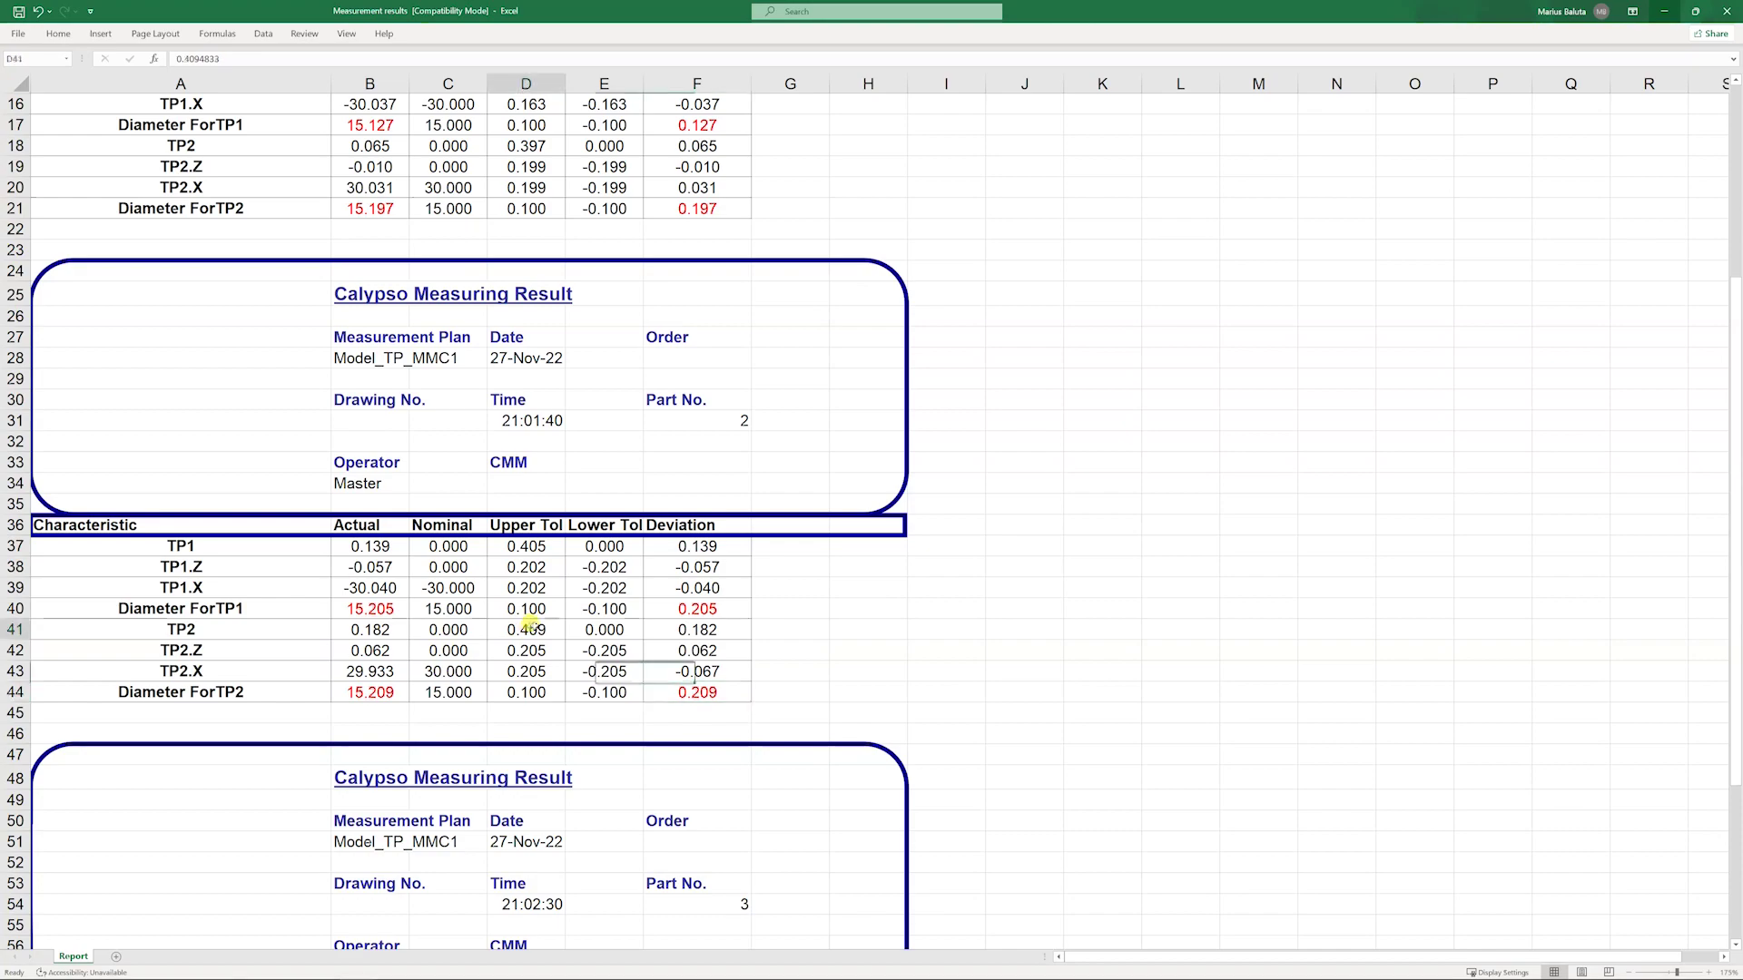
pyautogui.click(818, 663)
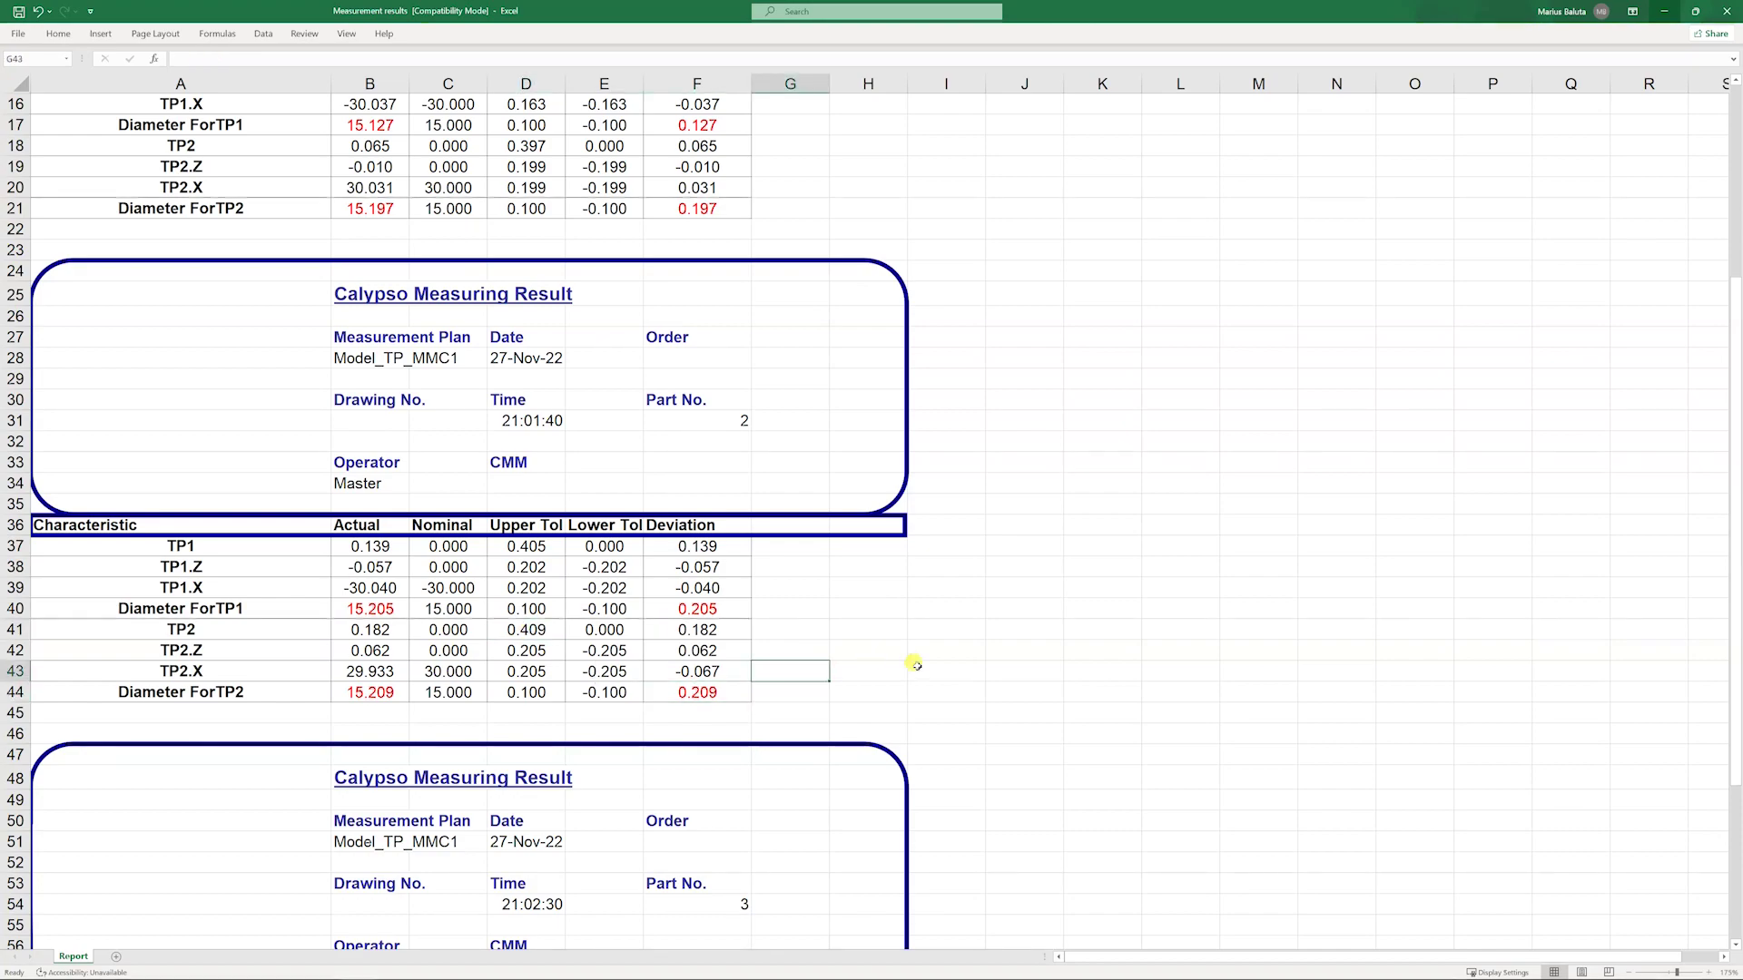
pyautogui.scroll(-2, 914, 661)
pyautogui.scroll(-3, 945, 657)
pyautogui.scroll(-2, 965, 672)
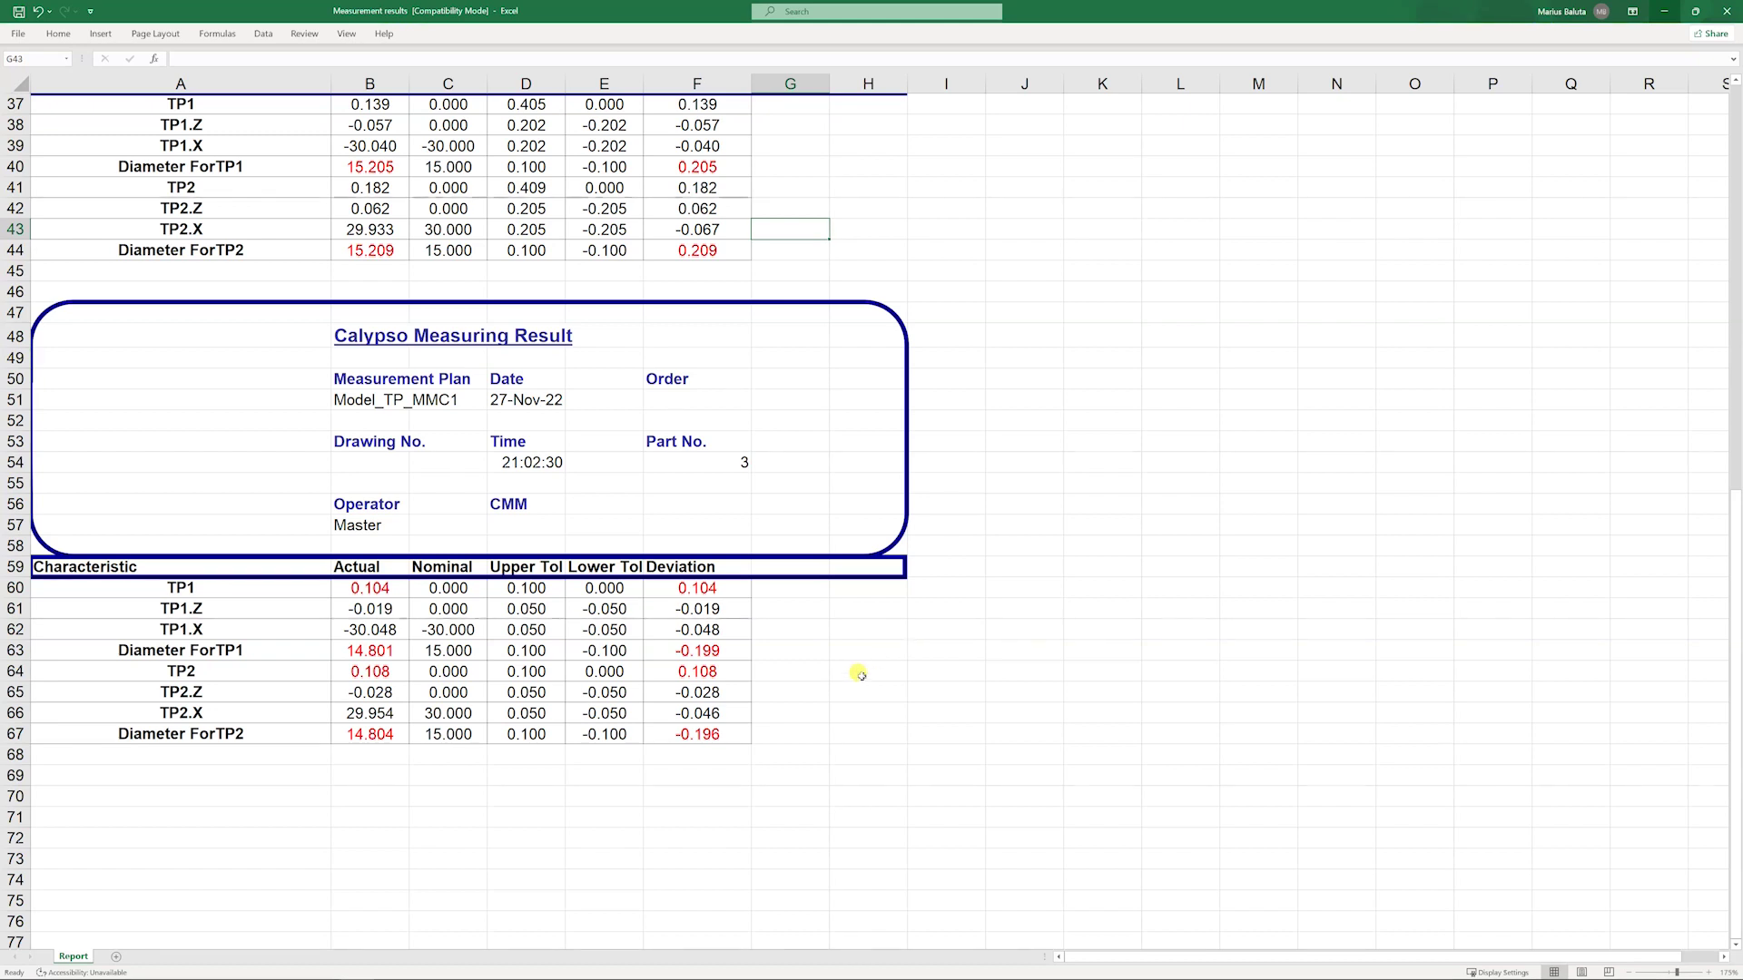
pyautogui.click(723, 651)
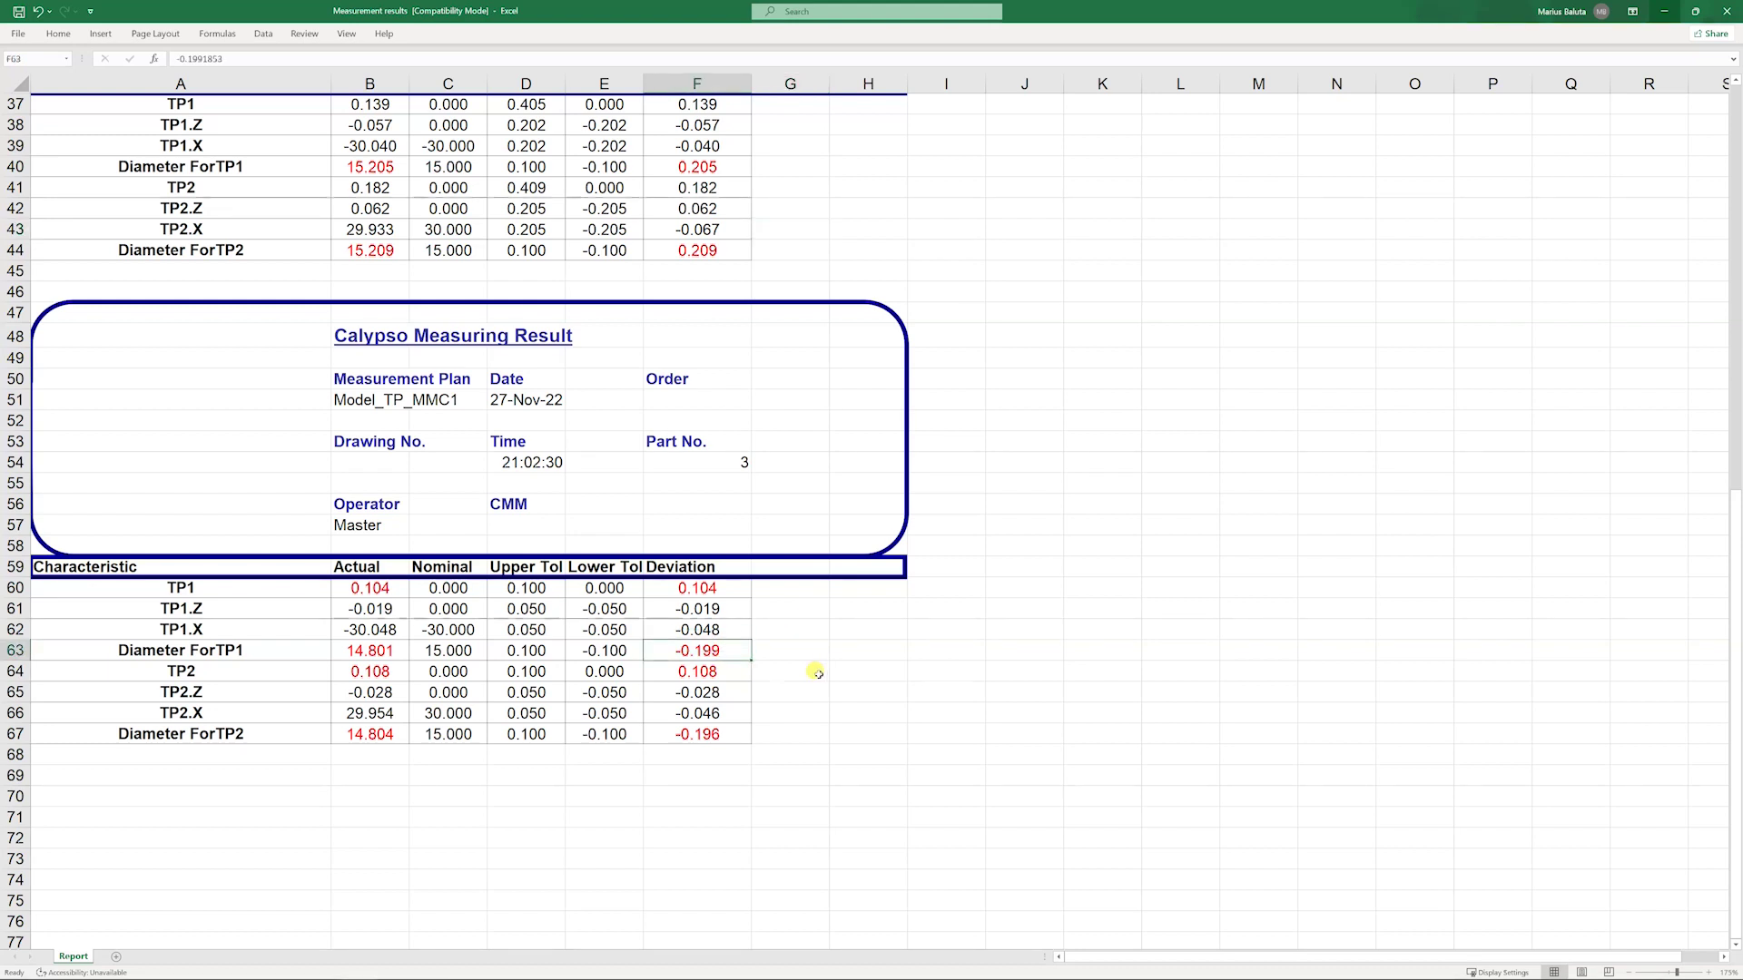
pyautogui.click(393, 653)
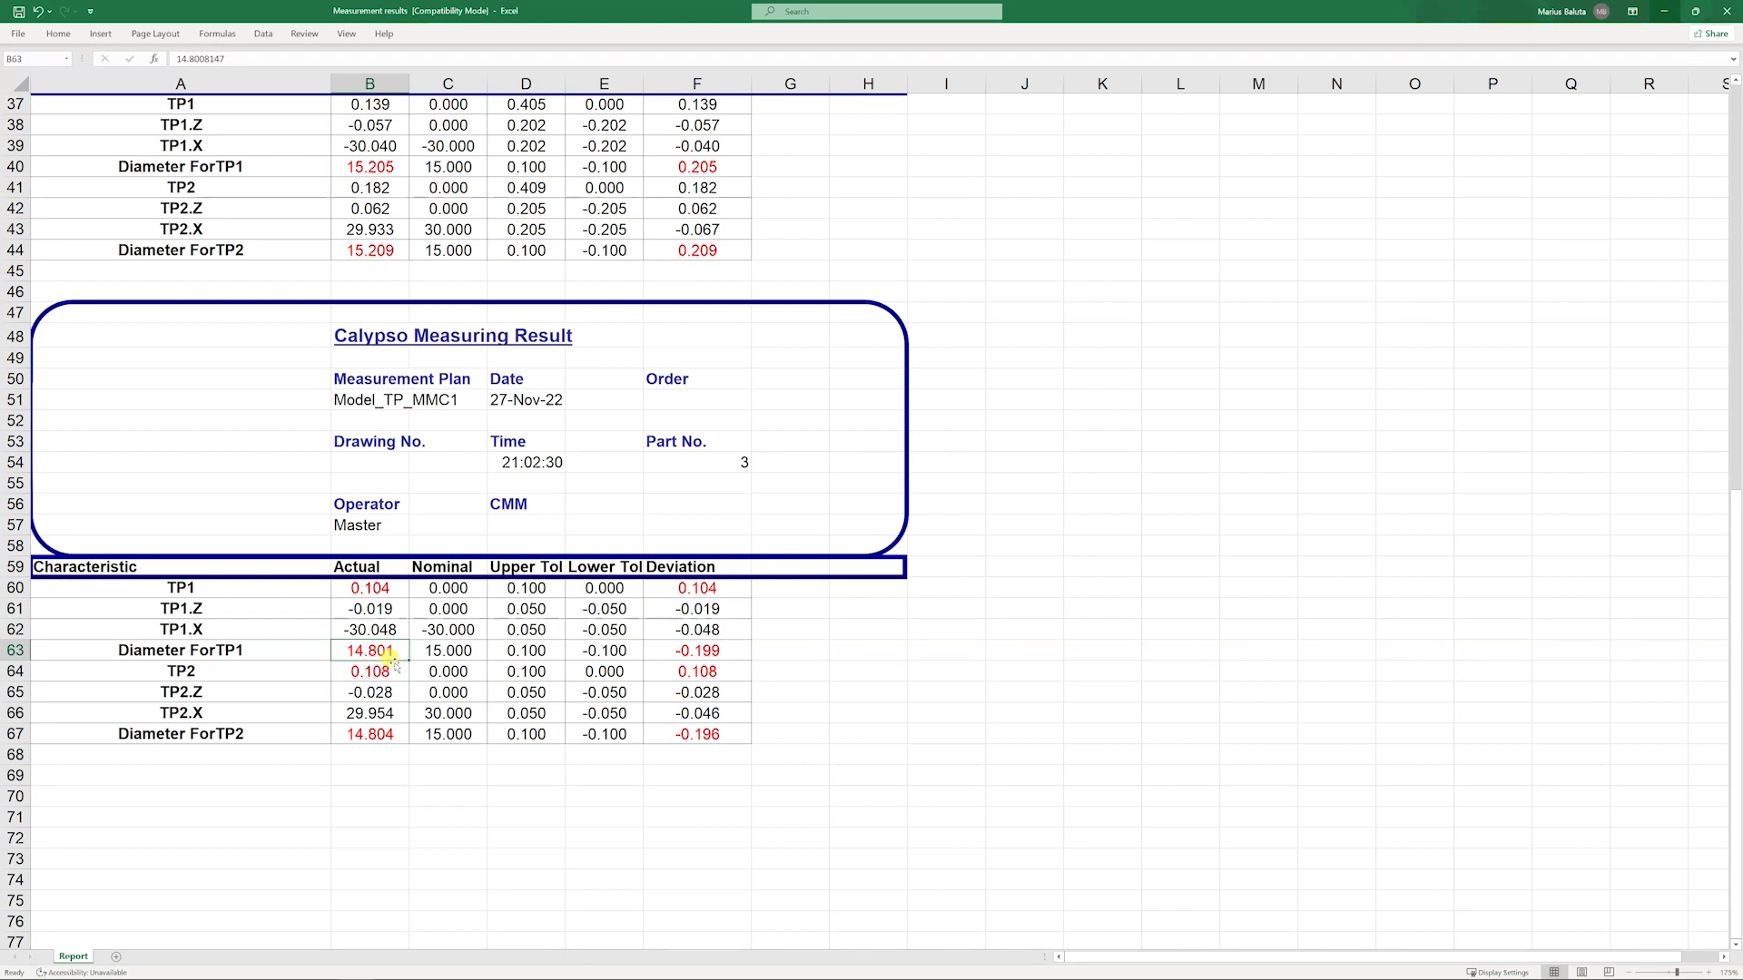
pyautogui.click(450, 651)
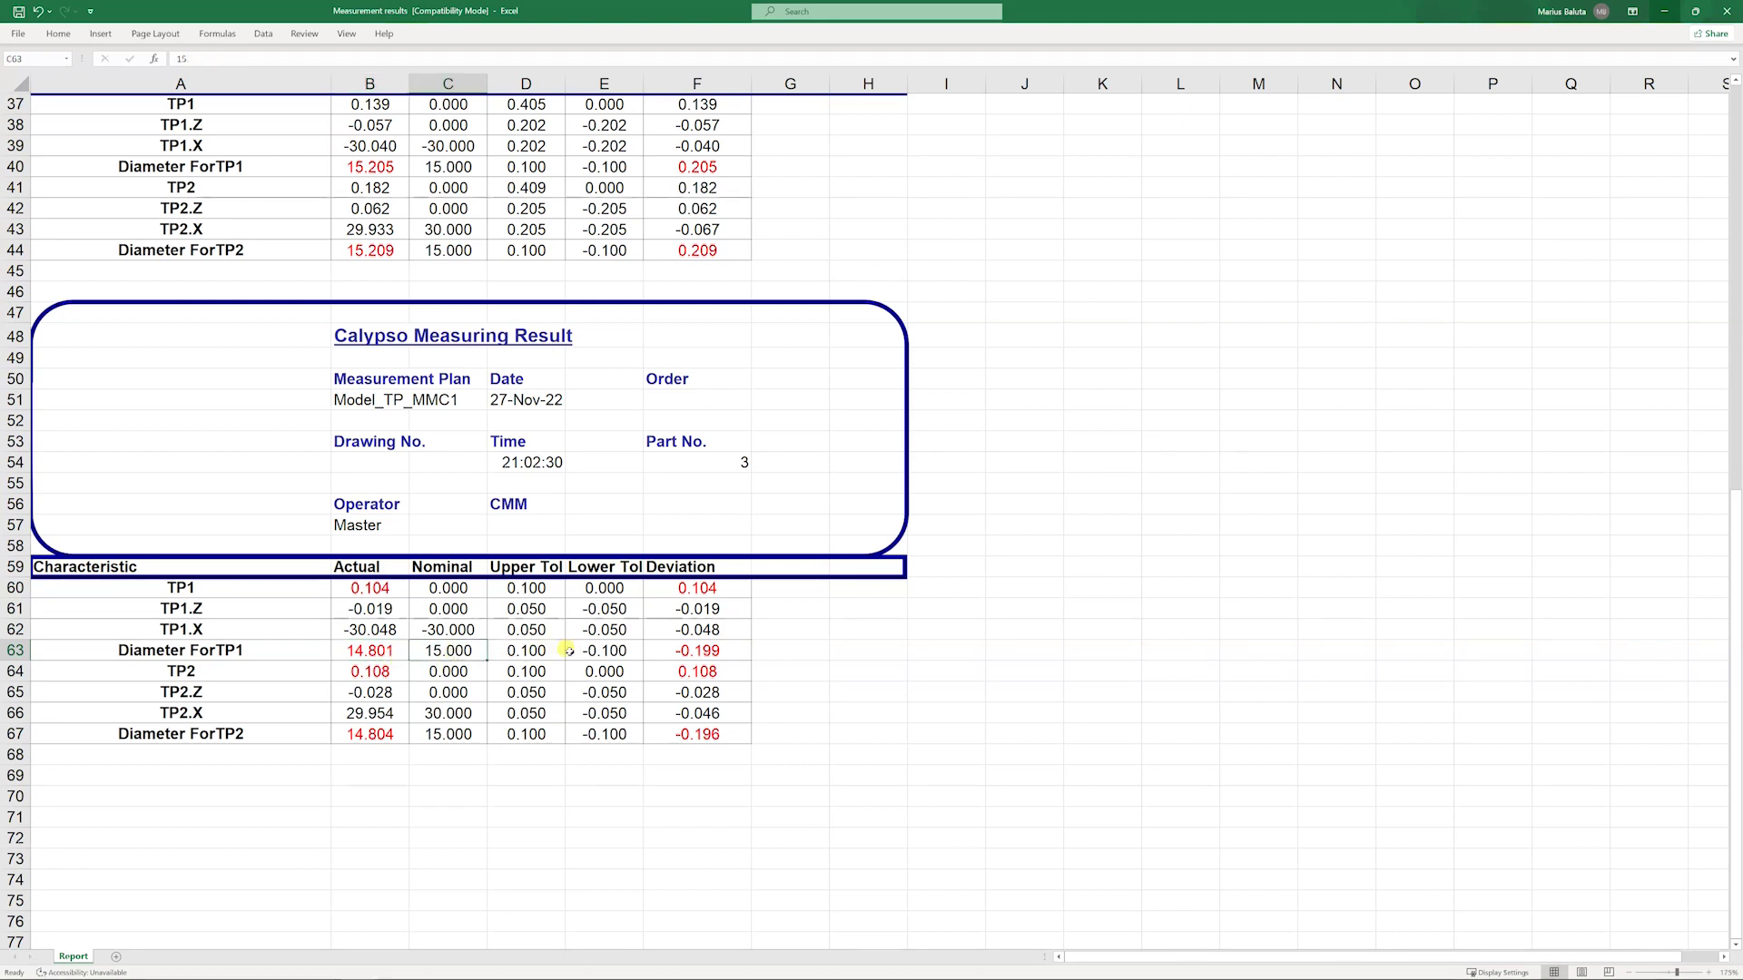
pyautogui.click(697, 651)
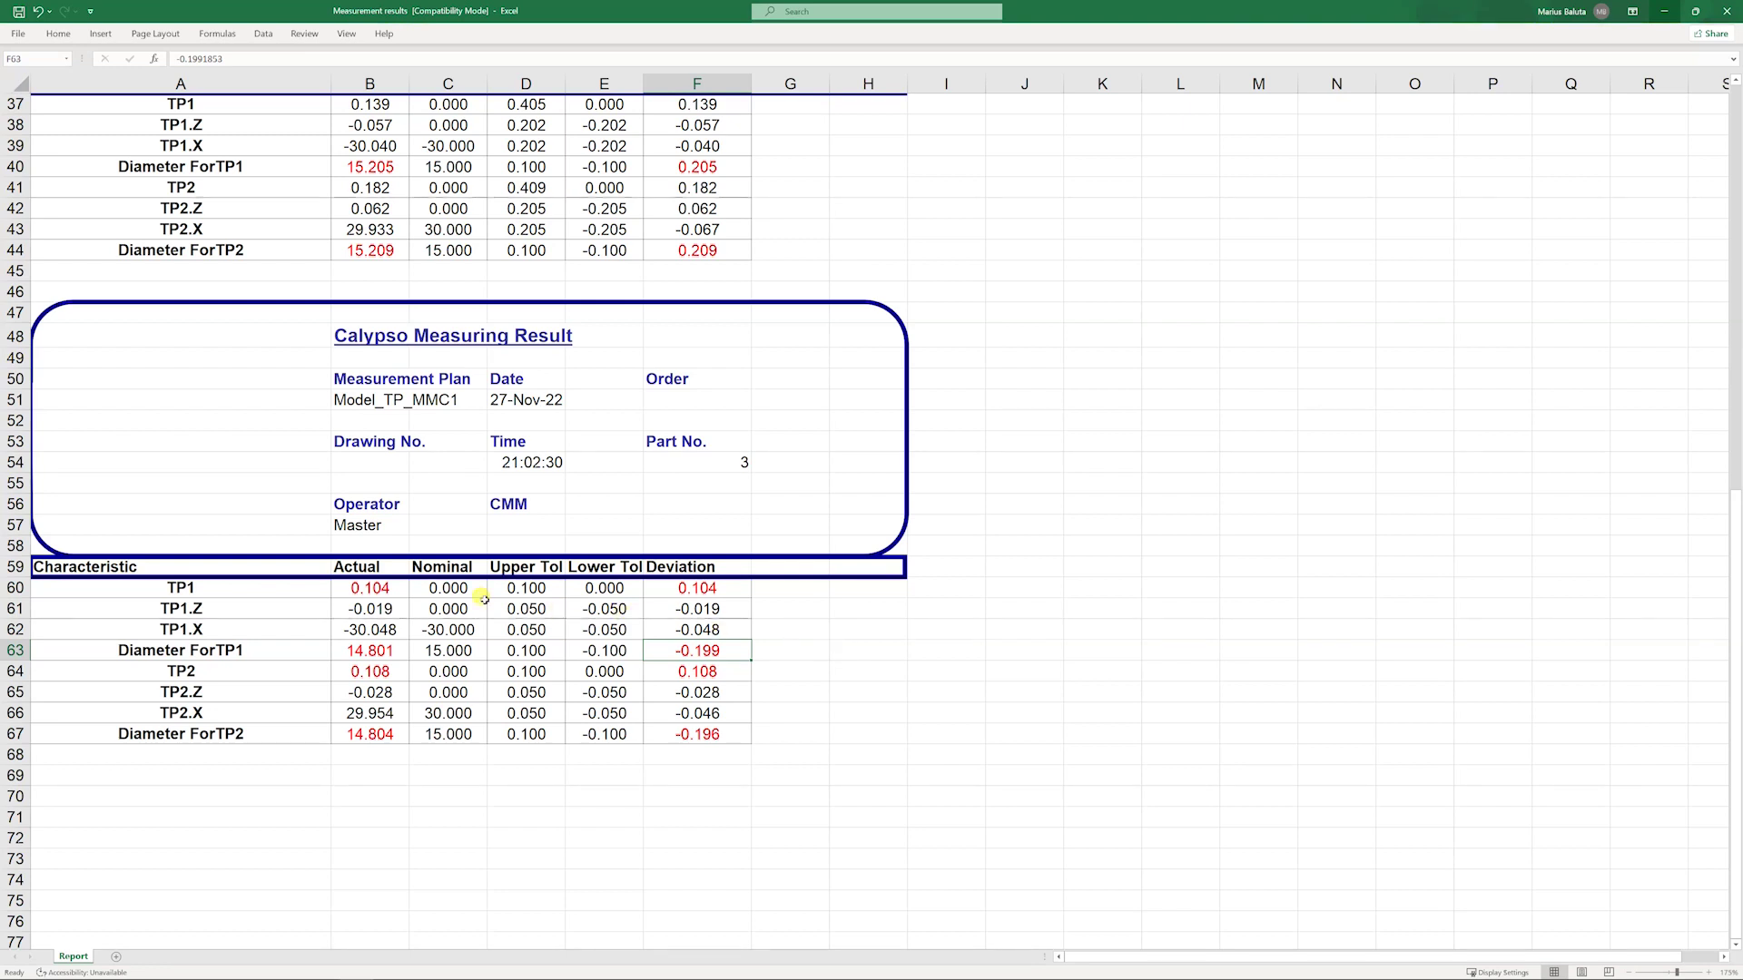
pyautogui.click(457, 591)
pyautogui.click(526, 590)
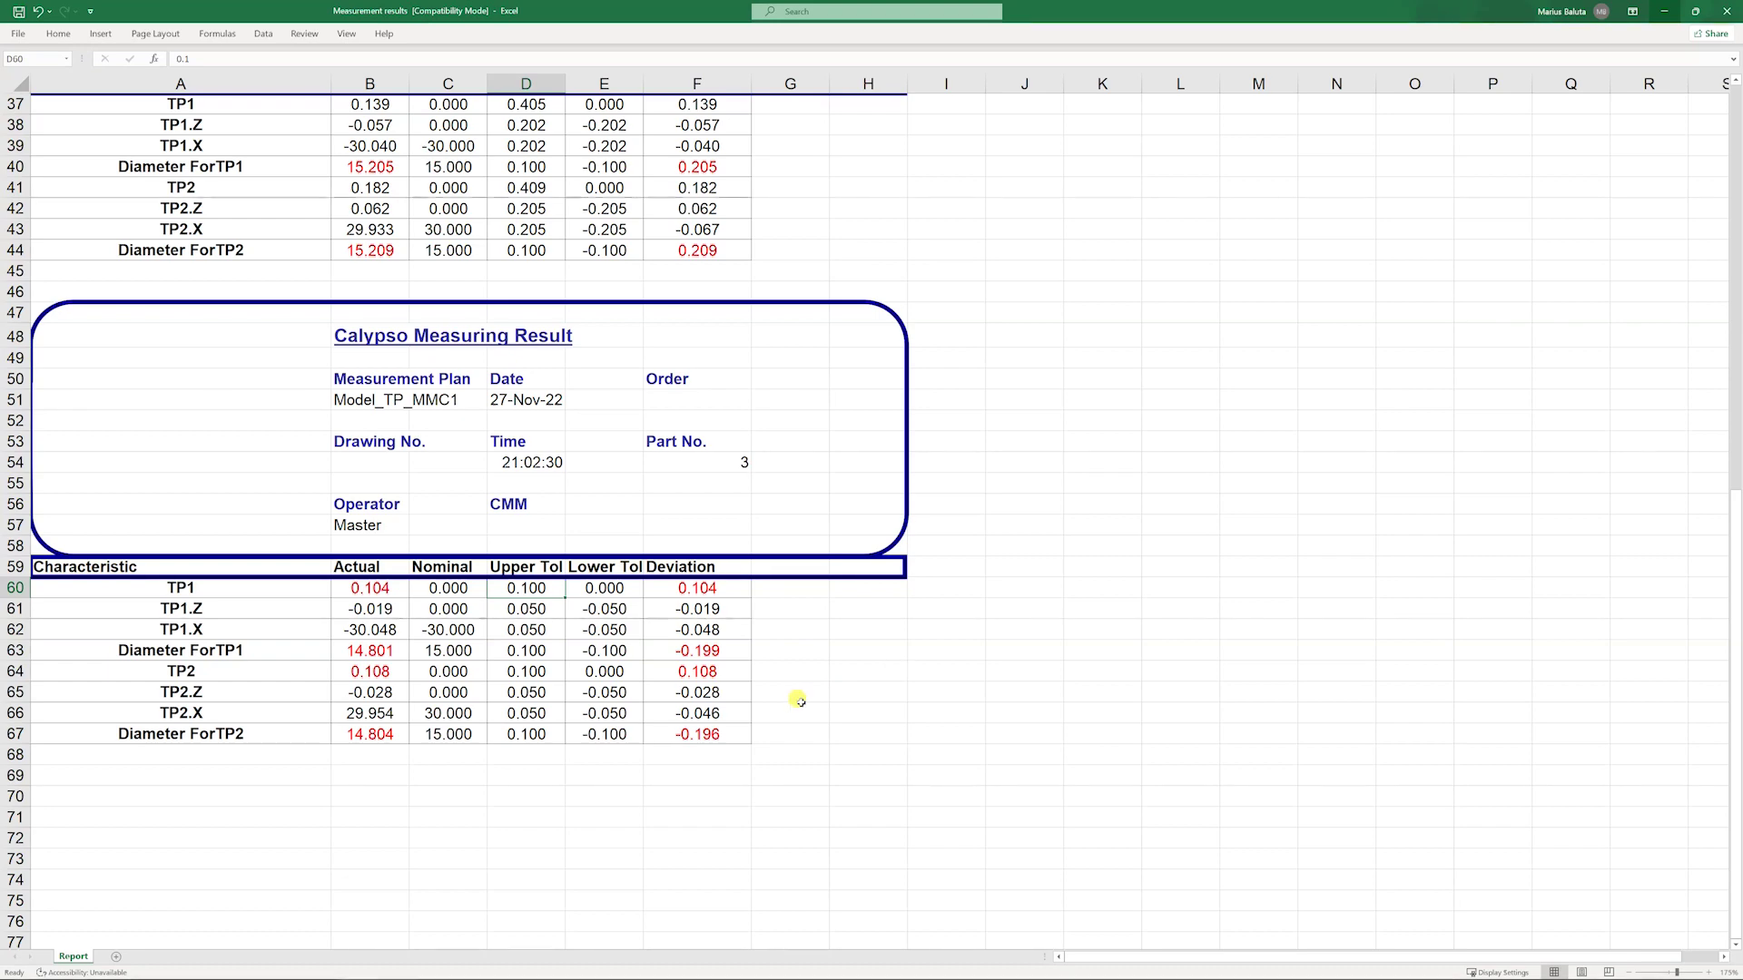
pyautogui.scroll(2, 799, 635)
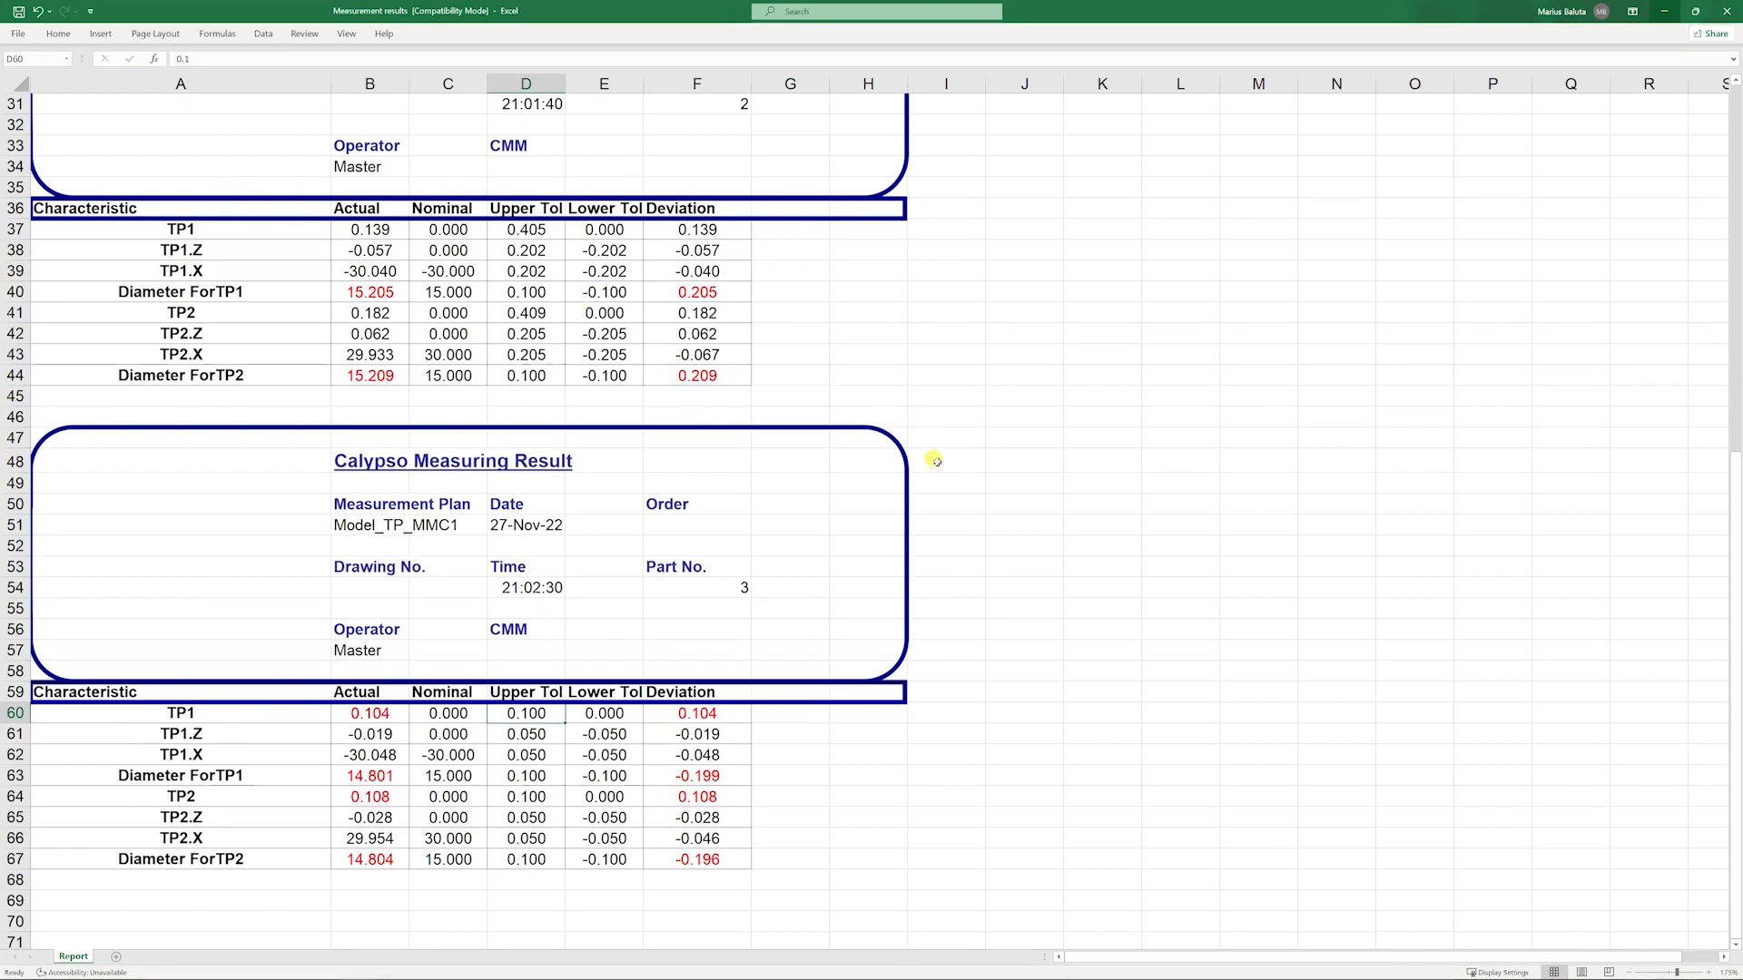
pyautogui.scroll(2, 938, 464)
pyautogui.scroll(1, 939, 465)
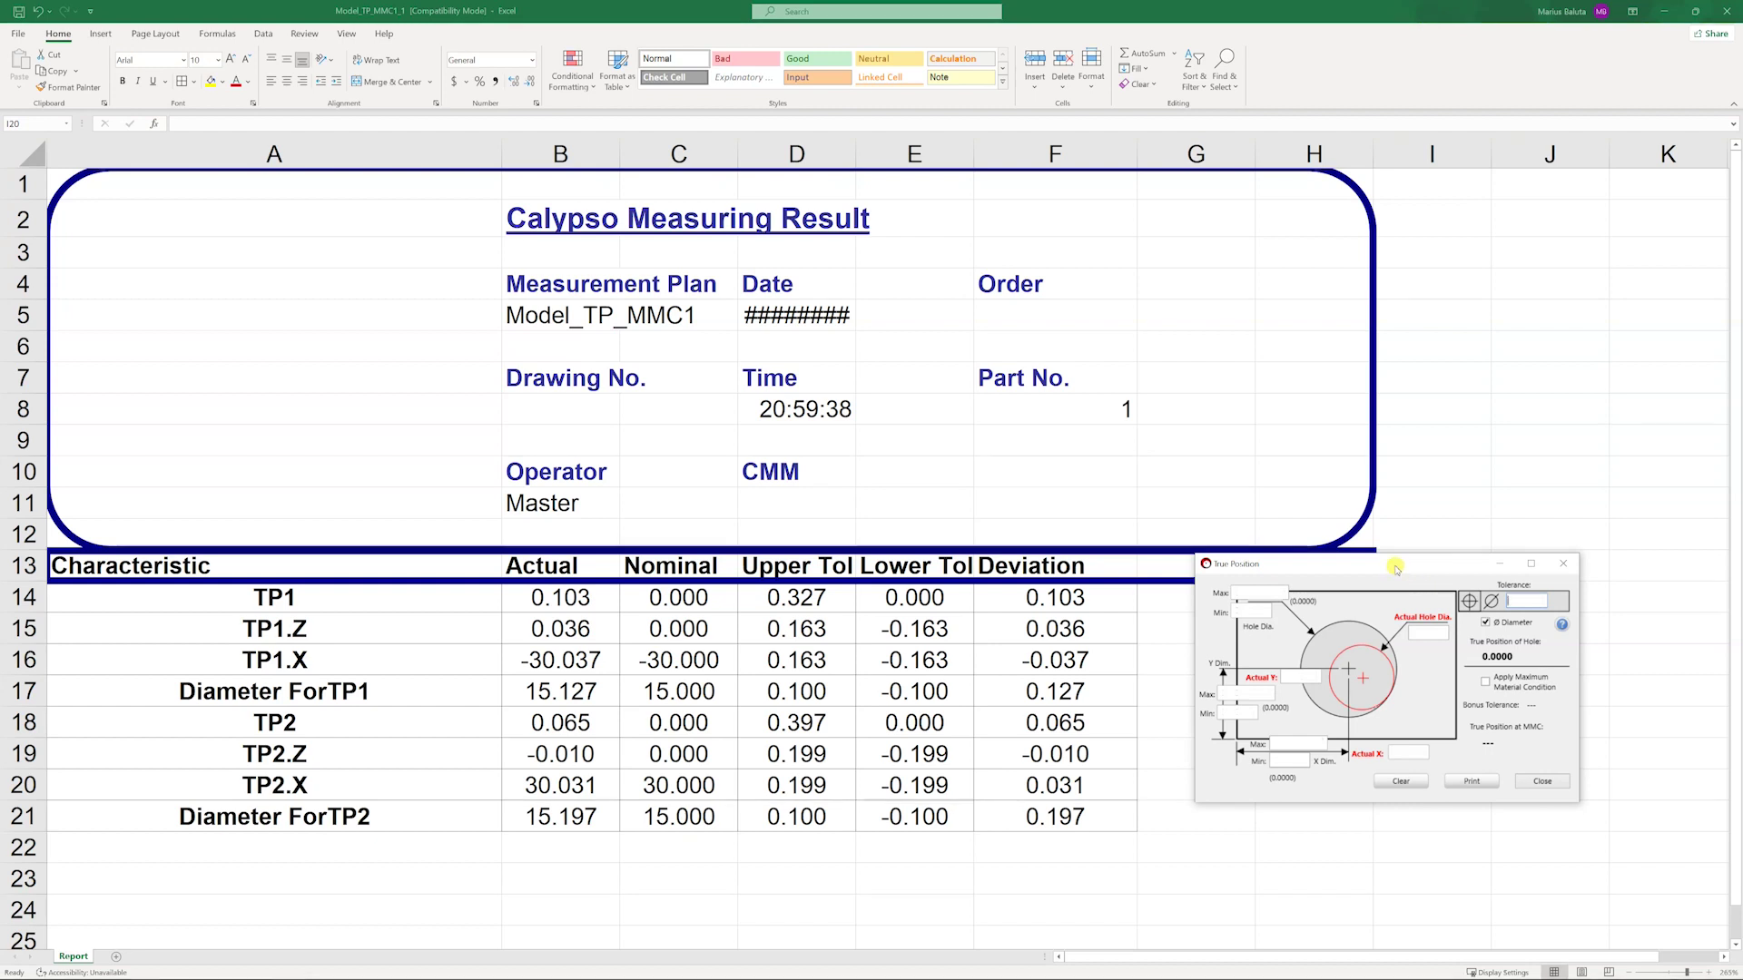
# Move the True Position calculator left beside part 1's results and select its Tolerance box
pyautogui.moveTo(1396, 569); pyautogui.dragTo(1387, 570)
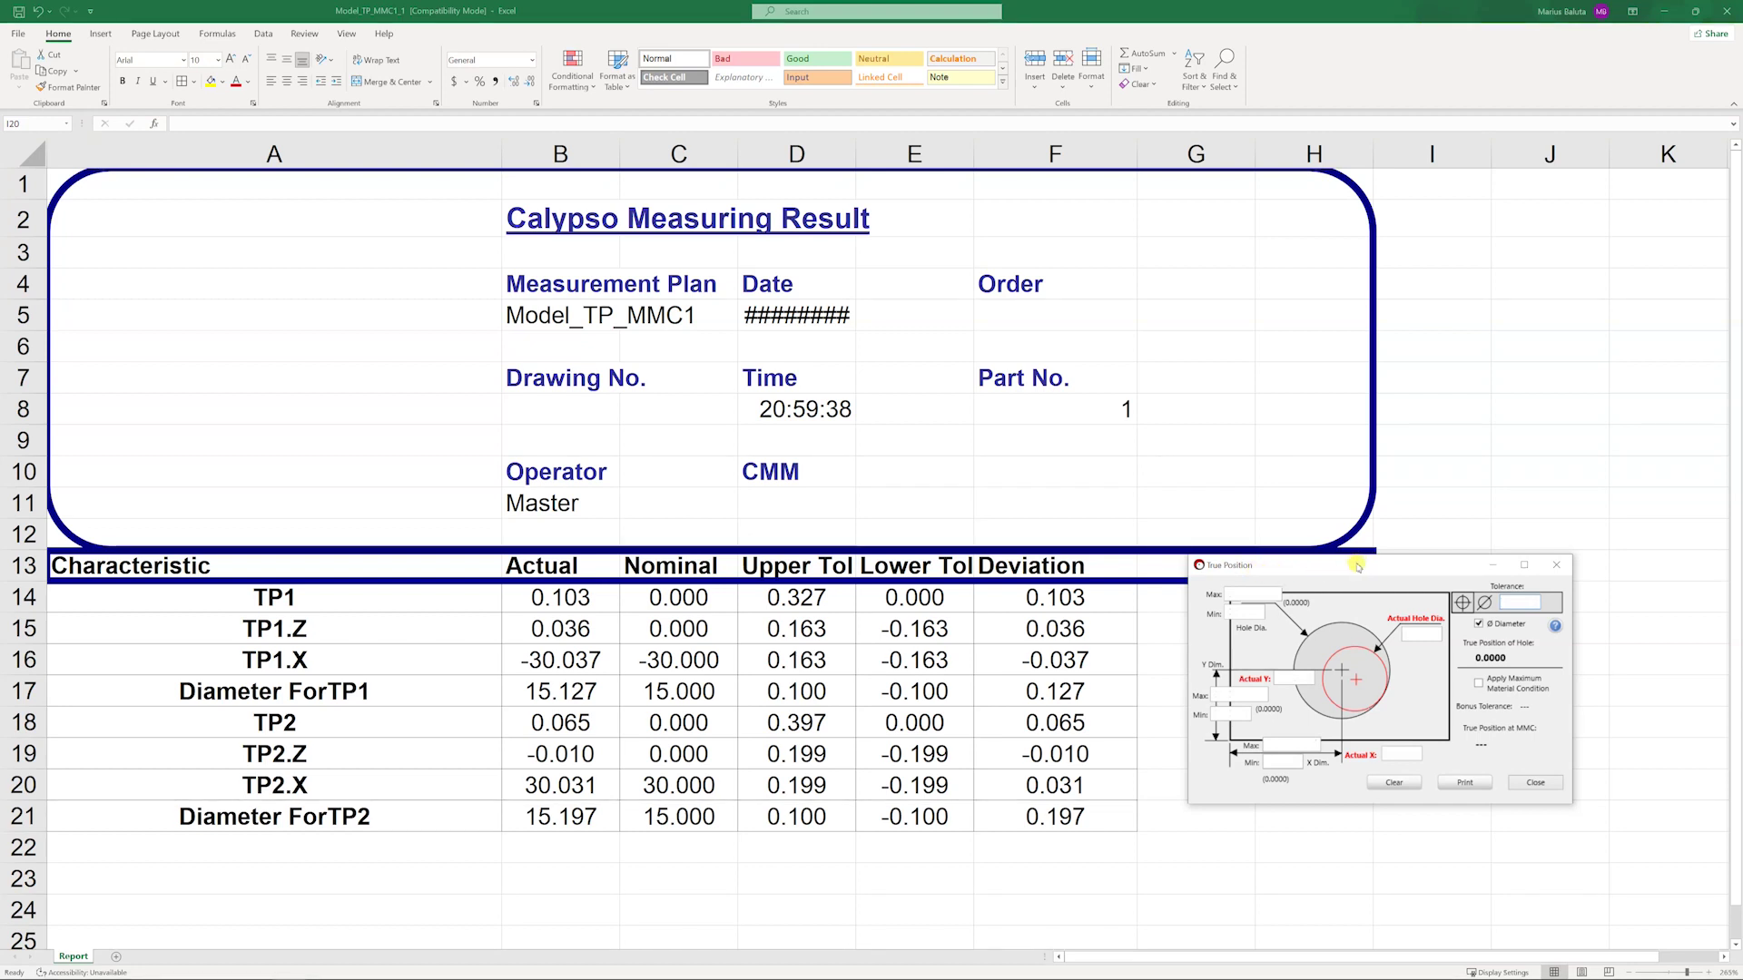
pyautogui.moveTo(1318, 568); pyautogui.dragTo(1285, 568)
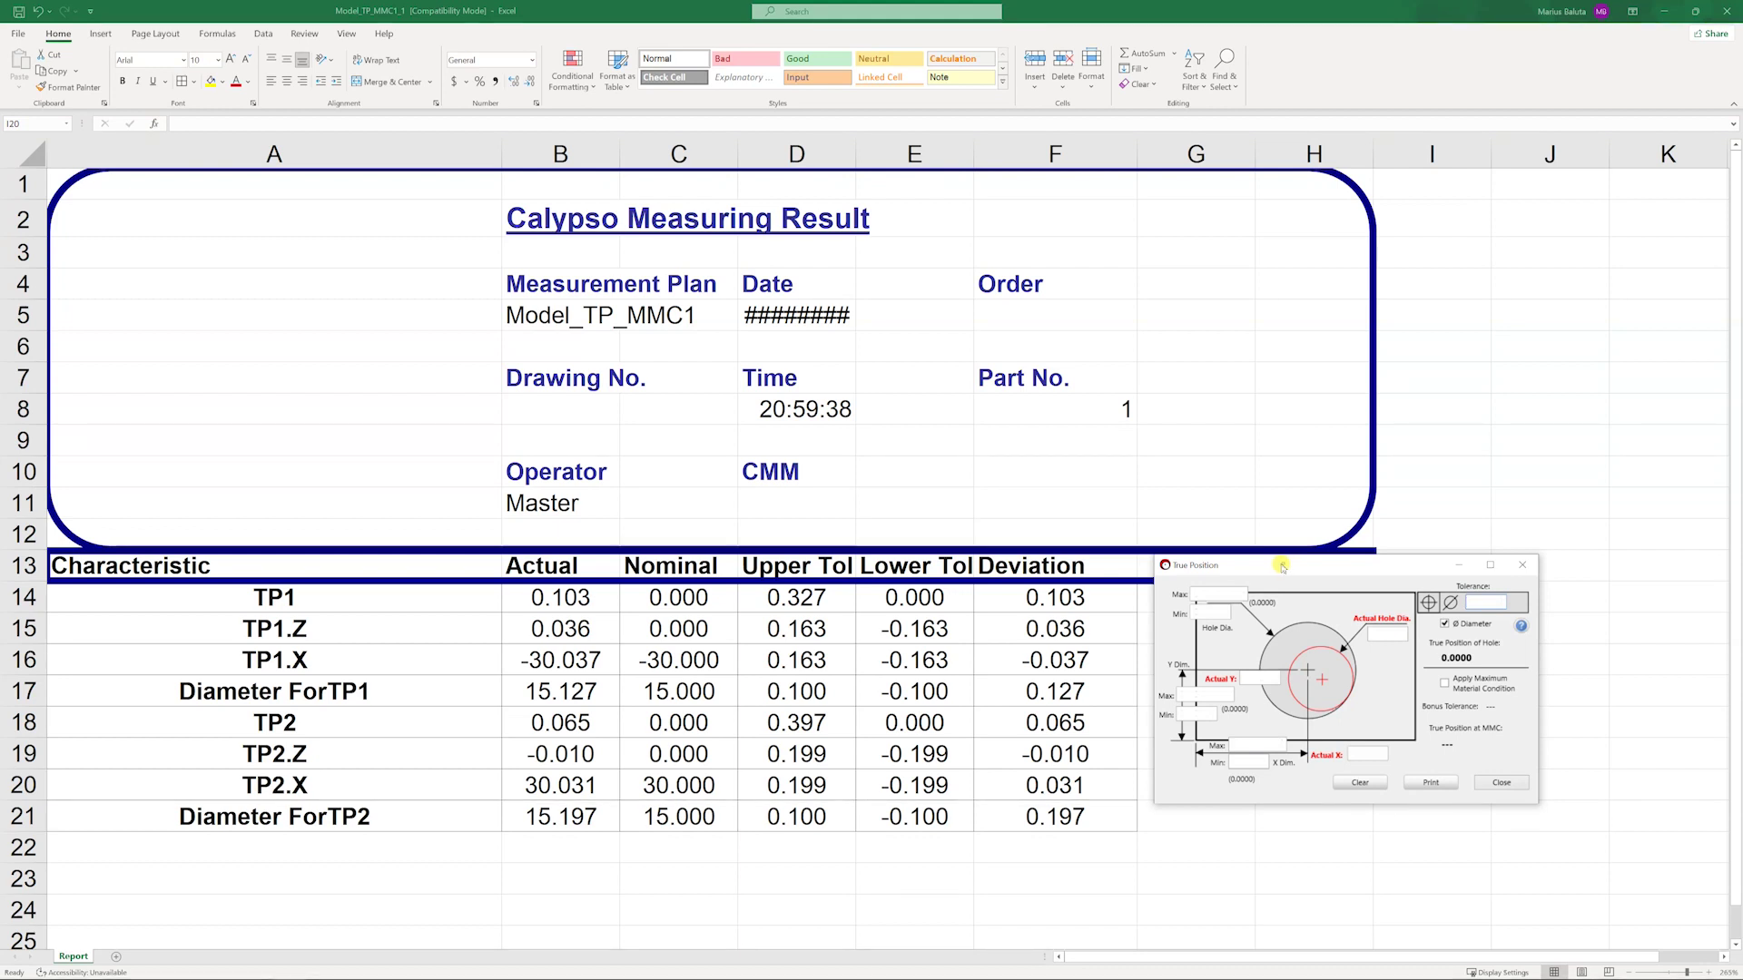
pyautogui.moveTo(1285, 566); pyautogui.dragTo(1265, 566)
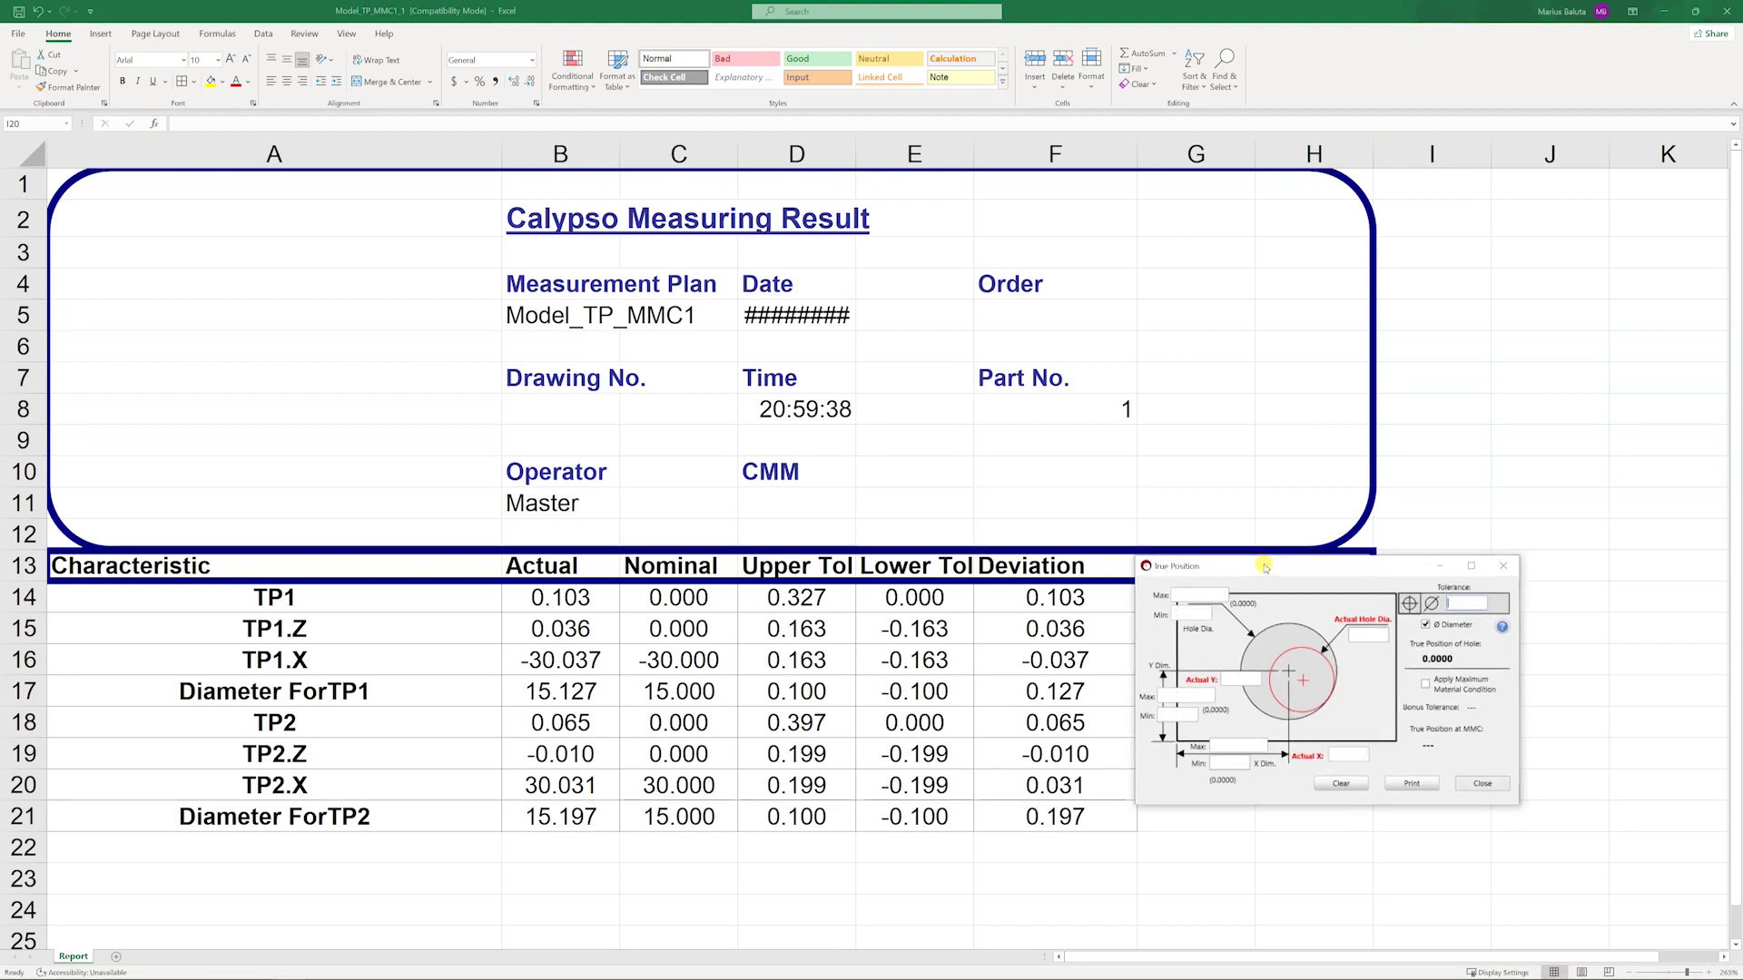
pyautogui.click(1459, 602)
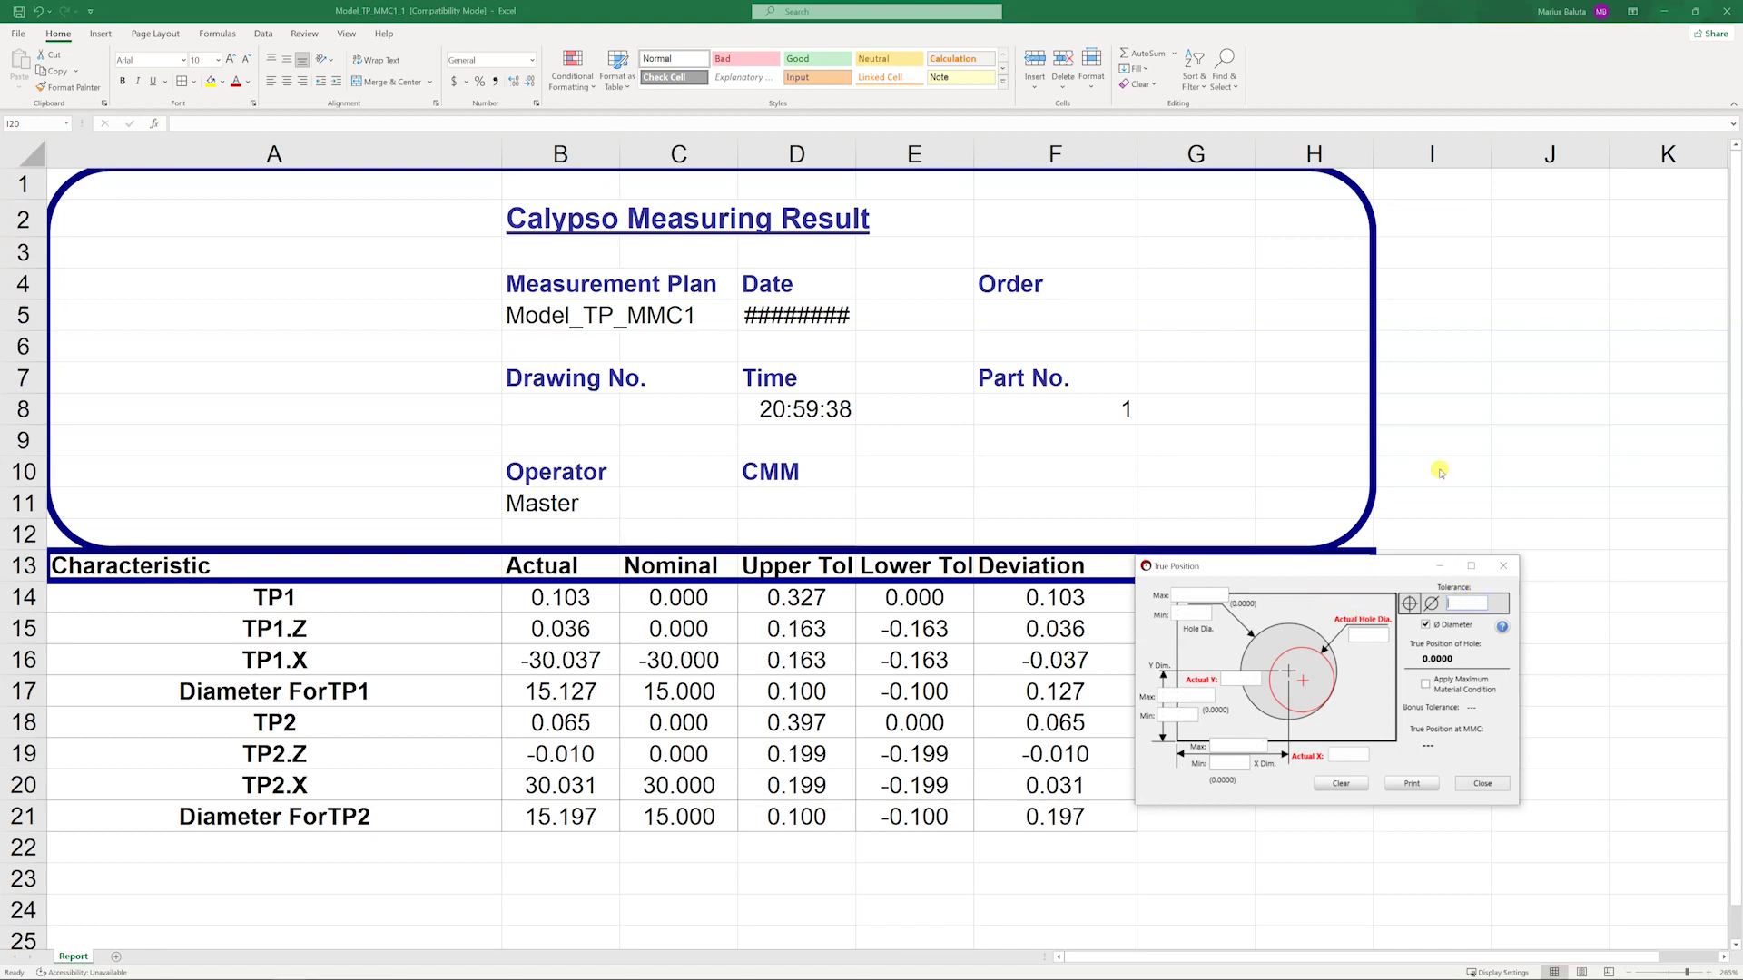
# Enter tolerance 0.1, actual hole diameter 15.127, and hole limits 15.1/14.9
pyautogui.write('0.1')
pyautogui.click(1368, 631)
pyautogui.write('15.')
pyautogui.write('1')
pyautogui.write('127')
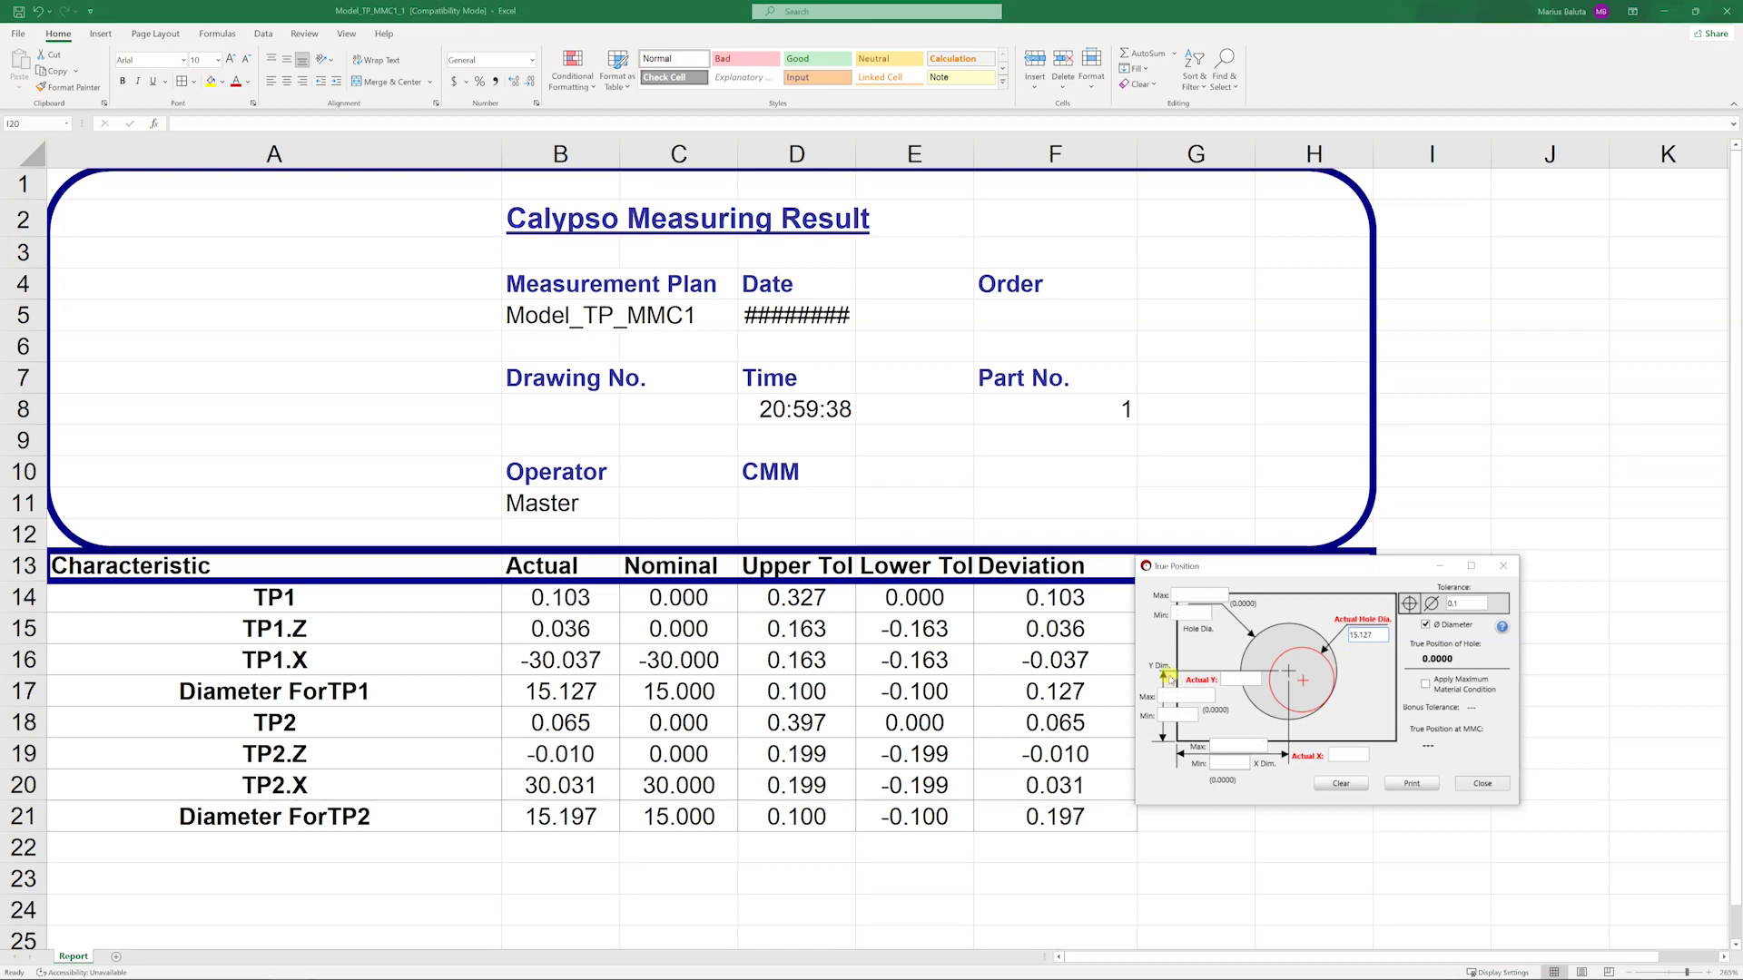
pyautogui.click(1216, 595)
pyautogui.write('1')
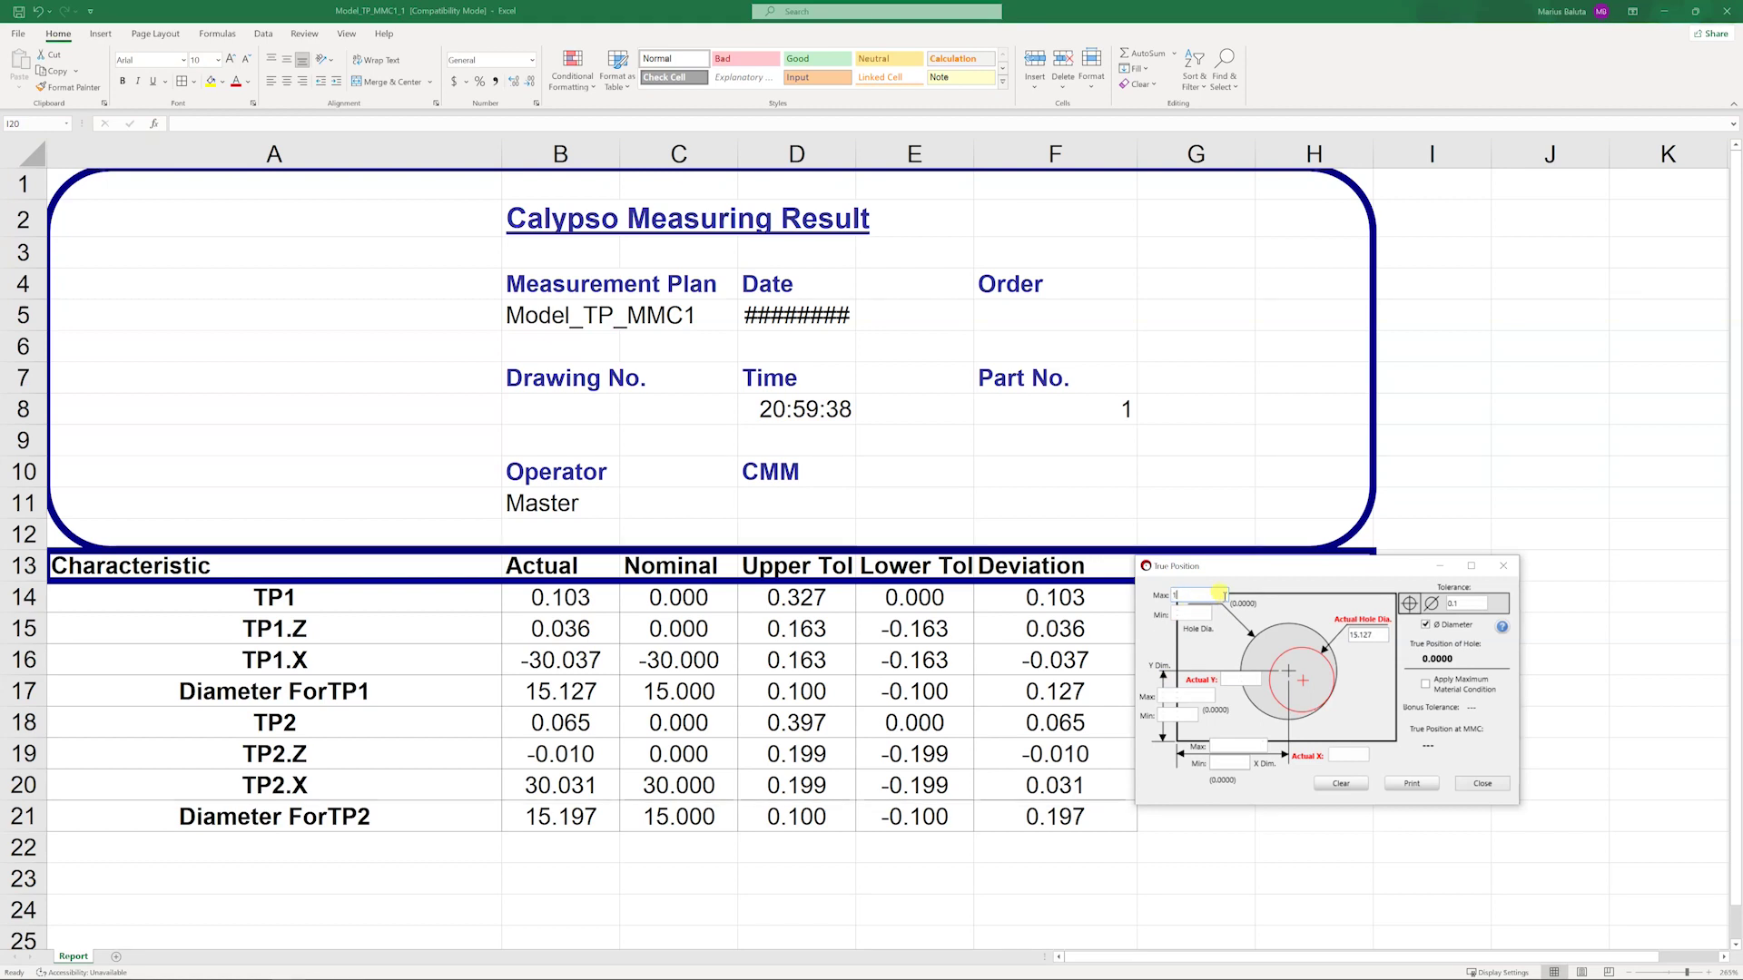
pyautogui.write('5.1')
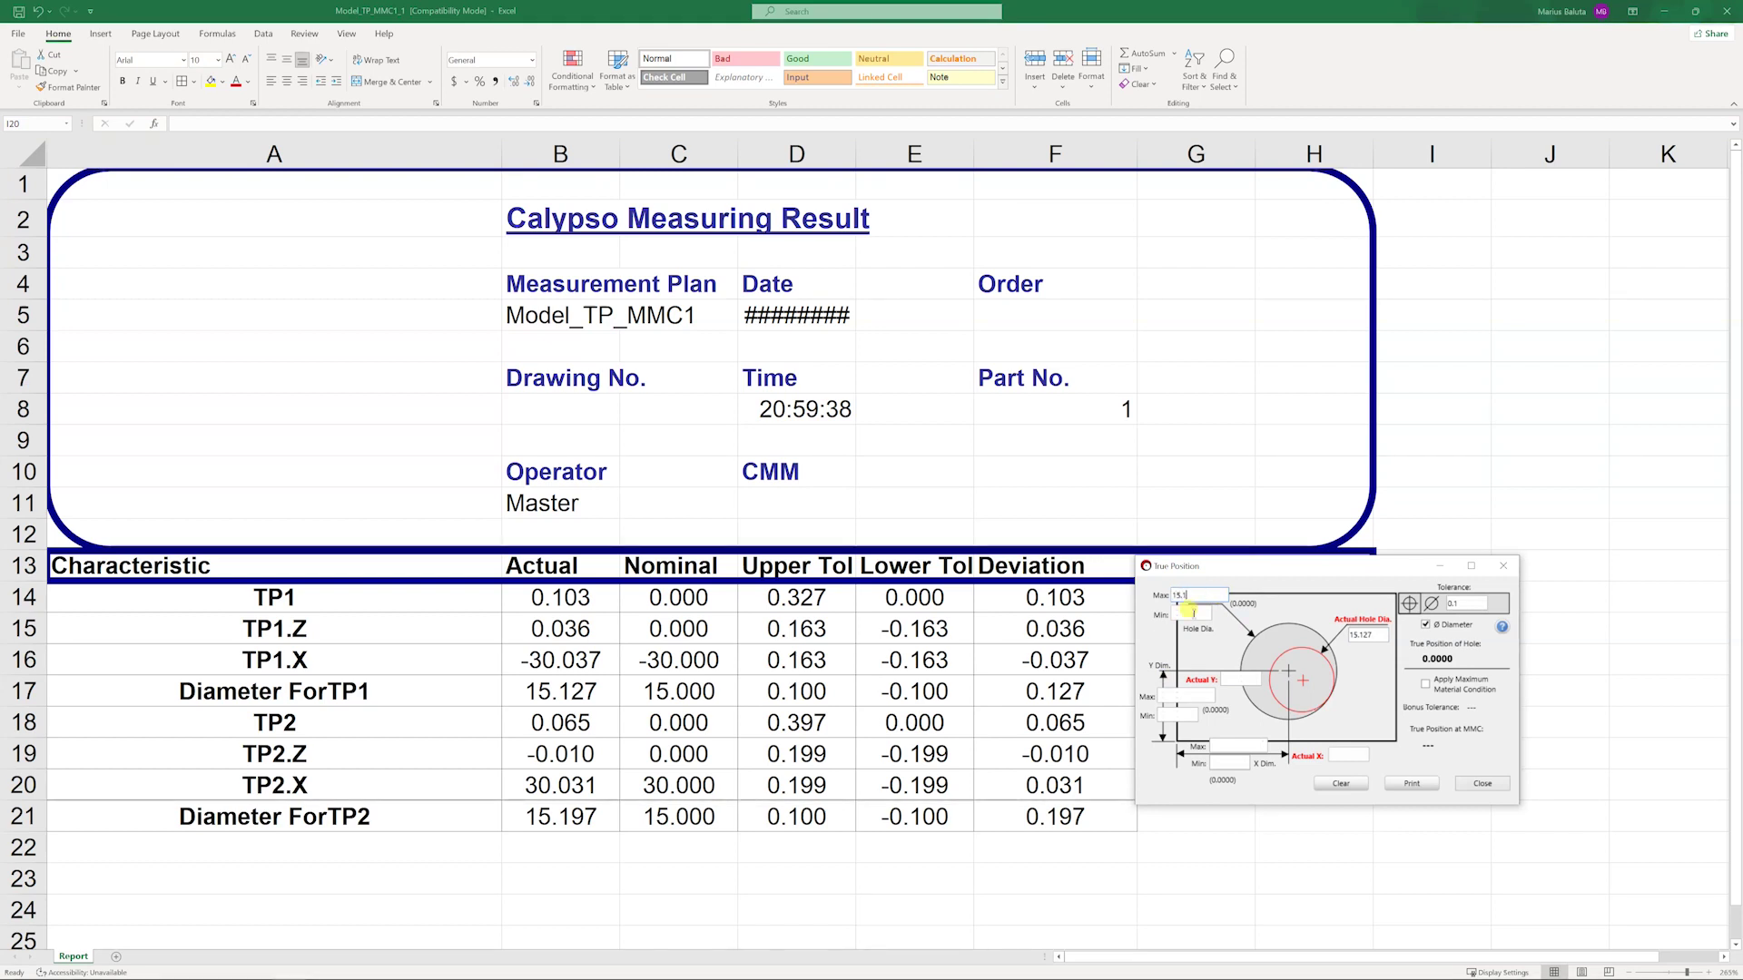
pyautogui.click(1184, 613)
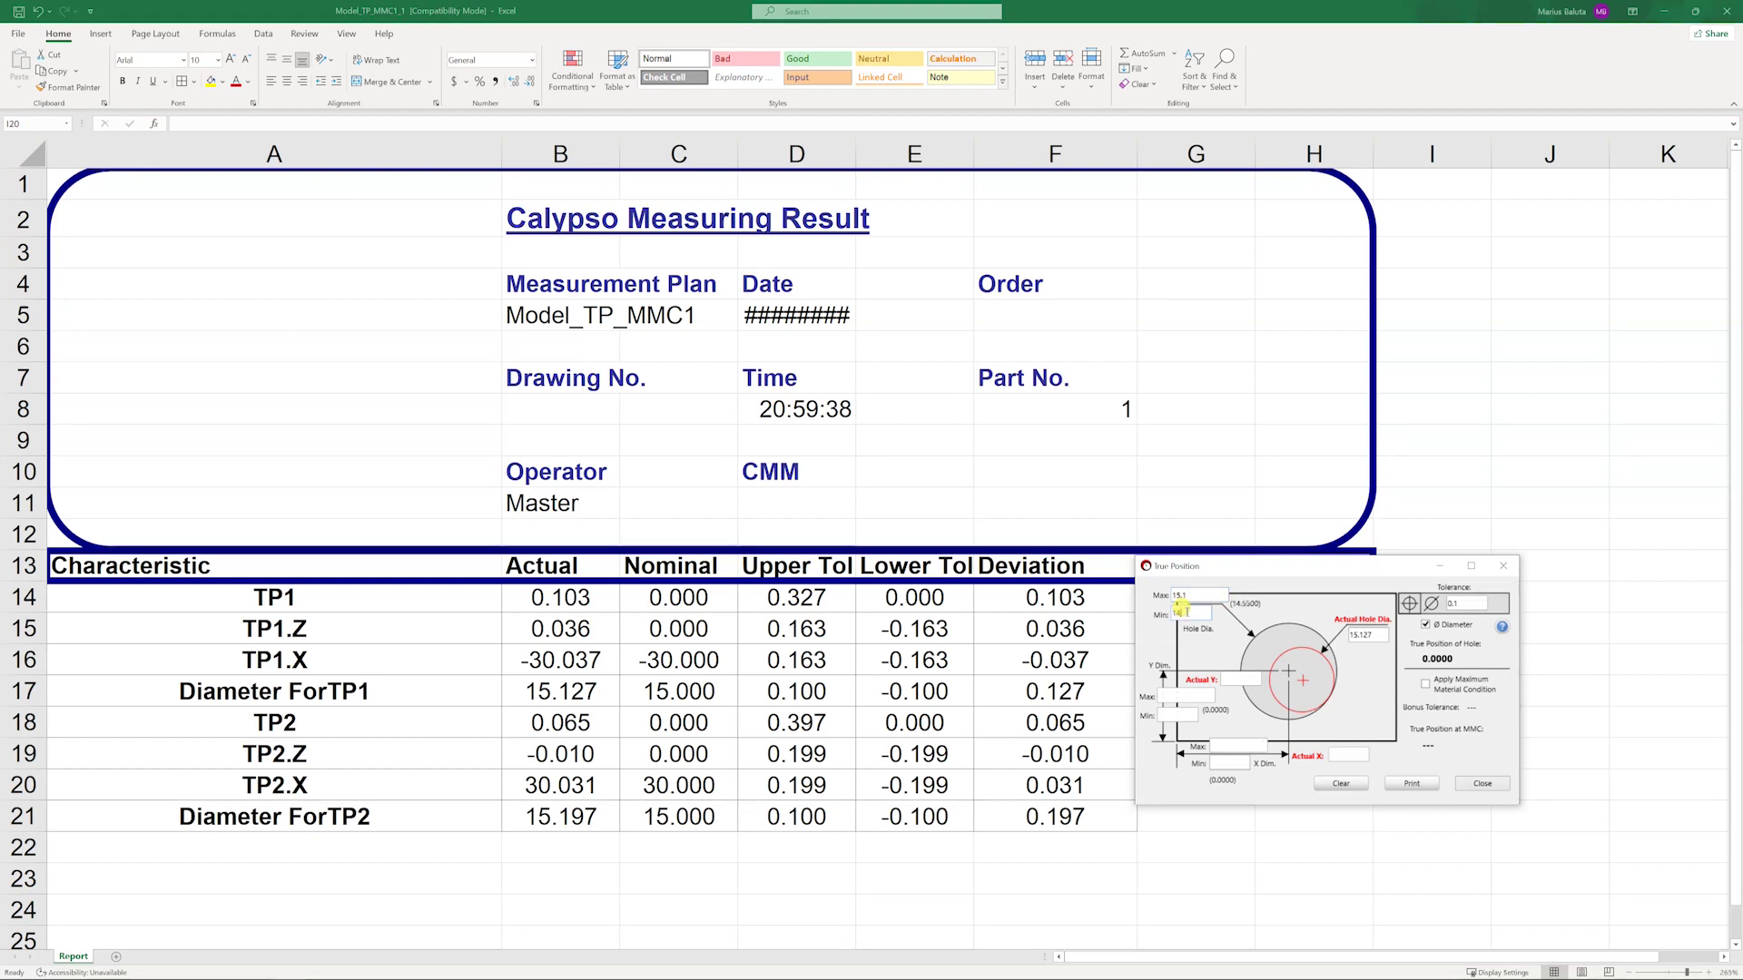
pyautogui.write('14.9')
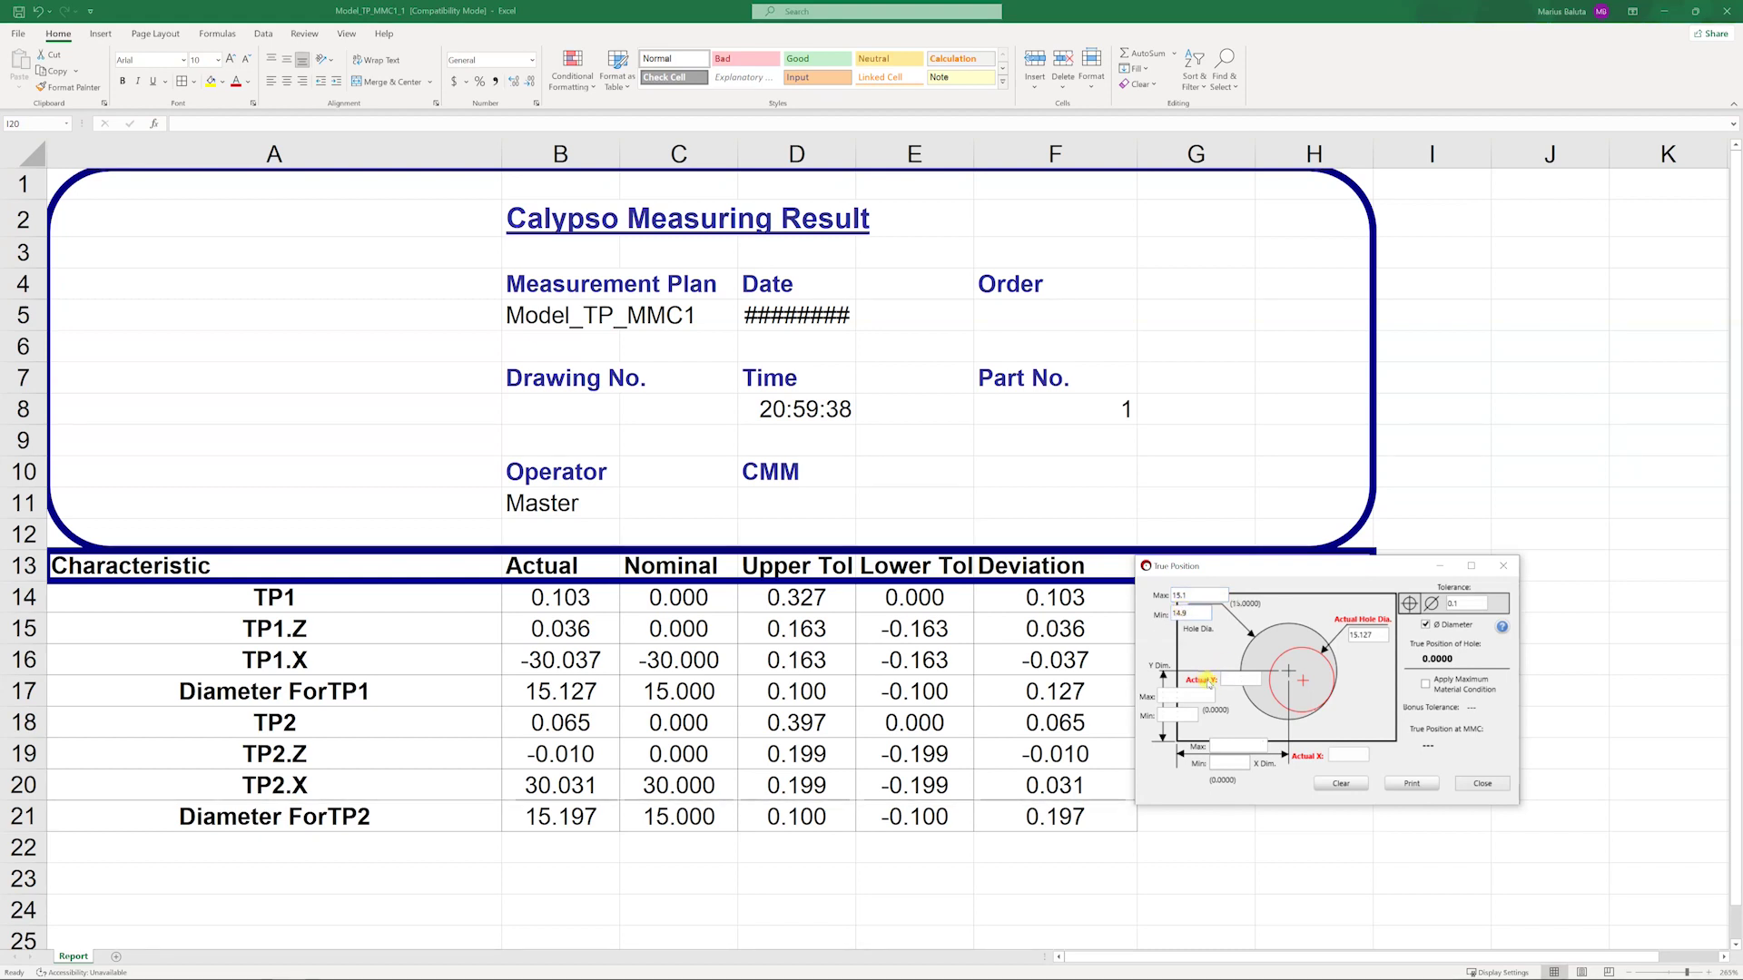
# Enter actual Y 0.036 with Y limits 0.05 and -0.05
pyautogui.click(1221, 679)
pyautogui.write('0.036')
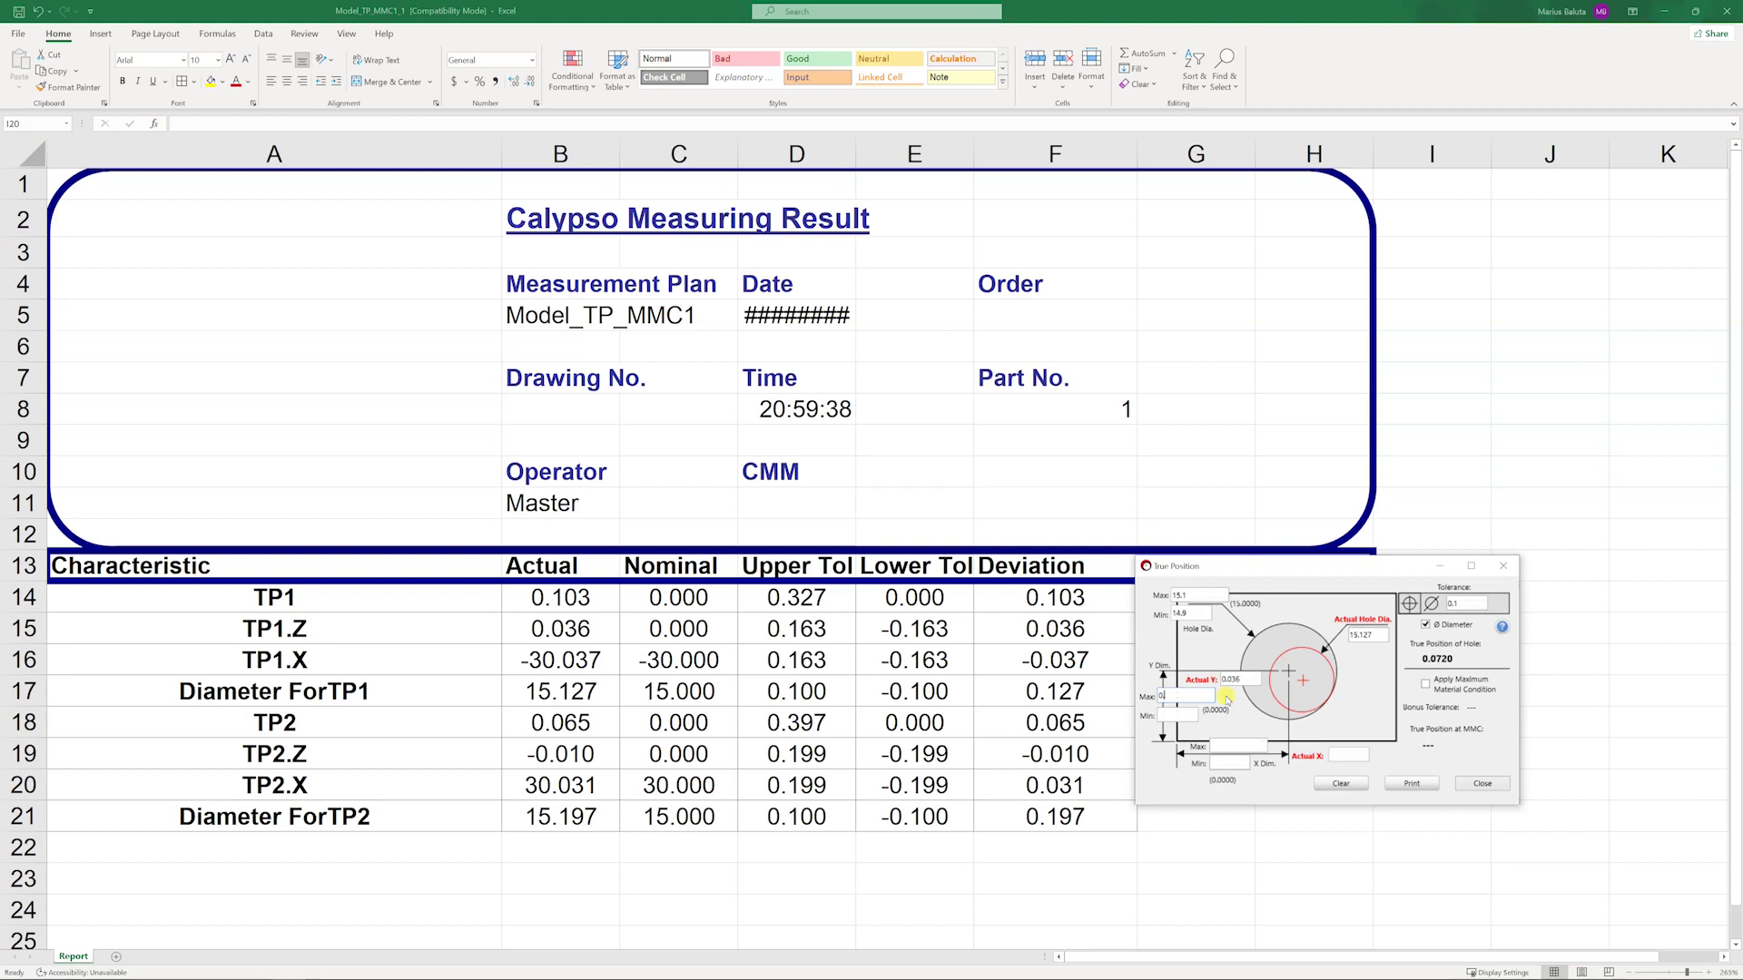
pyautogui.write('0')
pyautogui.write('5')
pyautogui.click(1177, 713)
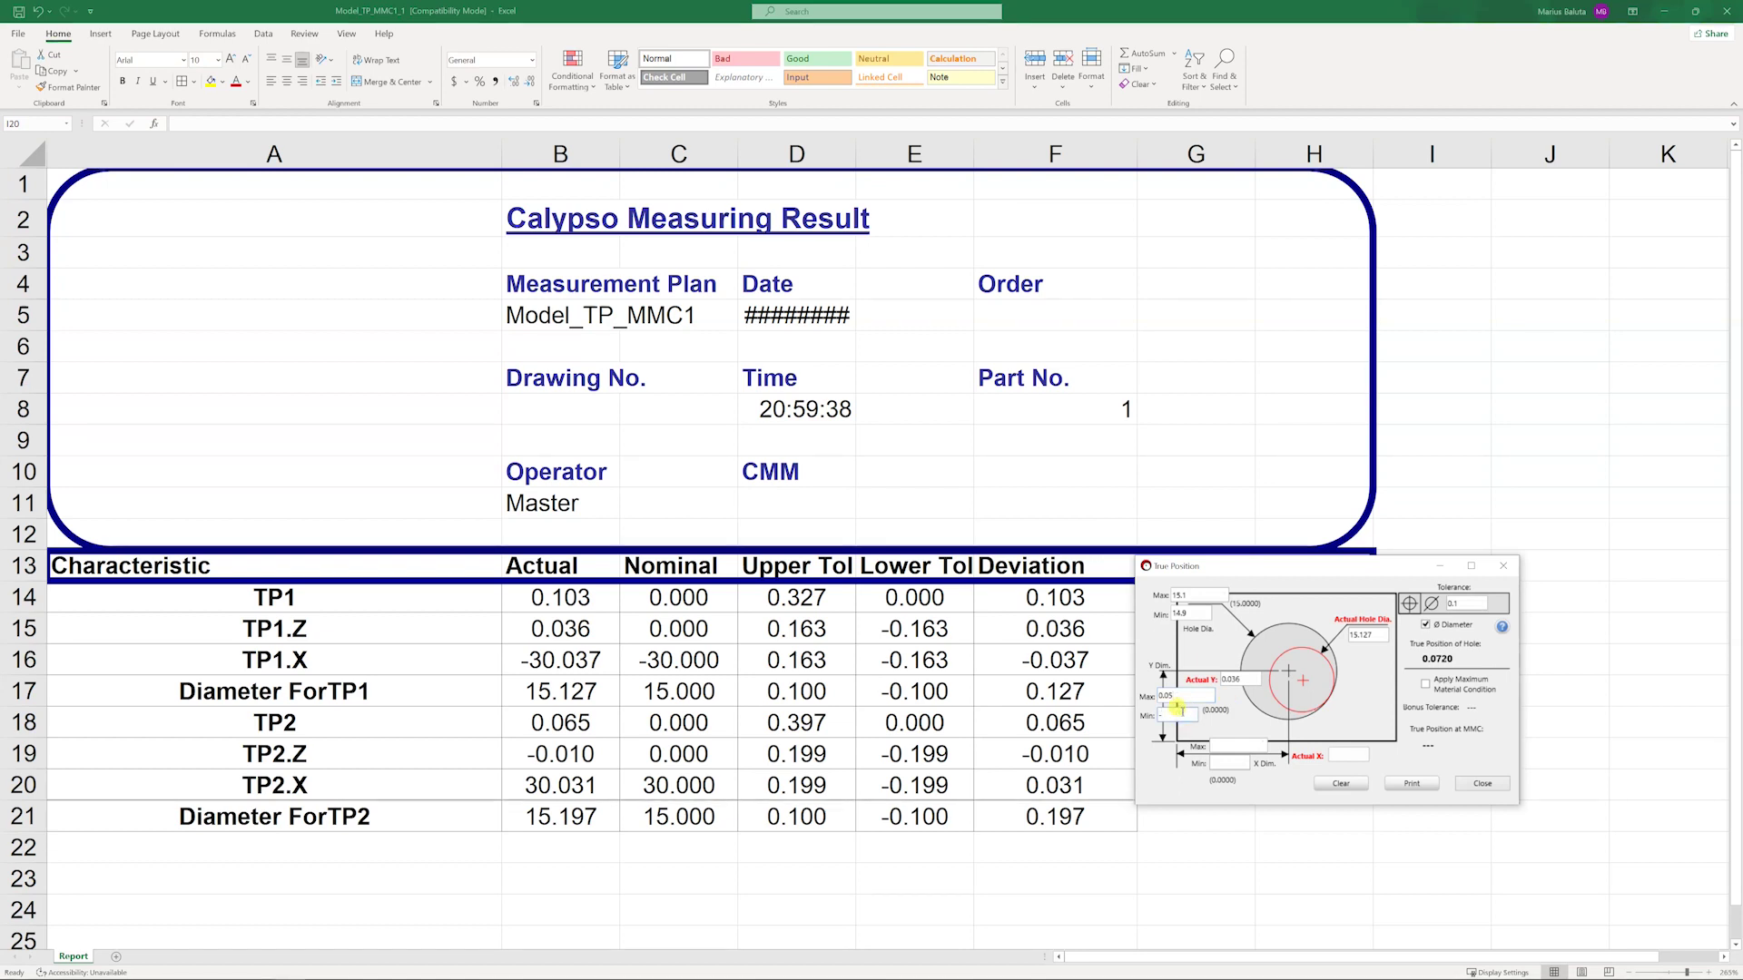
pyautogui.write('-0.05')
pyautogui.doubleClick(1170, 695)
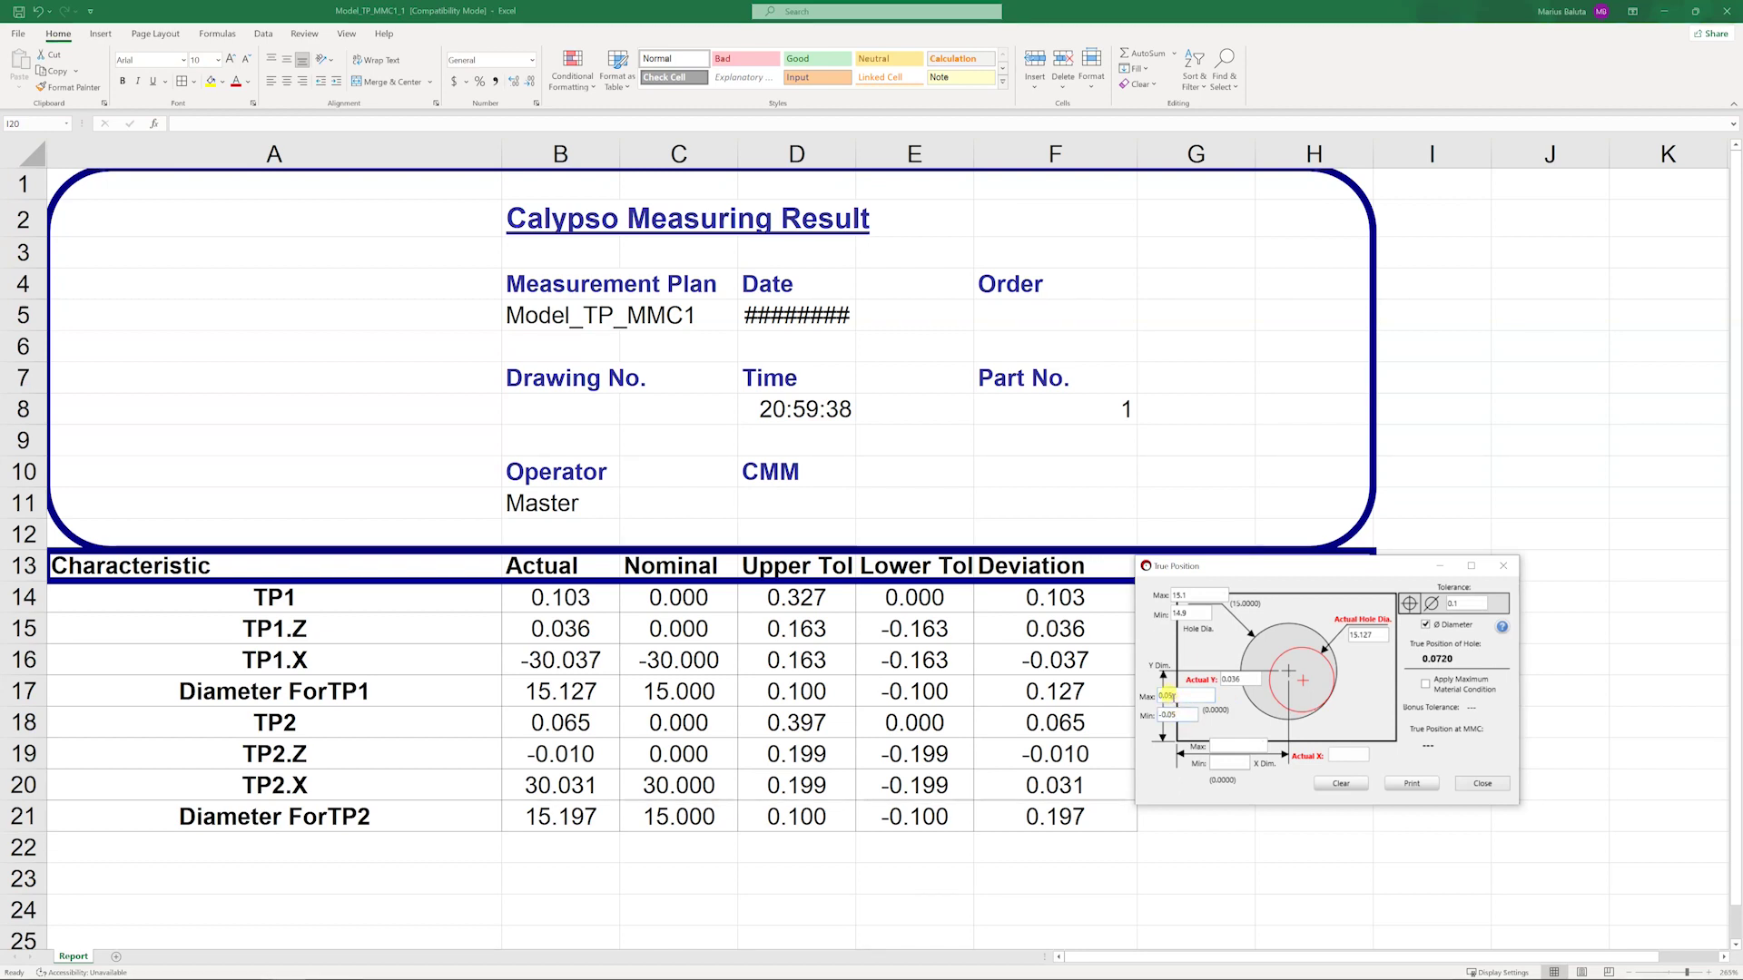
# Move the mistyped 30.037 from X Max into the Actual X field
pyautogui.press('Tab')
pyautogui.click(1236, 746)
pyautogui.write('30.03')
pyautogui.write('7')
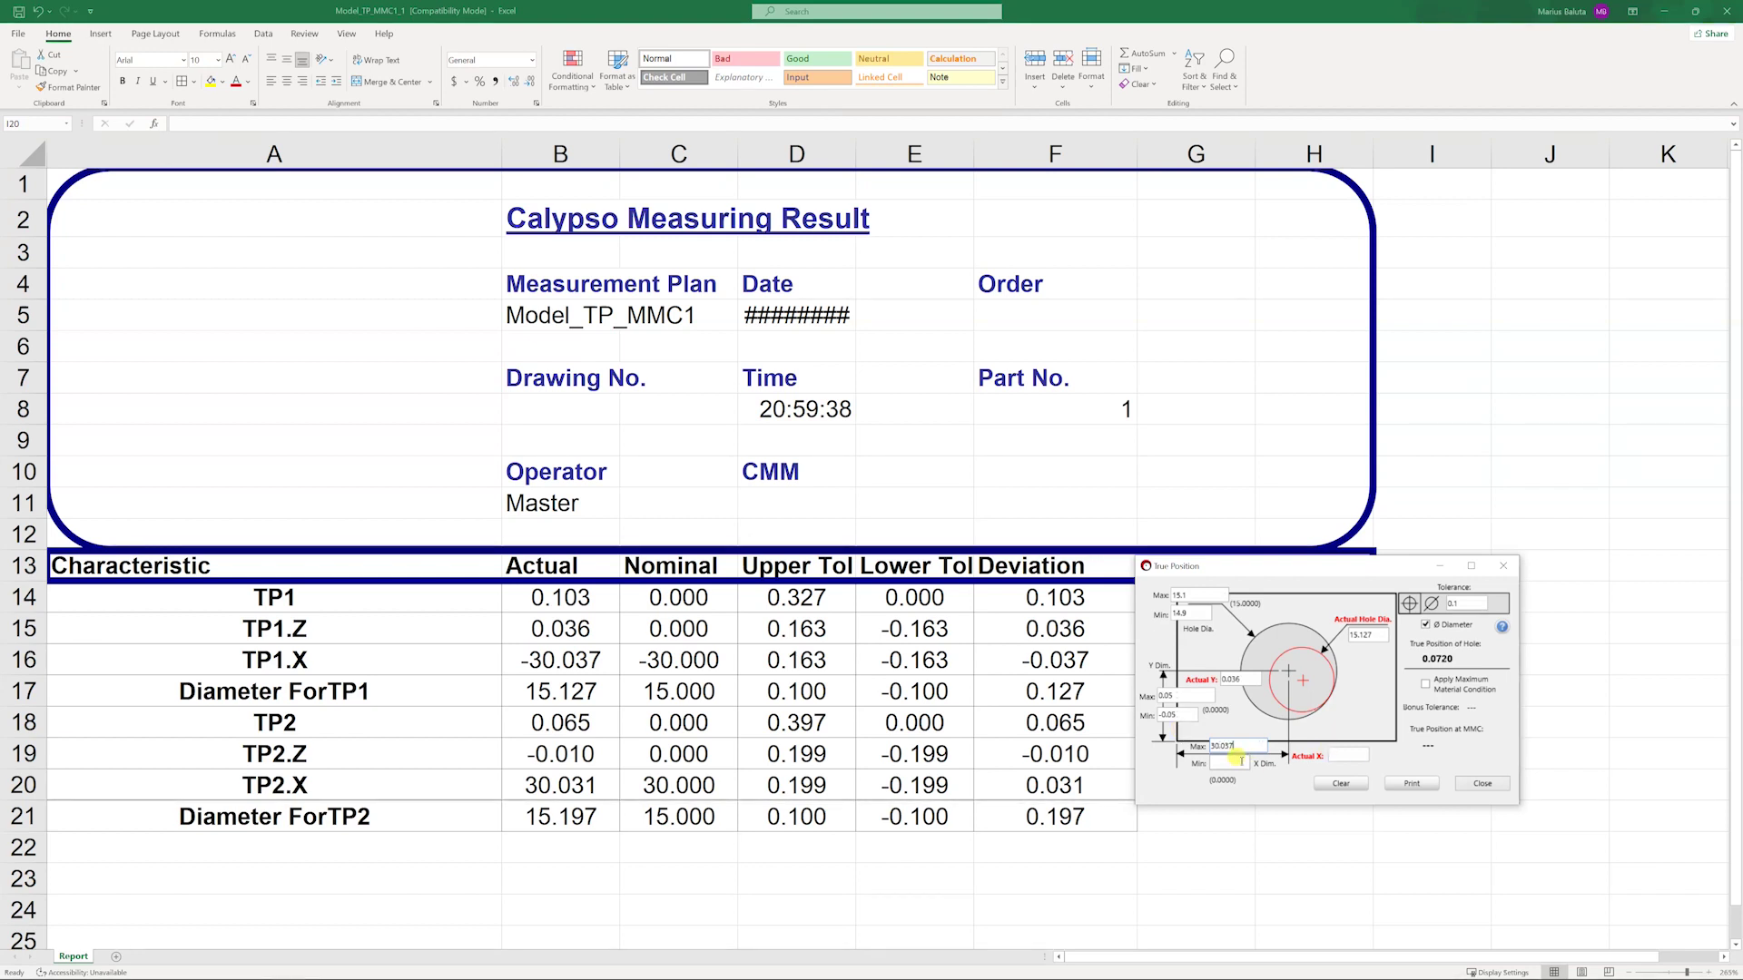
pyautogui.moveTo(1237, 746); pyautogui.dragTo(1198, 749)
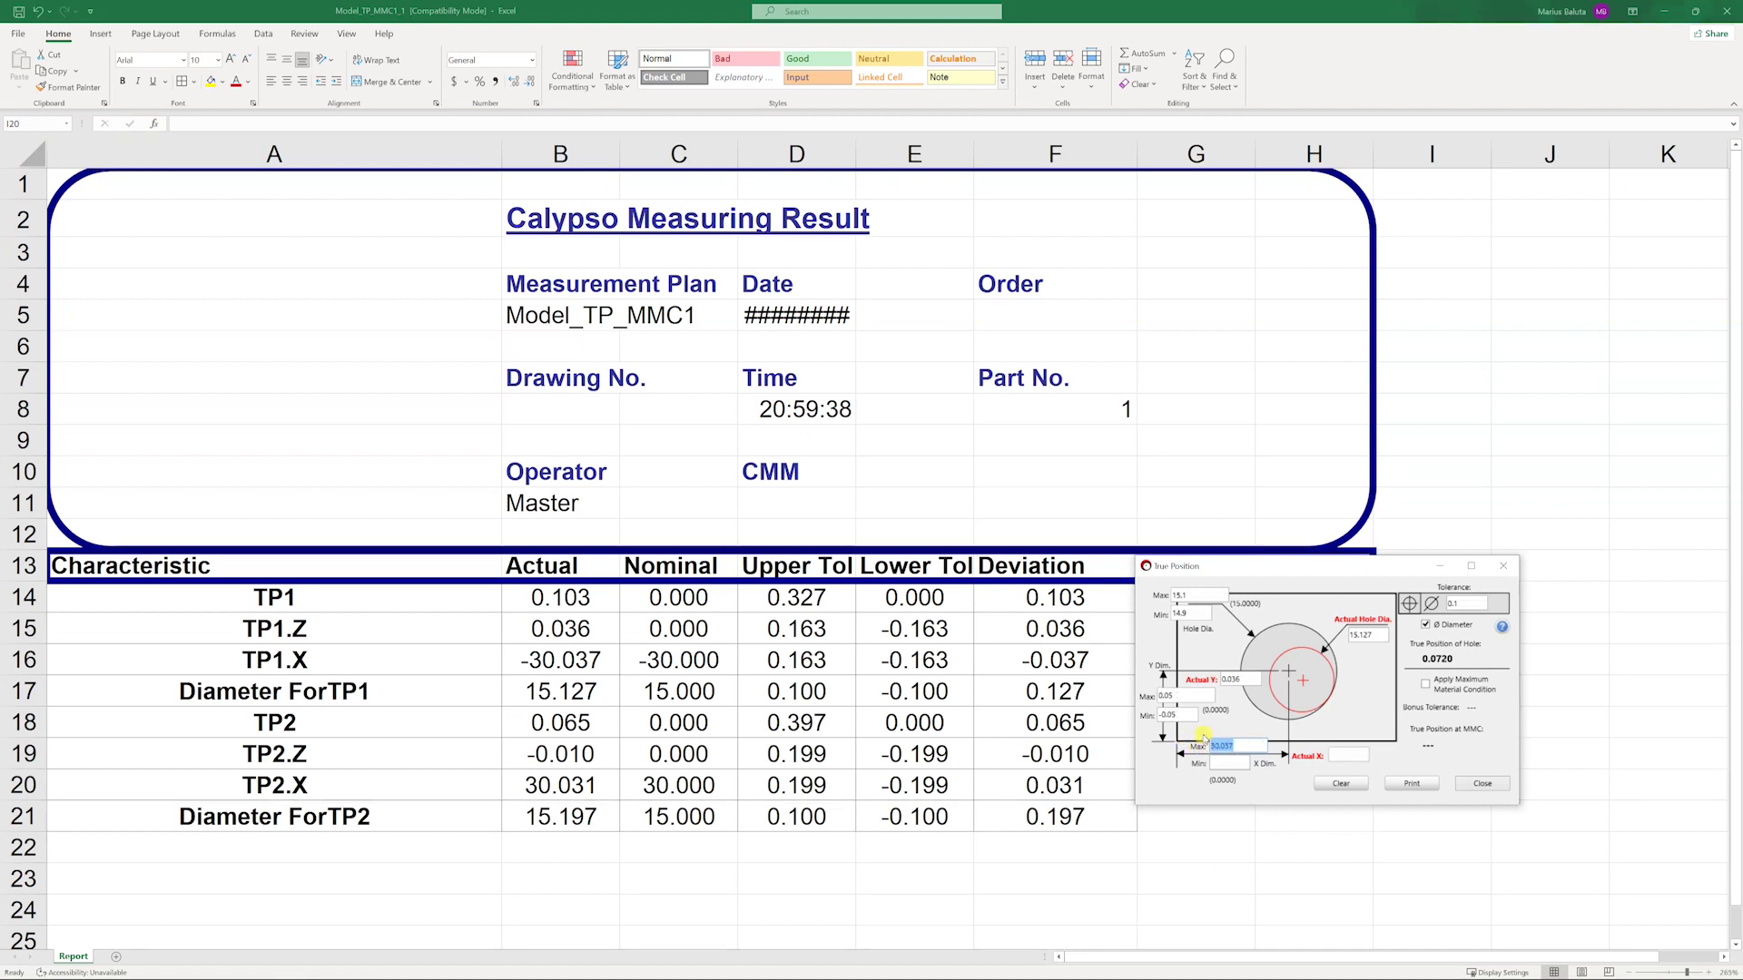
pyautogui.hotkey('ctrl', 'x')
pyautogui.click(1348, 754)
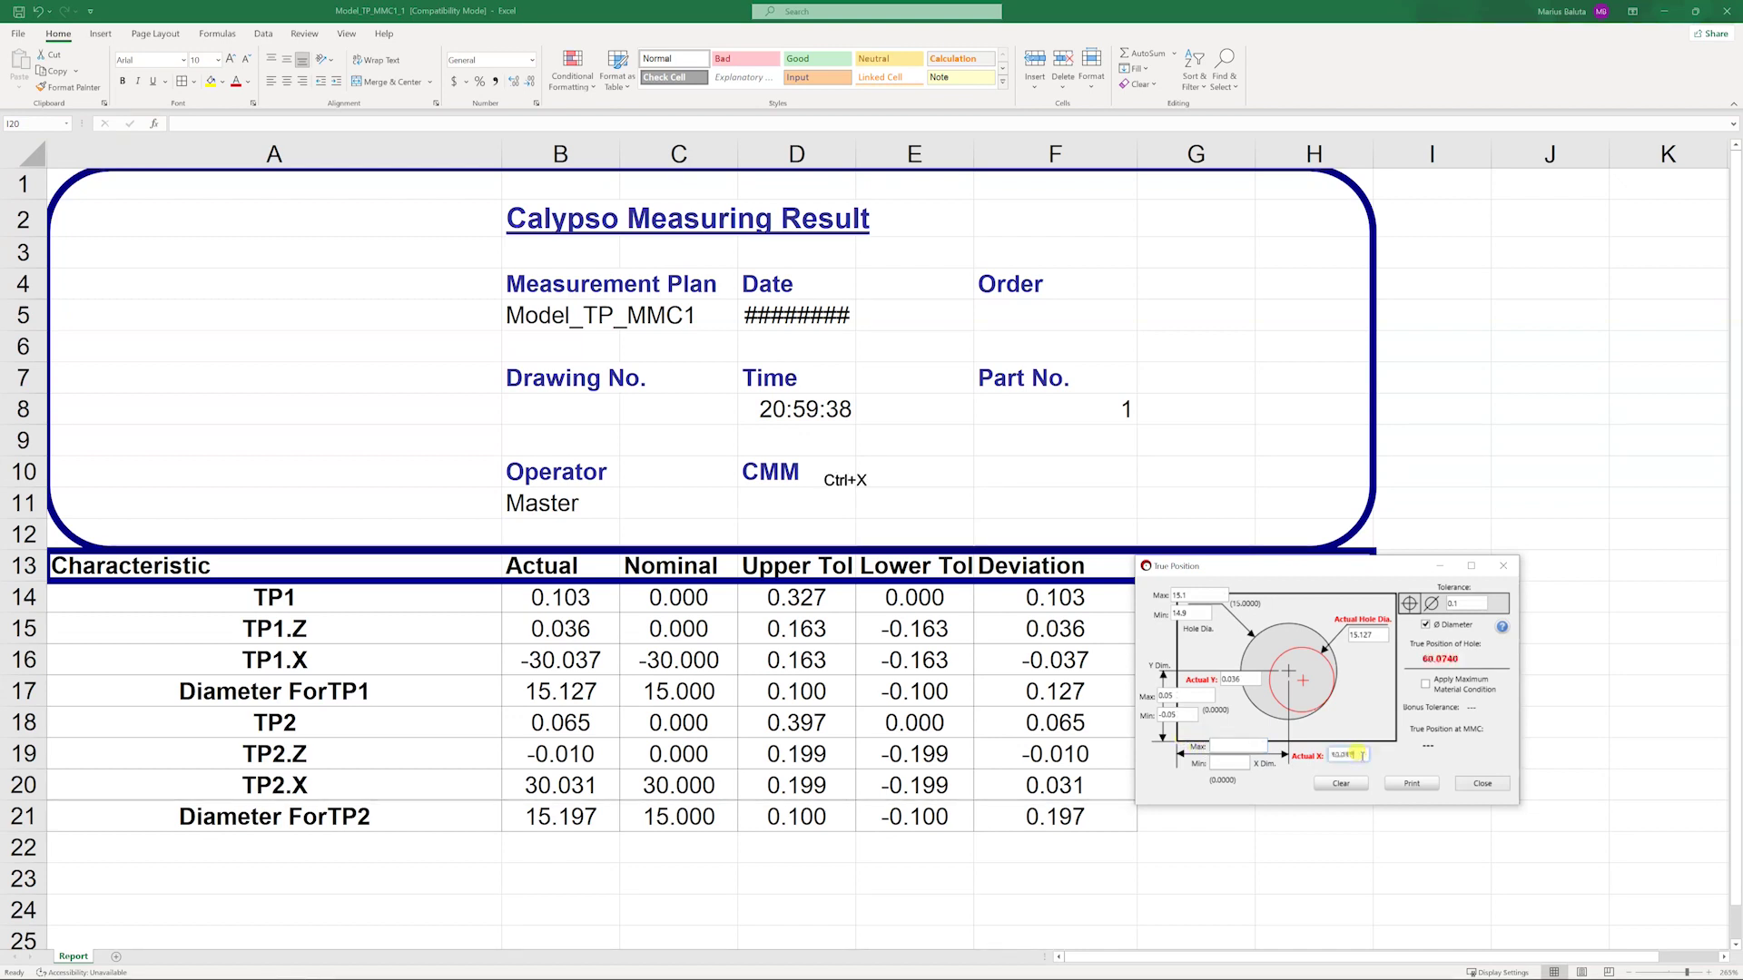
pyautogui.hotkey('ctrl', 'v')
# Set X limits 30.05/29.95 and apply Maximum Material Condition for 0.2270 bonus tolerance
pyautogui.click(1230, 746)
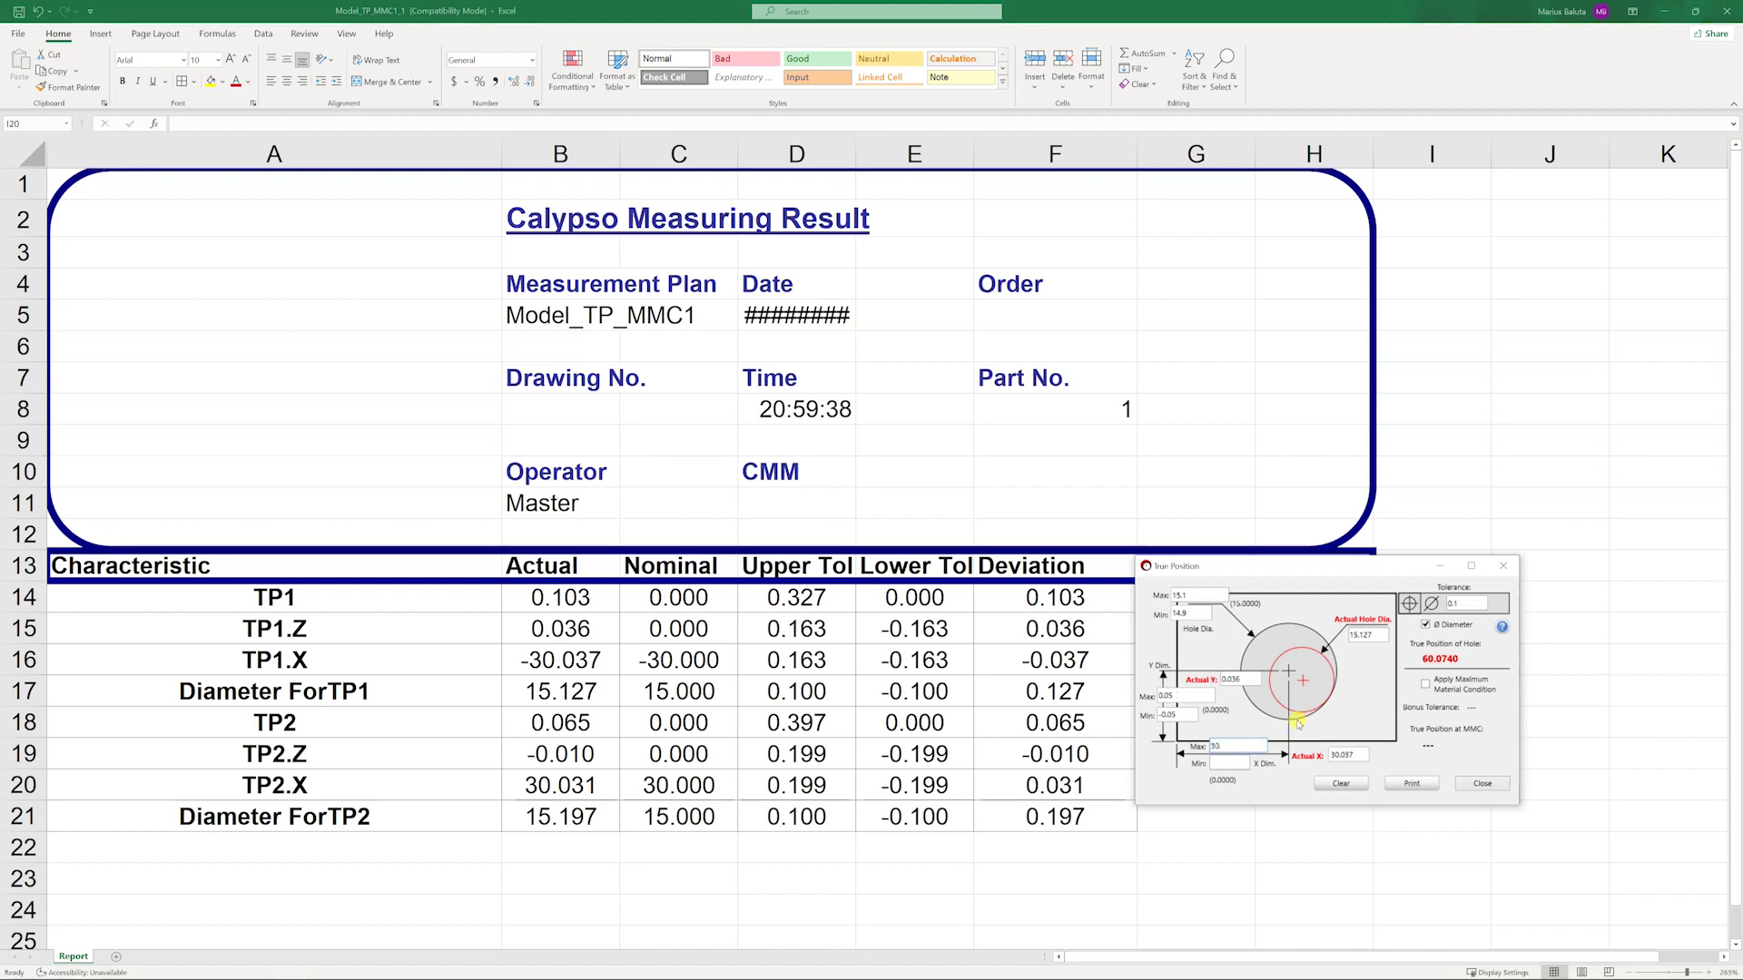
pyautogui.write('05')
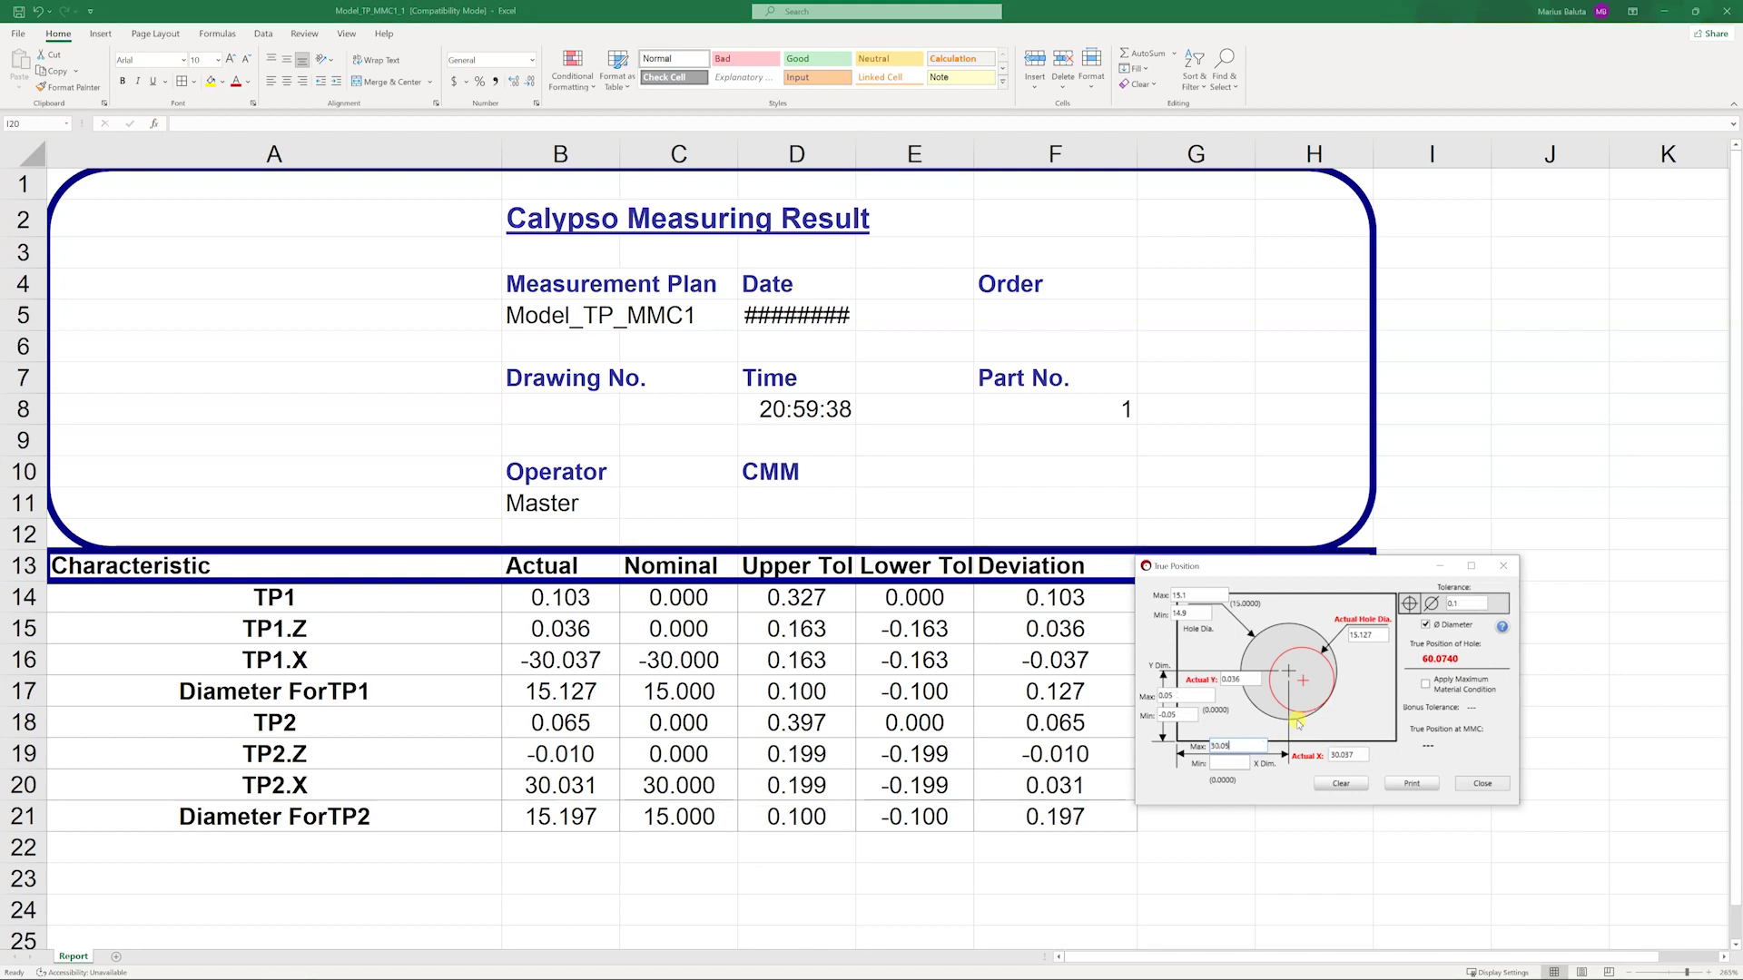
pyautogui.click(1221, 762)
pyautogui.write('9.95')
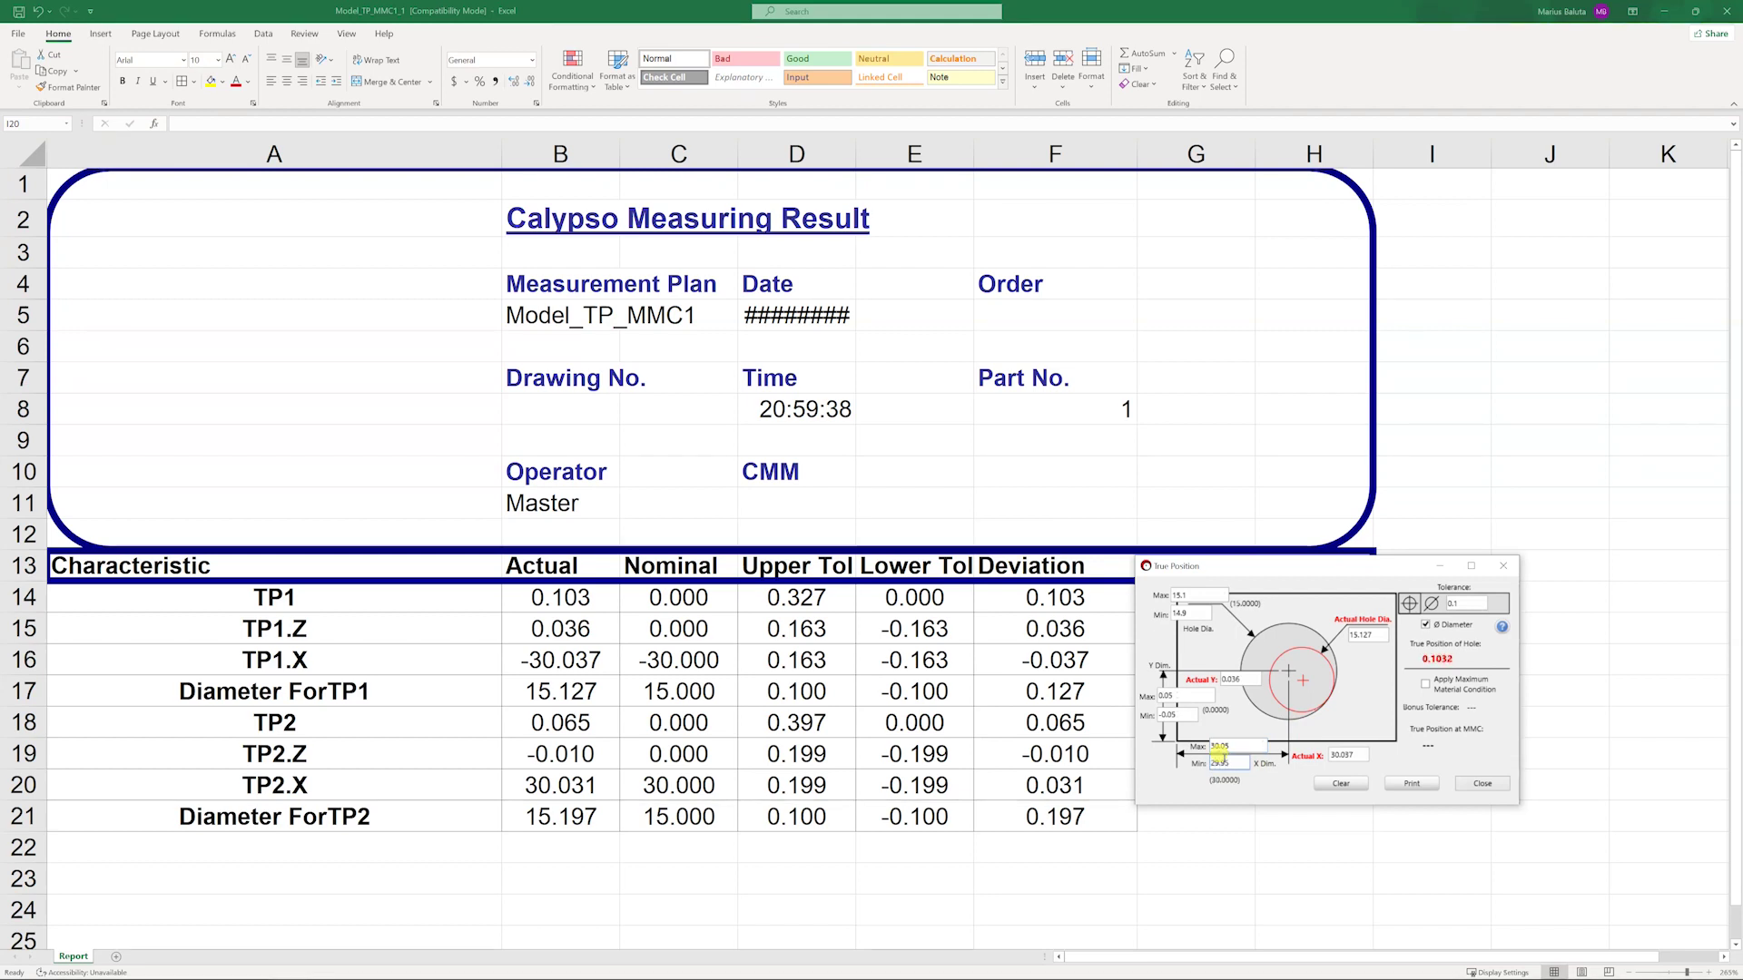
pyautogui.click(1224, 746)
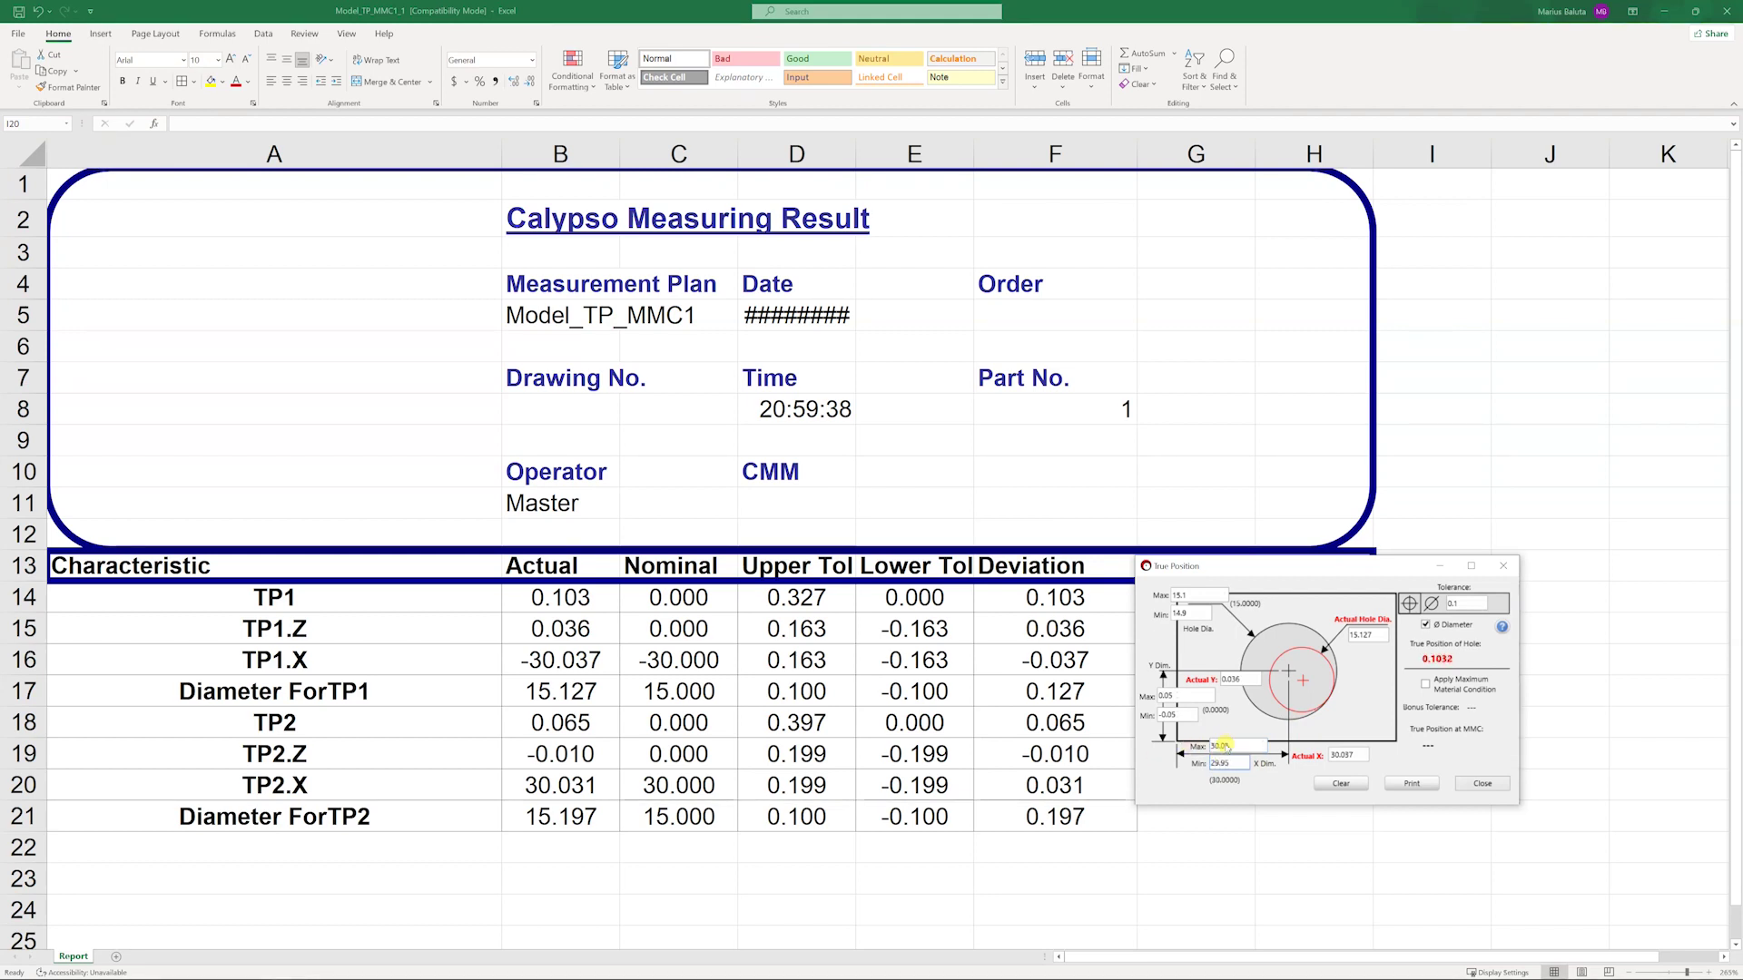
pyautogui.click(1426, 684)
# Drag the True Position calculator up and to the right, clear of the results
pyautogui.moveTo(1404, 567); pyautogui.dragTo(1444, 535)
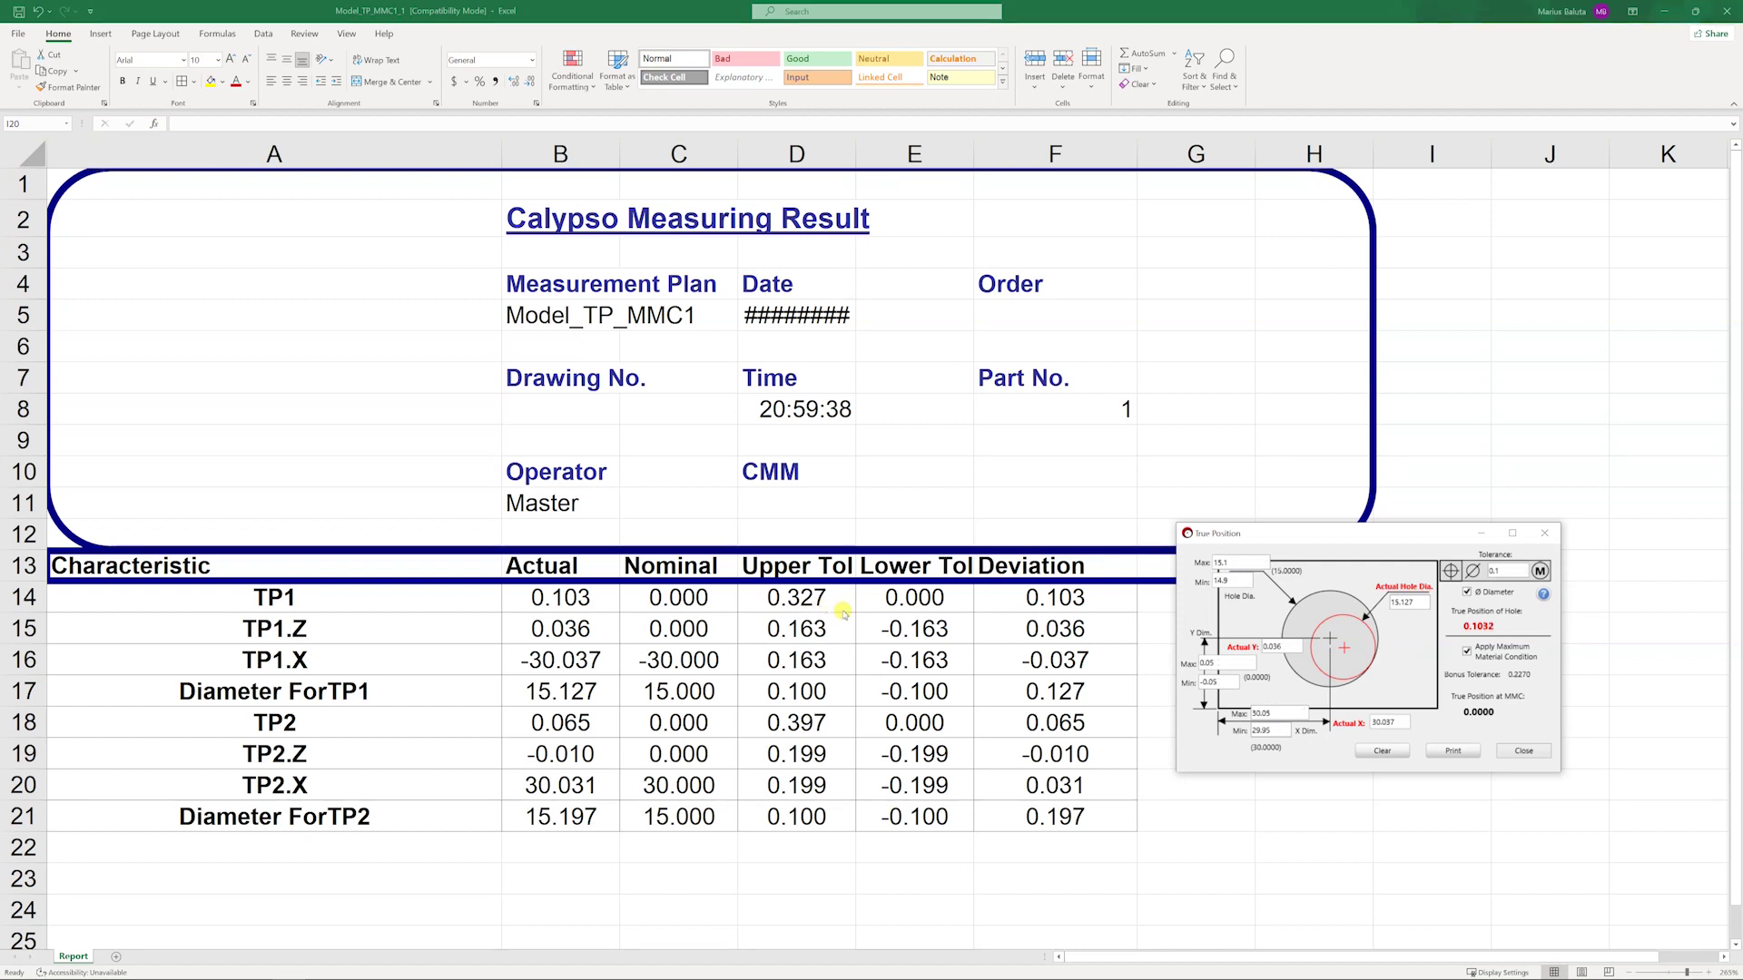
pyautogui.moveTo(1353, 543)
pyautogui.mouseDown()
pyautogui.moveTo(1463, 543)
pyautogui.moveTo(1325, 602)
pyautogui.mouseUp()
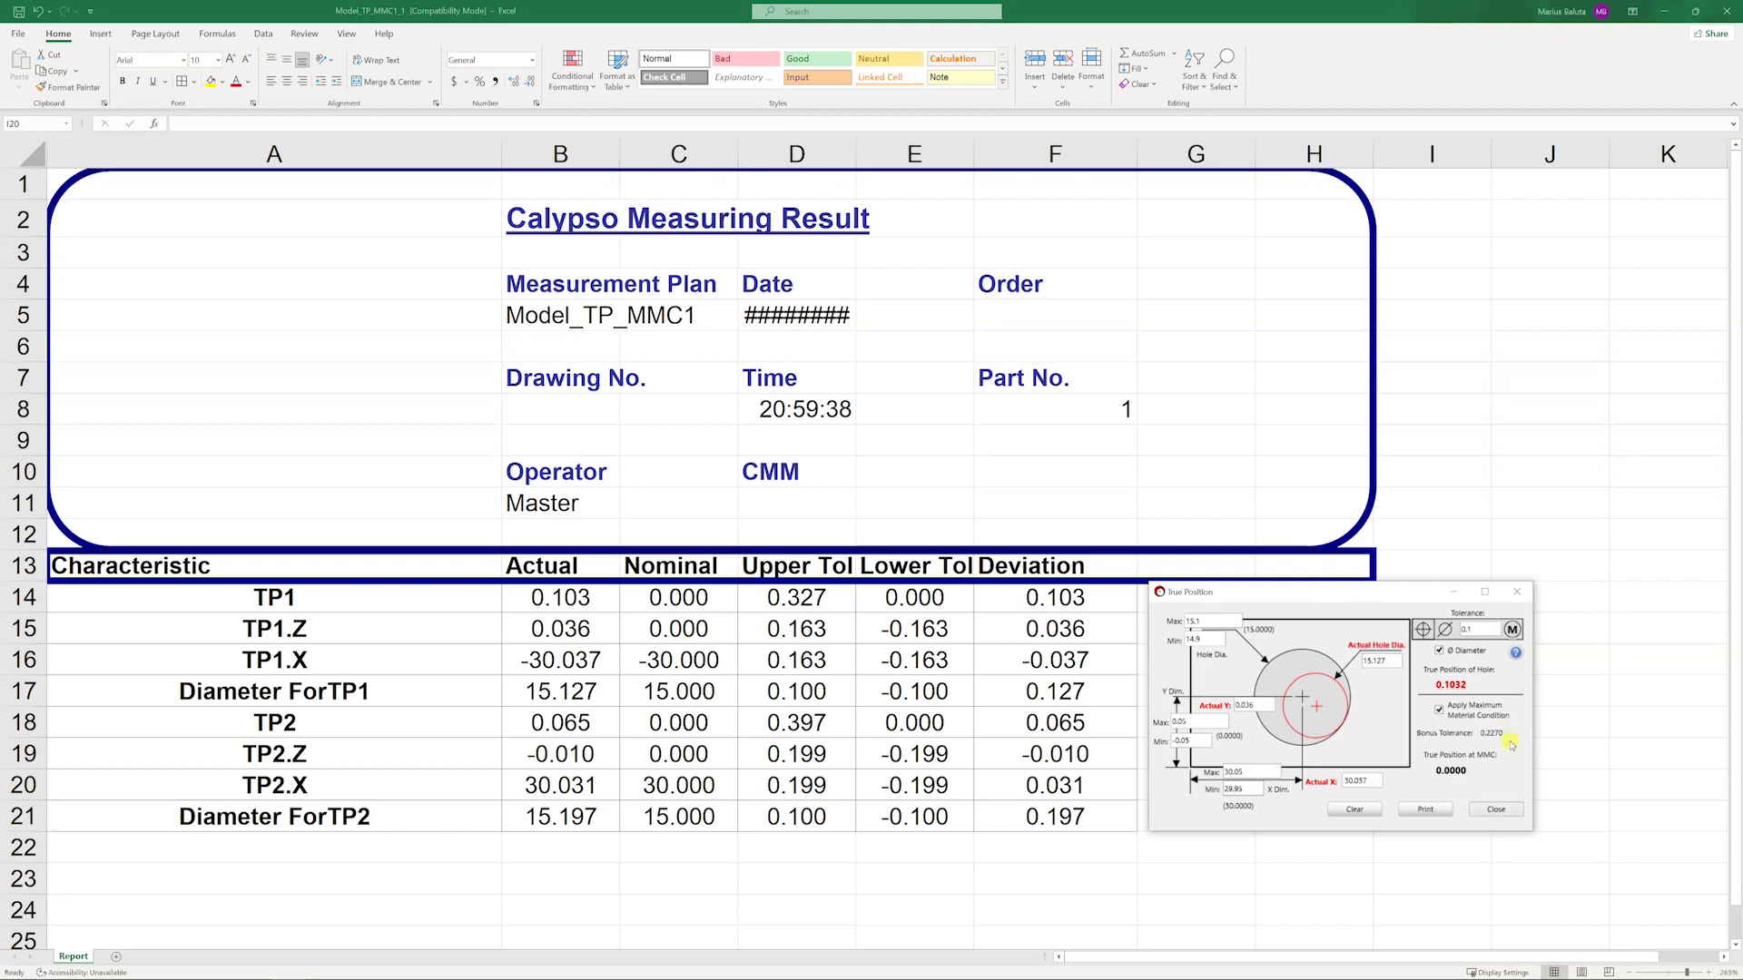